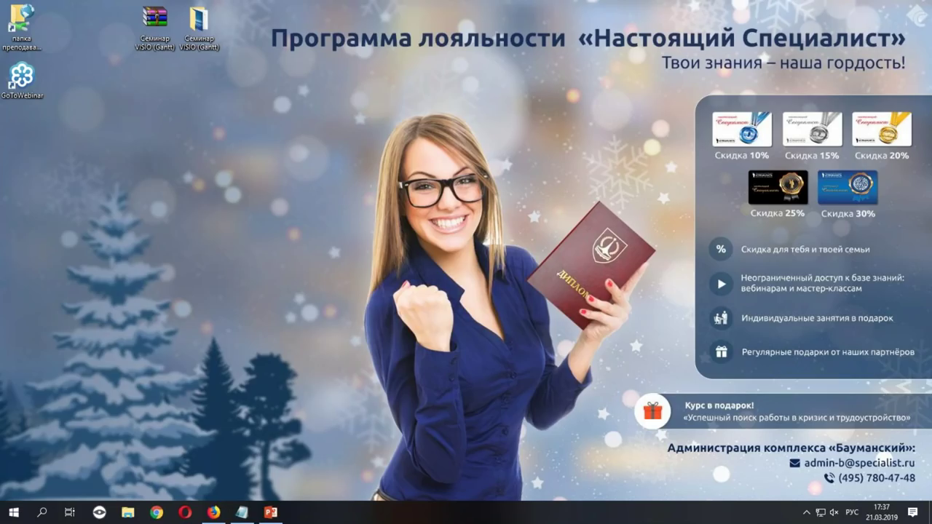
Step: Look through the table of contents and title pages of the Visio 2016 course manual PDF in the browser
key("alt+Tab")
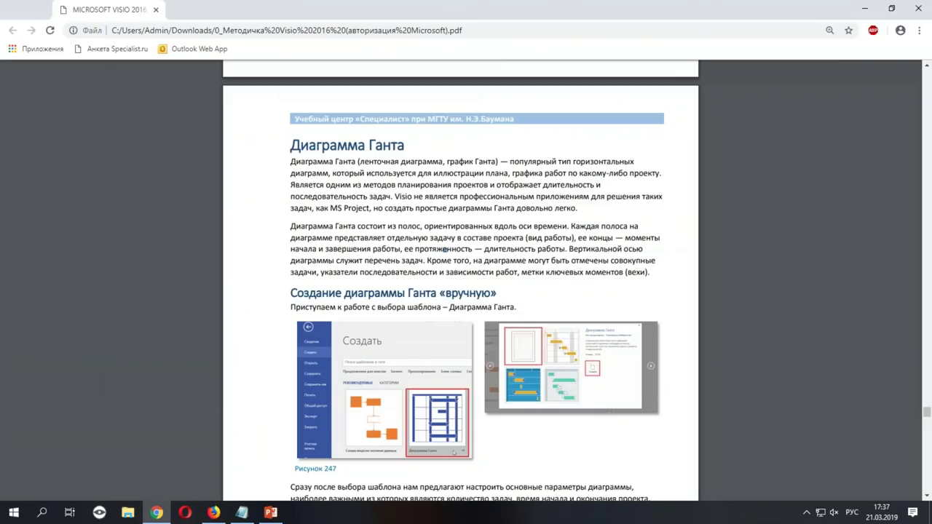
scroll(574, 209, "up", 5)
scroll(574, 209, "up", 6)
left_click_drag(930, 421, 926, 80)
scroll(679, 215, "down", 20)
scroll(676, 219, "down", 20)
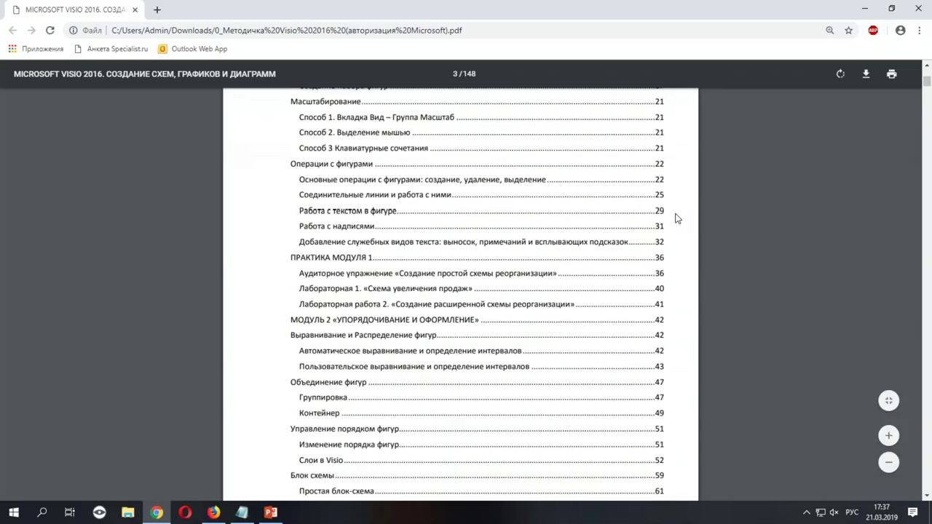
scroll(675, 222, "up", 15)
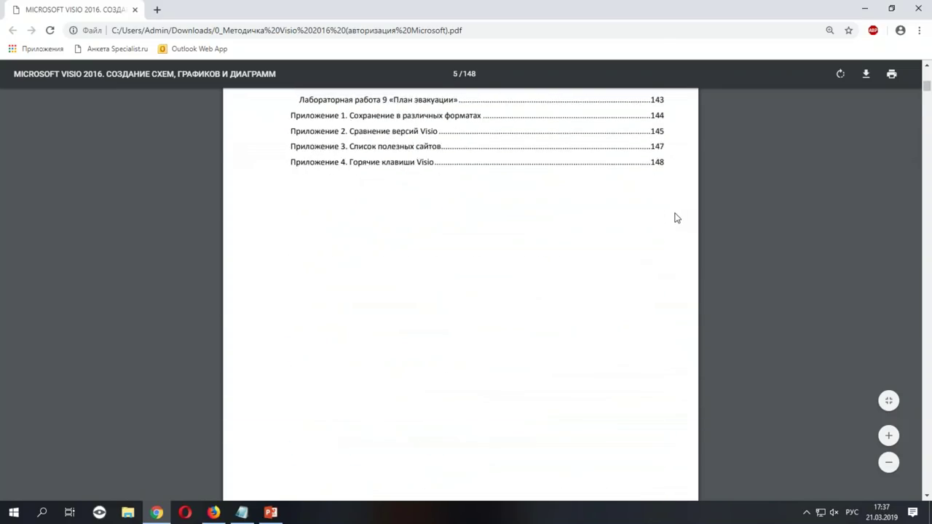
scroll(673, 226, "up", 8)
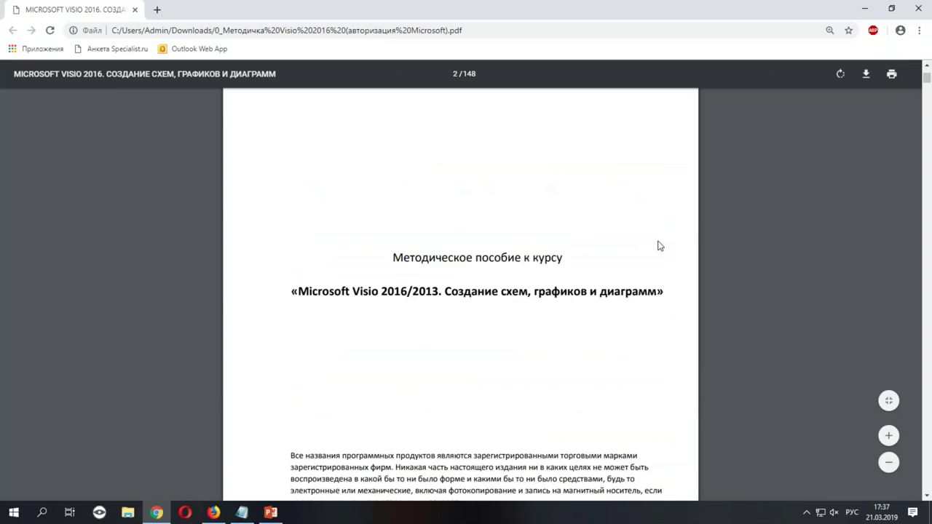
scroll(656, 251, "up", 8)
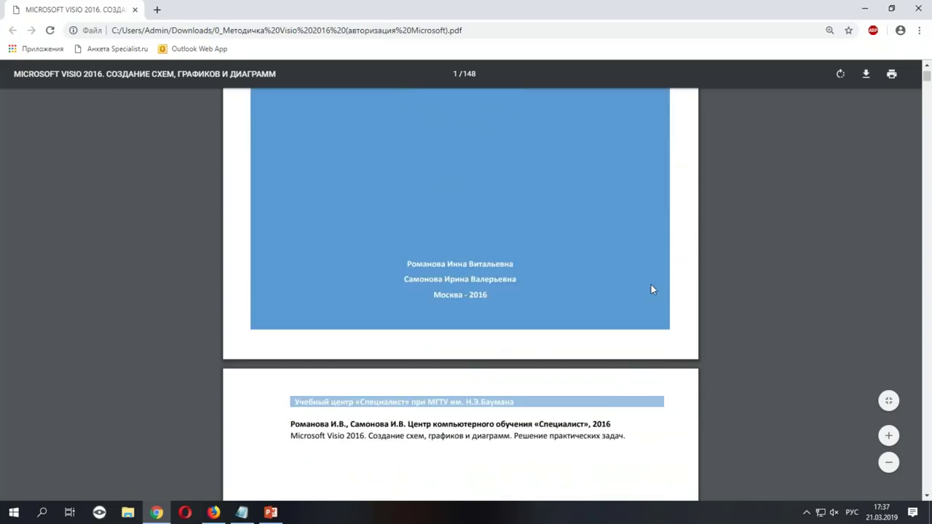
scroll(653, 295, "up", 1)
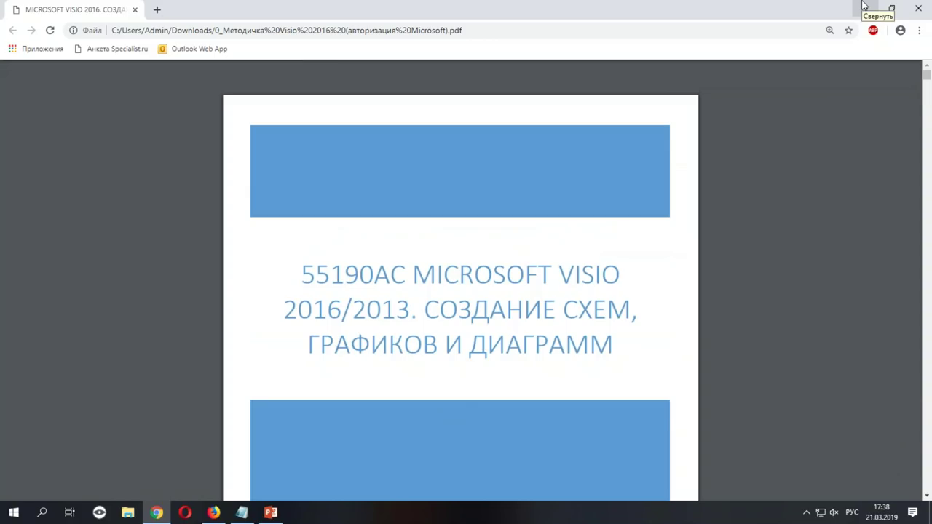
left_click(863, 7)
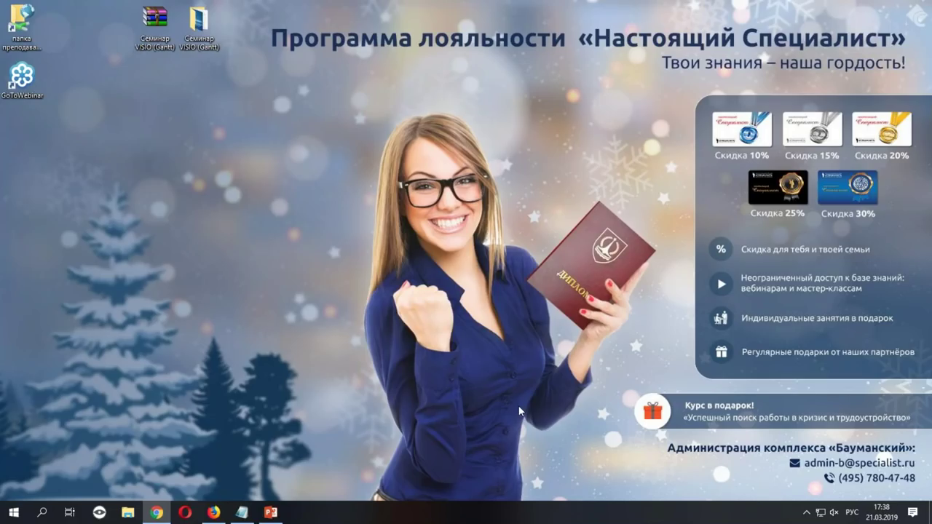
Step: Open the гант_образец PDF from the Семинар VISIO (Gantt) desktop folder and show it full screen
double_click(198, 28)
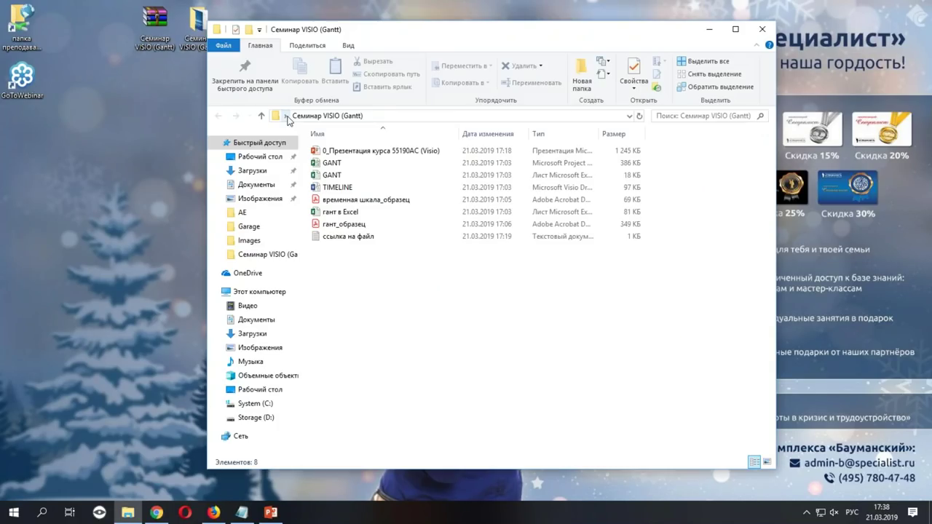
double_click(445, 35)
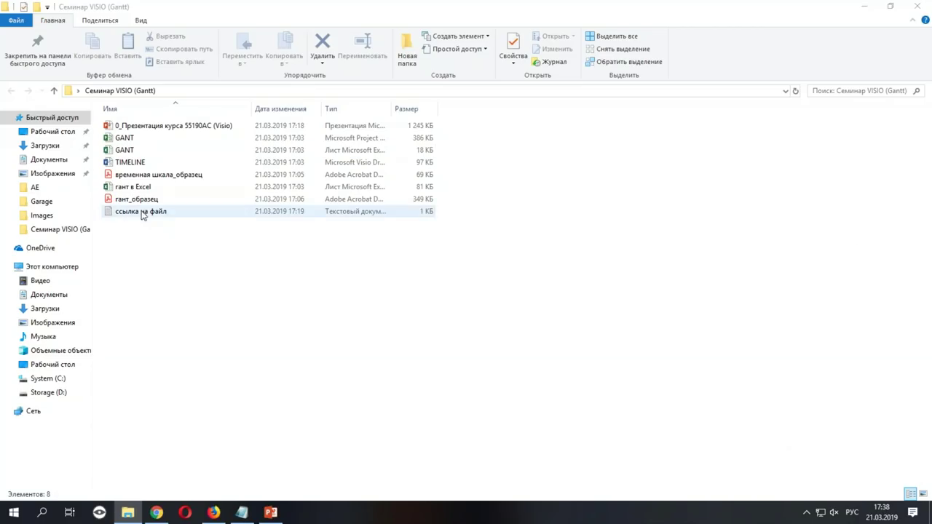
double_click(139, 200)
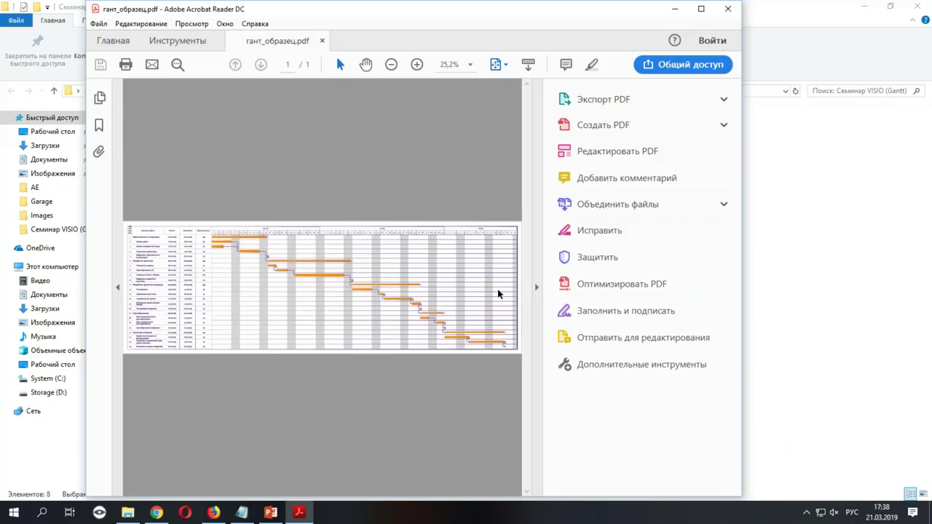
left_click(537, 288)
left_click(701, 9)
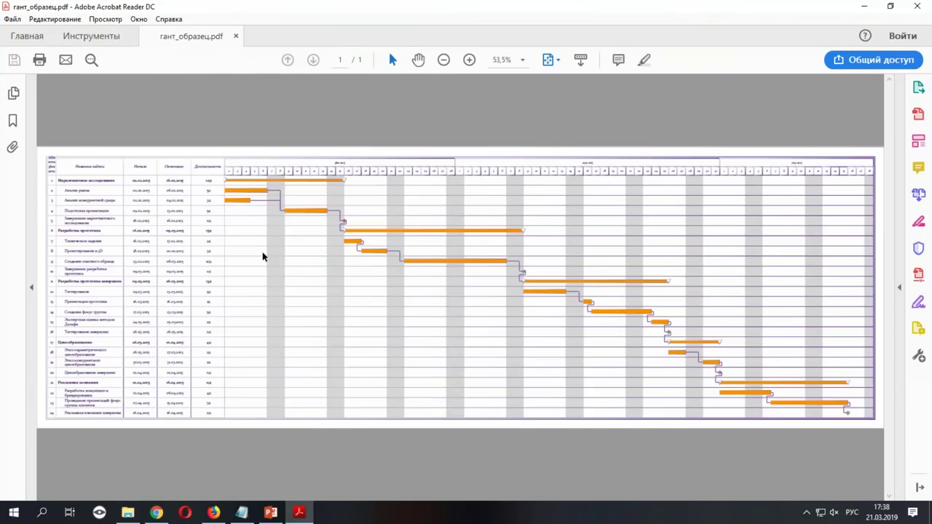
key("ctrl+l")
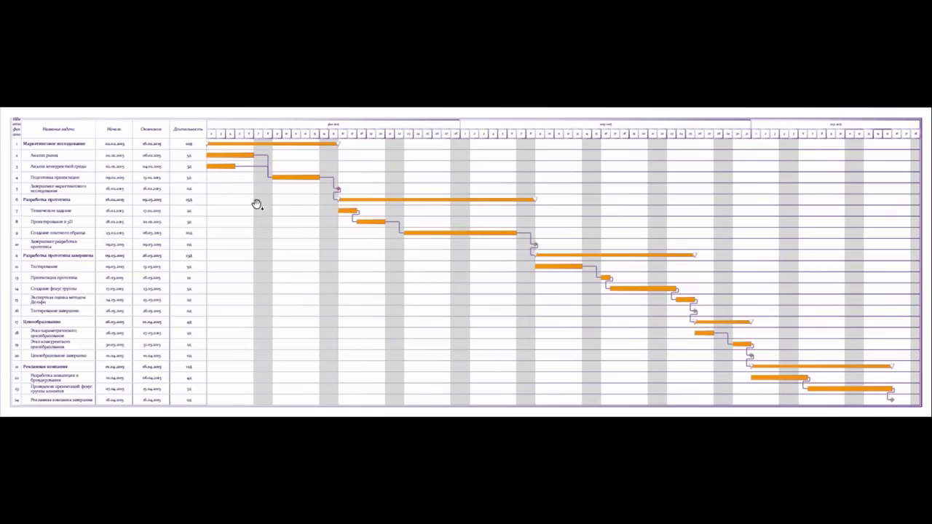
Step: Examine the sample Gantt chart up close, from the task table and dates to the last bars of the schedule
scroll(54, 168, "up", 5)
scroll(84, 157, "down", 3)
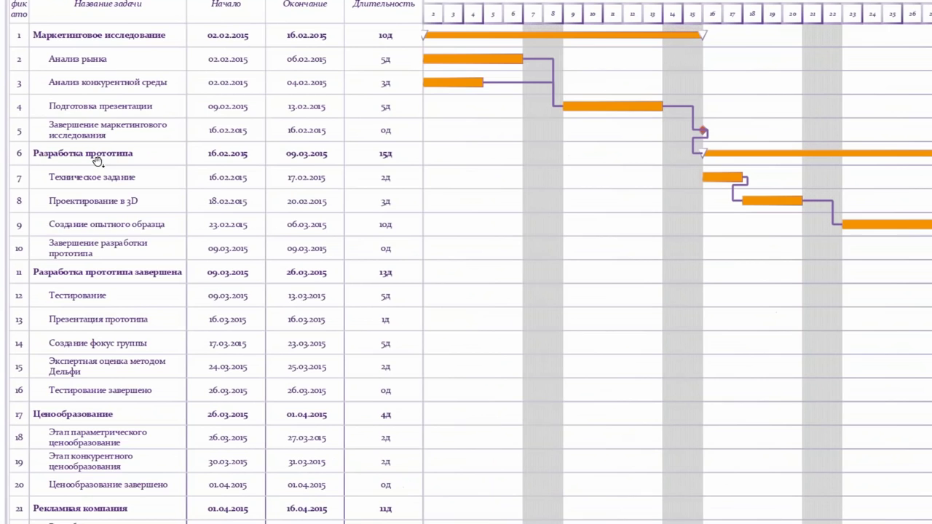
left_click_drag(307, 172, 439, 262)
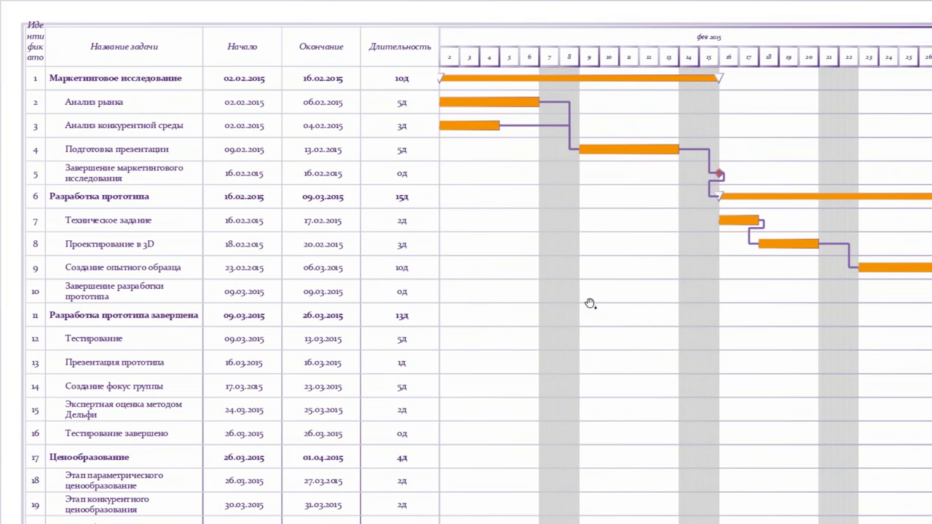
left_click_drag(716, 358, 387, 402)
left_click_drag(695, 422, 41, 166)
left_click_drag(229, 255, 223, 173)
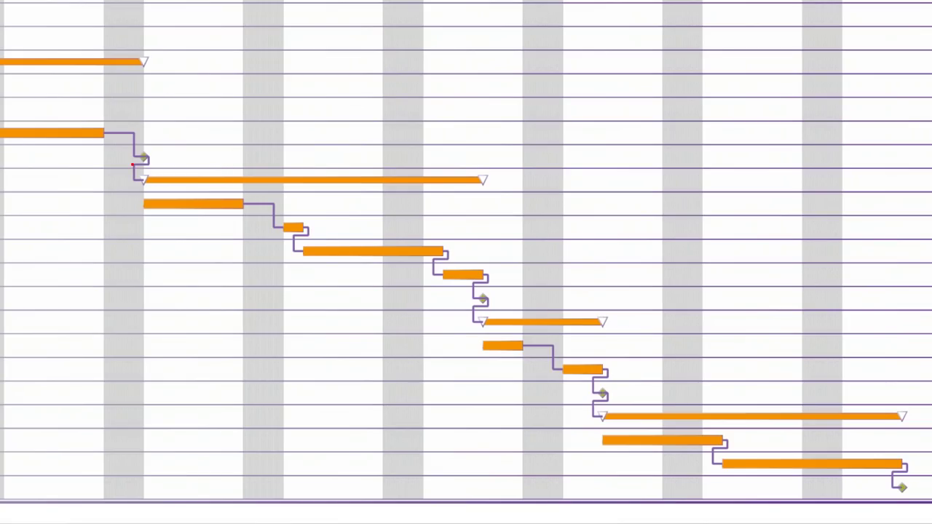
Step: Mark the summary bar's ends and the links between its subtasks in red, then clear the marks and close the sample PDF
left_click_drag(130, 167, 170, 195)
left_click_drag(444, 147, 518, 197)
left_click_drag(165, 223, 527, 406)
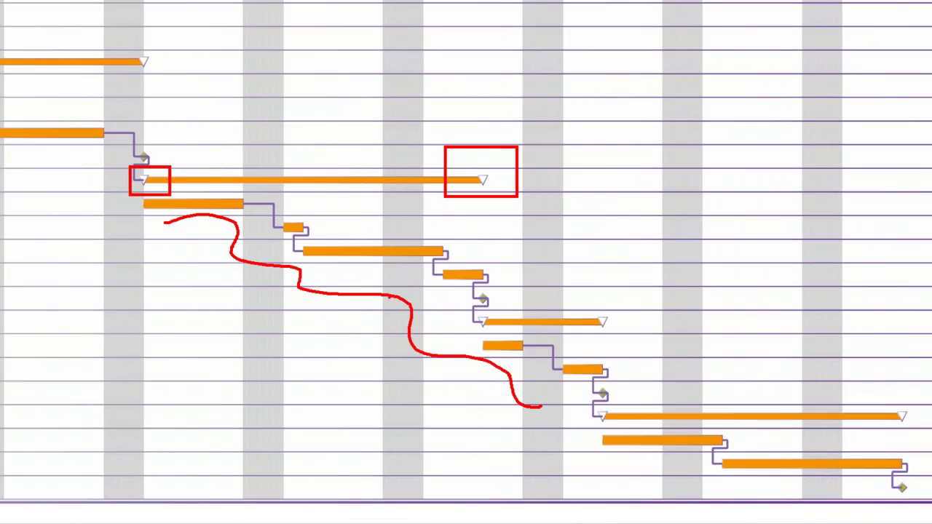
left_click_drag(301, 228, 323, 243)
left_click_drag(449, 250, 428, 272)
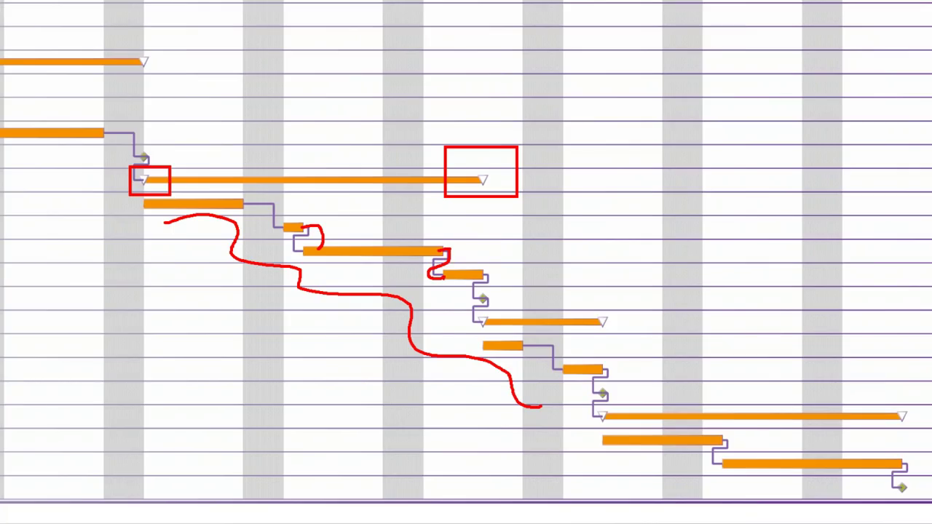
key("Escape")
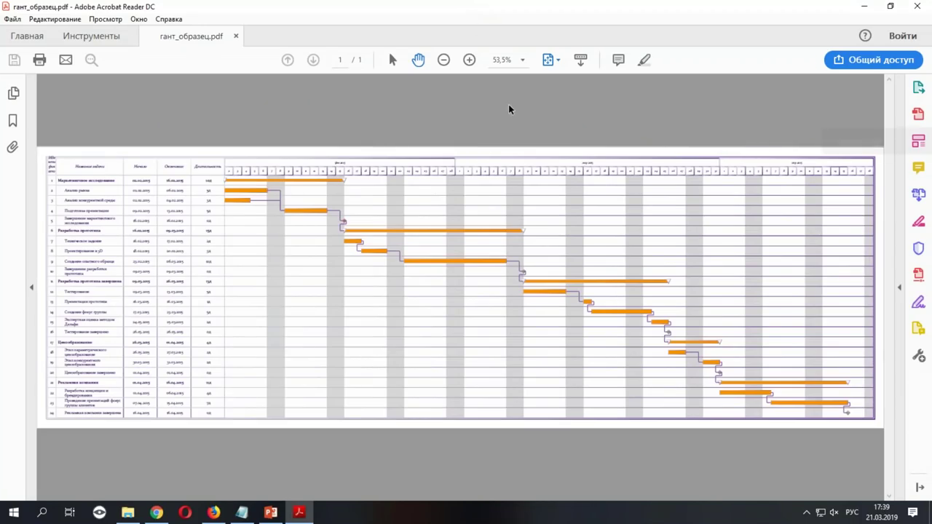
double_click(532, 7)
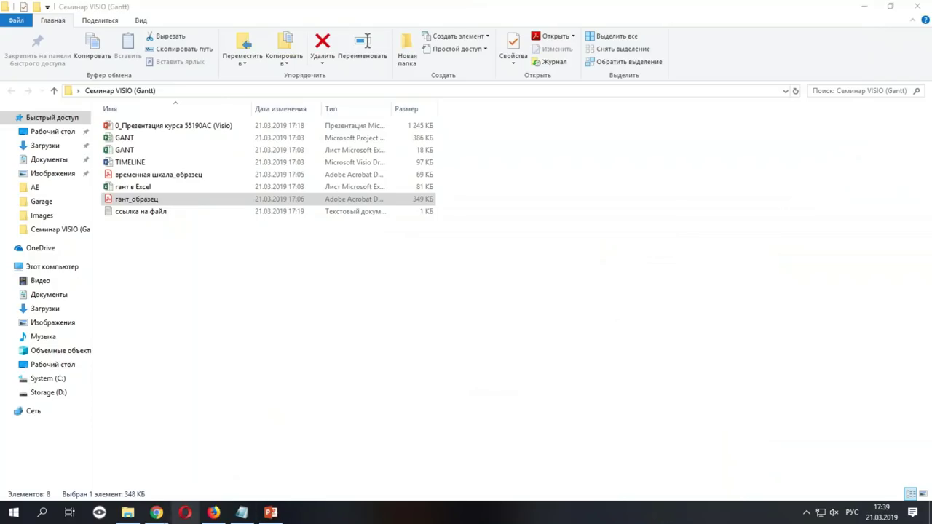
Step: Search the computer for "visio" and start Visio
left_click(157, 515)
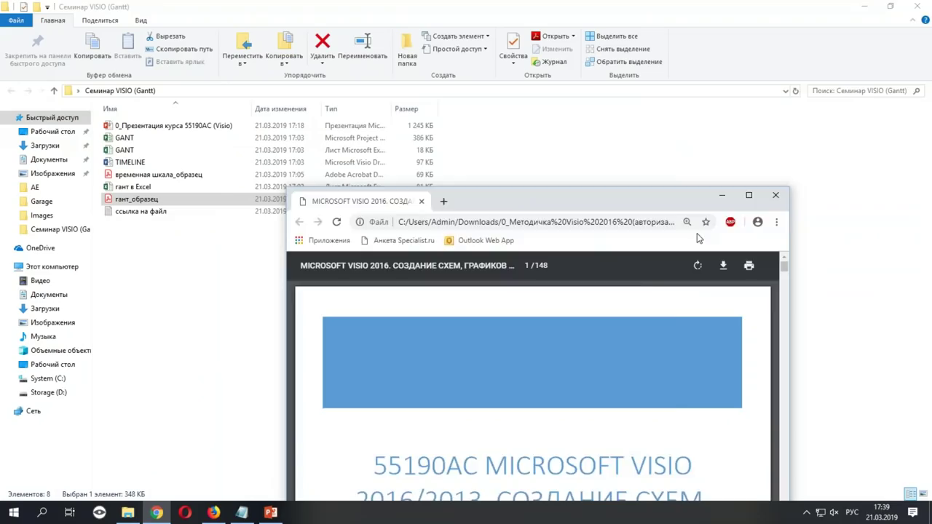
left_click(13, 514)
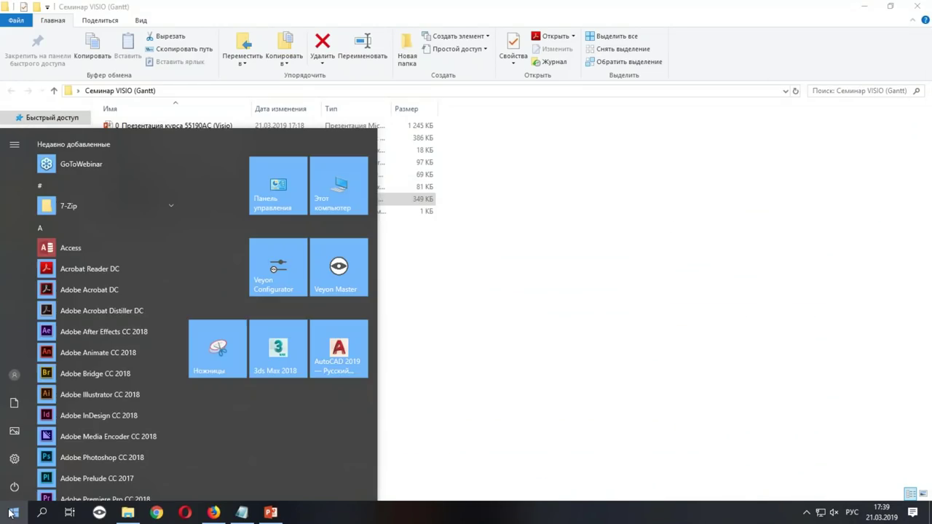
type("м")
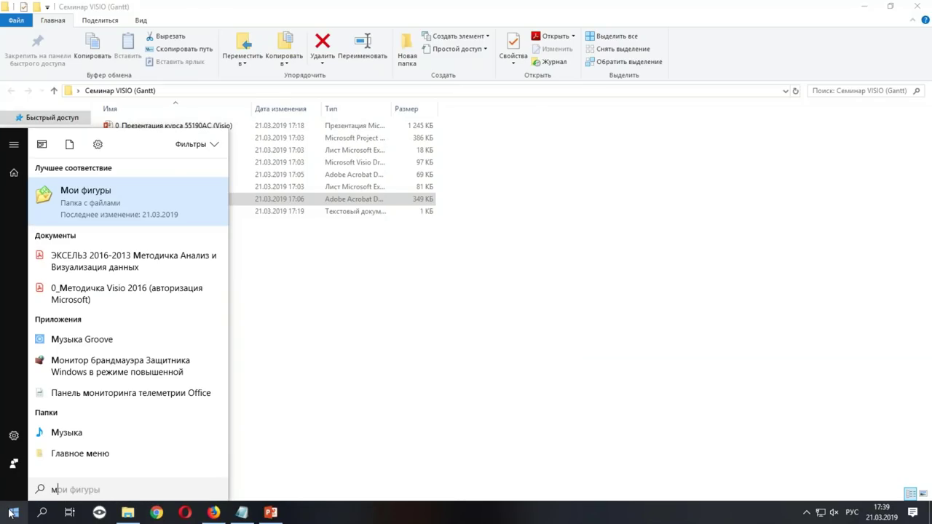
key("BackSpace")
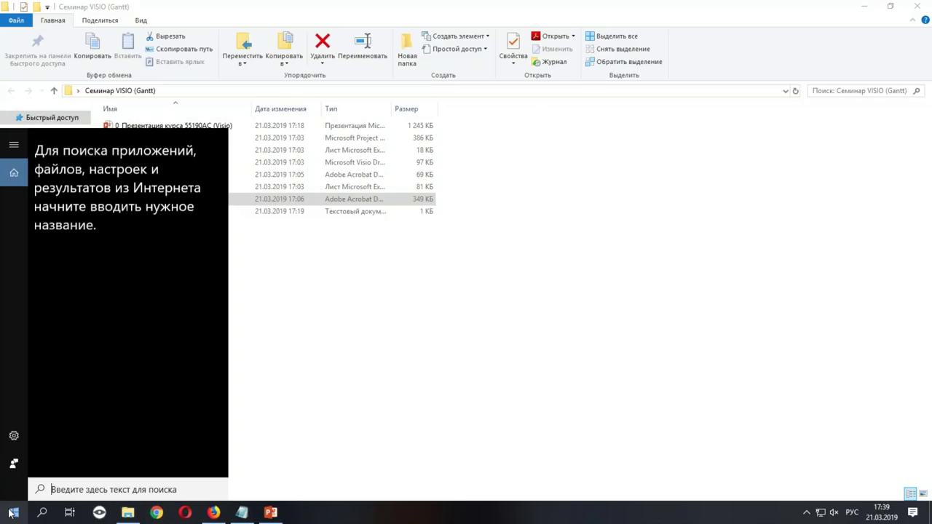
key("alt+shift")
type("visio")
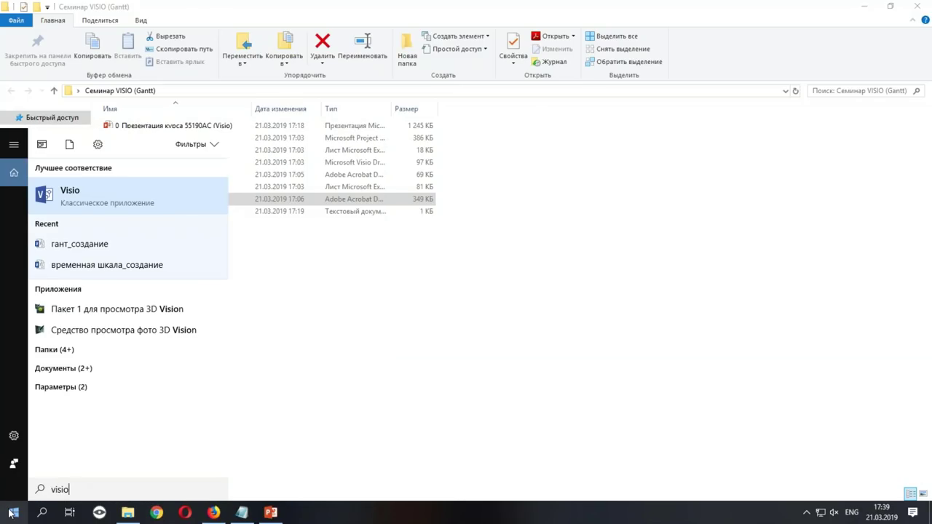
left_click(83, 194)
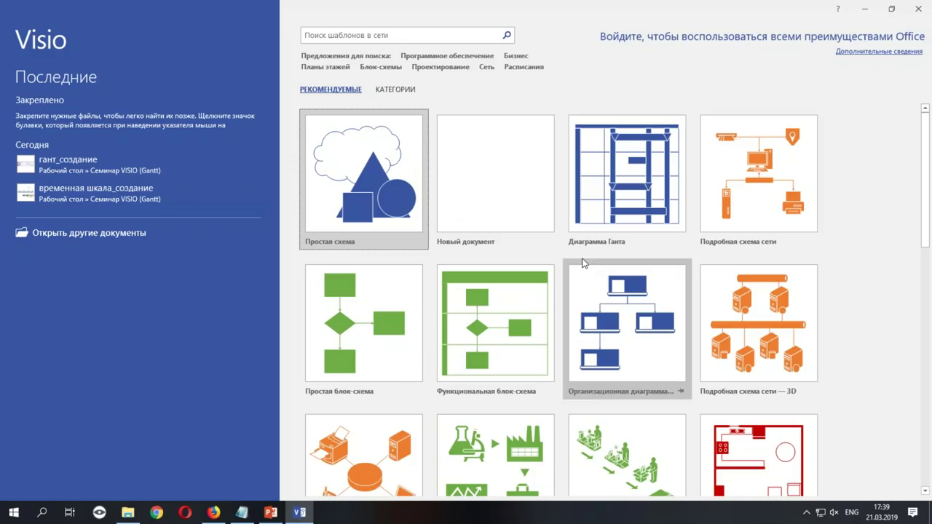
Step: Look through the recommended templates and temporarily mark the Диаграмма Ганта template in red
scroll(510, 233, "down", 3)
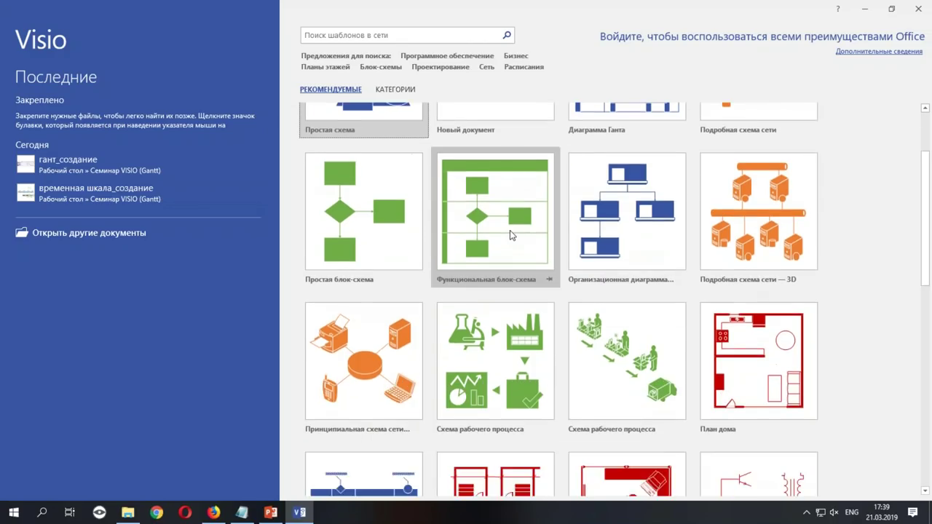
scroll(553, 291, "down", 2)
scroll(567, 310, "down", 2)
scroll(575, 299, "up", 5)
scroll(626, 175, "up", 1)
scroll(623, 193, "up", 1)
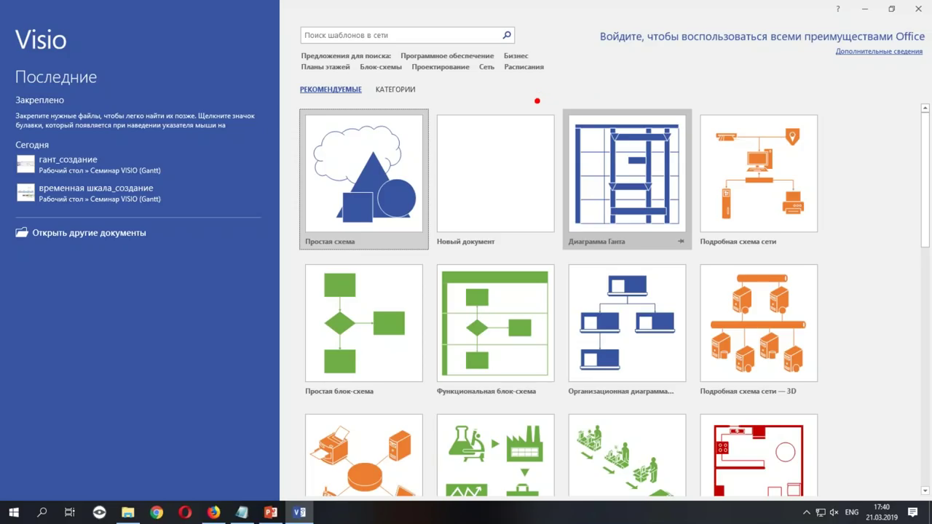
left_click_drag(537, 96, 730, 277)
left_click_drag(644, 102, 701, 129)
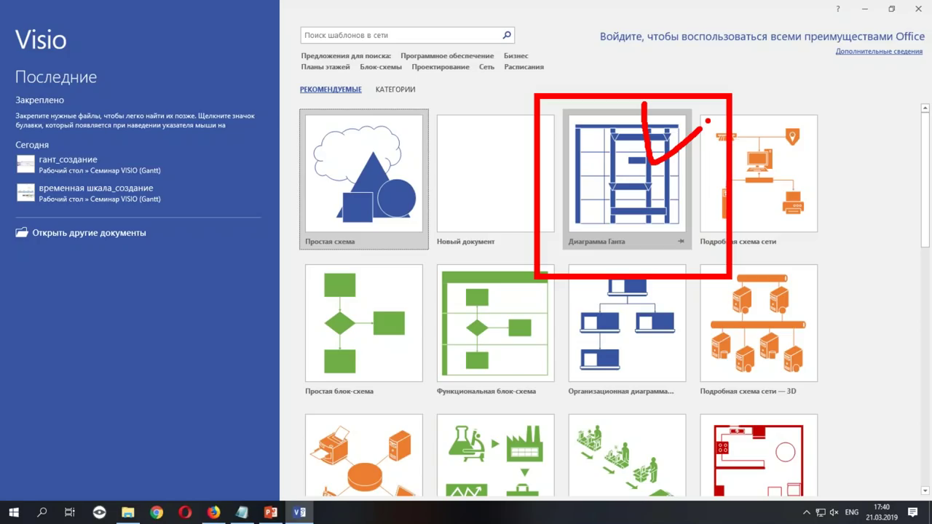
key("Escape")
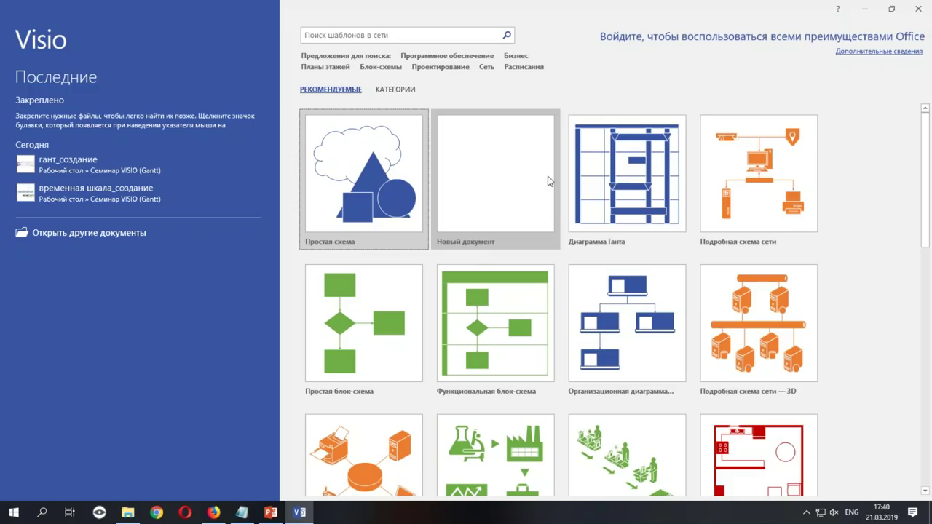
Step: Create a new blank drawing from the Диаграмма Ганта template in the Расписания category
left_click(398, 90)
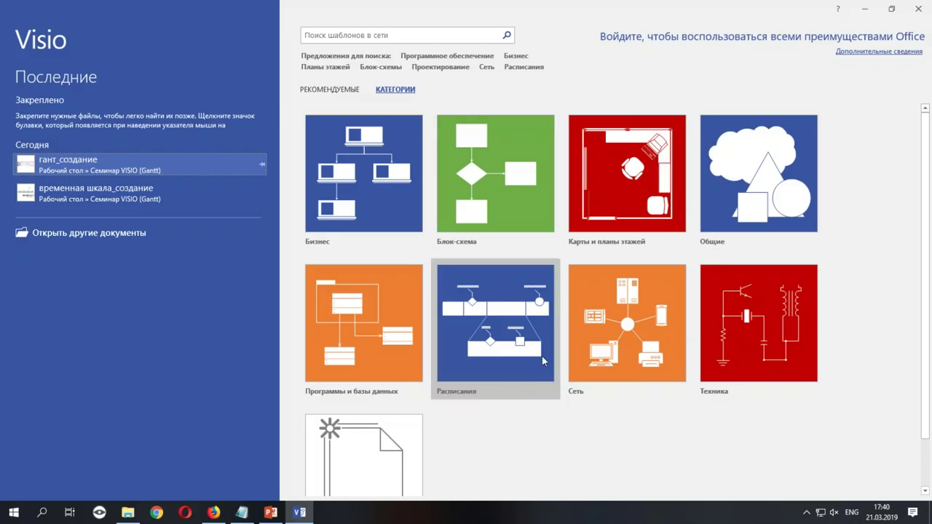
left_click(493, 329)
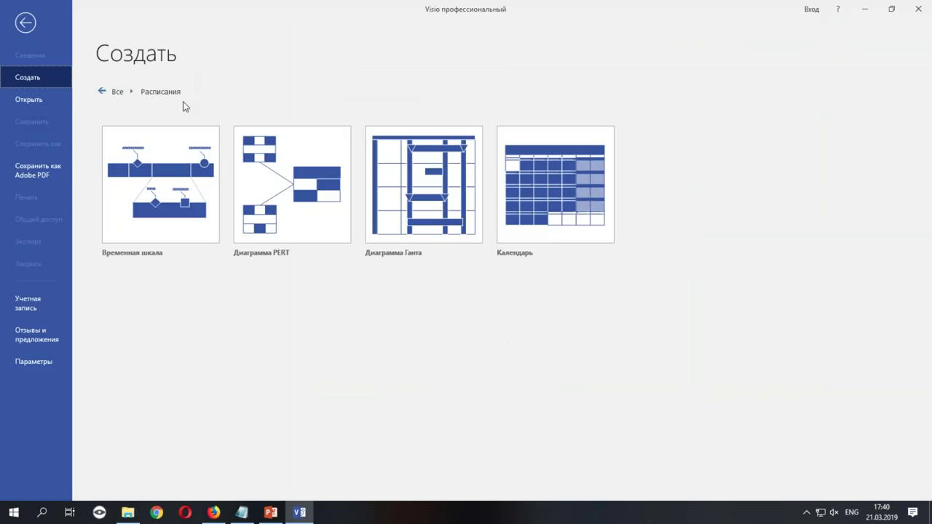
left_click(428, 202)
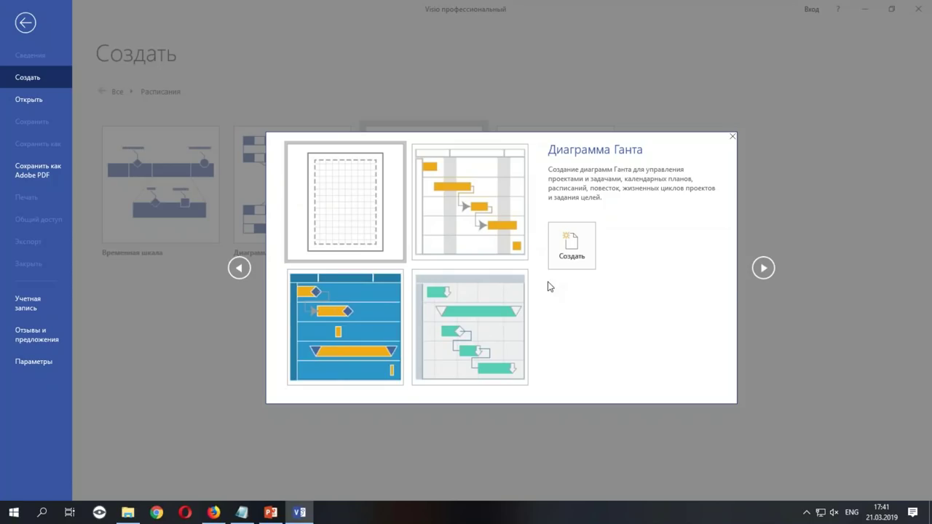
left_click(588, 251)
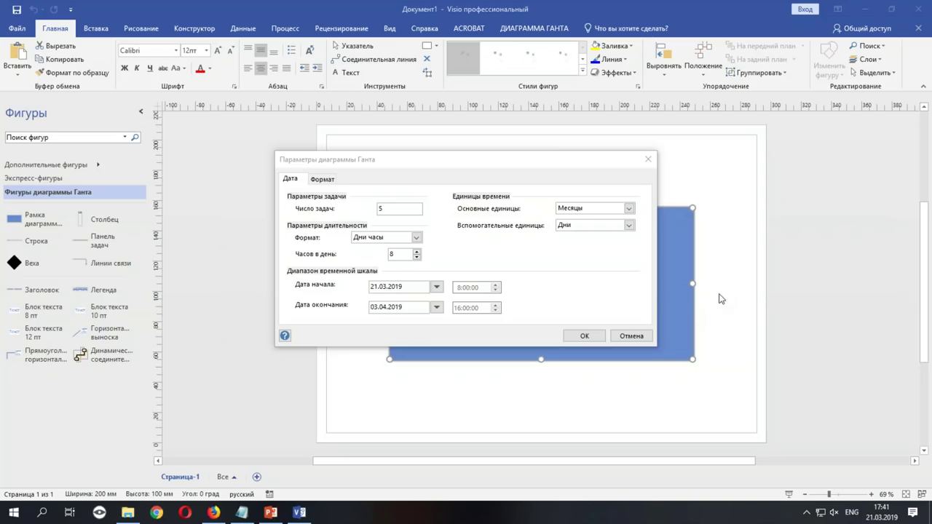
Step: Set the timeline's start date to 01.03.2019 and try 31 as the day of the end date
left_click(373, 159)
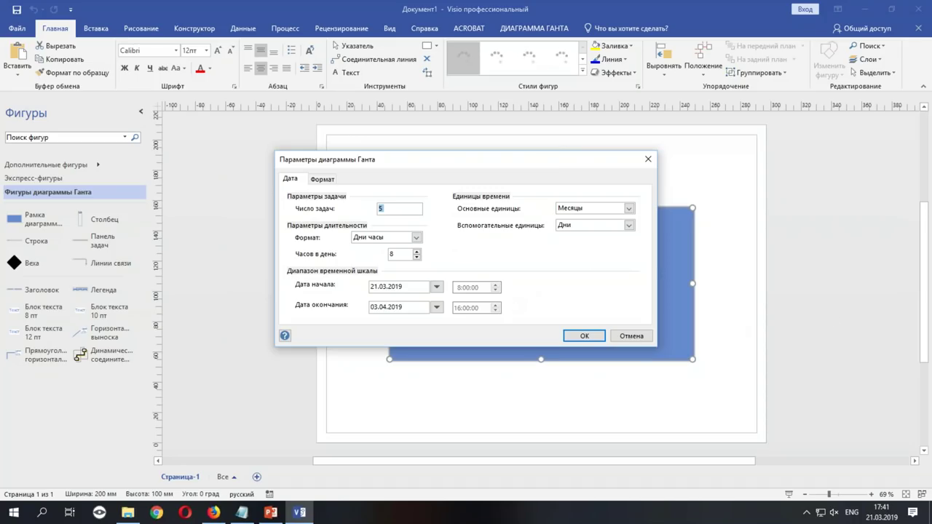
left_click(373, 287)
type("1")
left_click_drag(377, 307, 321, 306)
type("31")
left_click(371, 286)
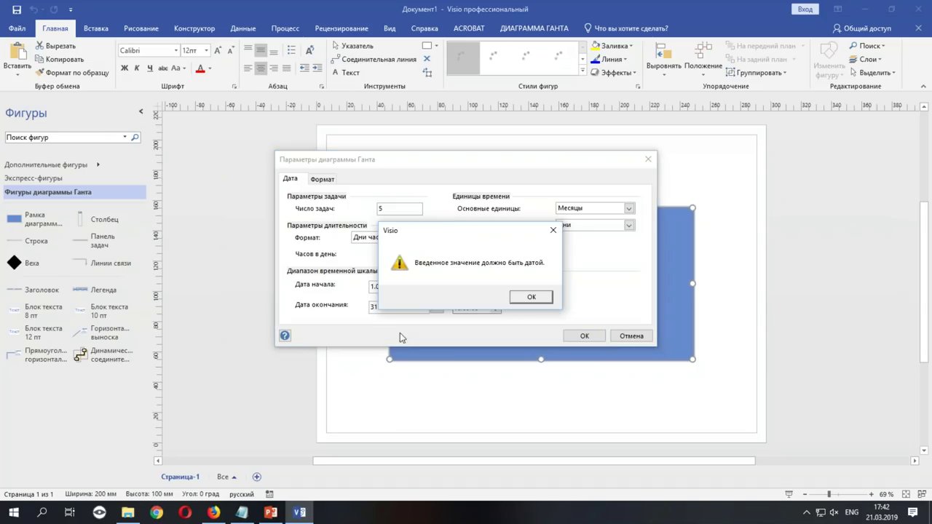
left_click(532, 298)
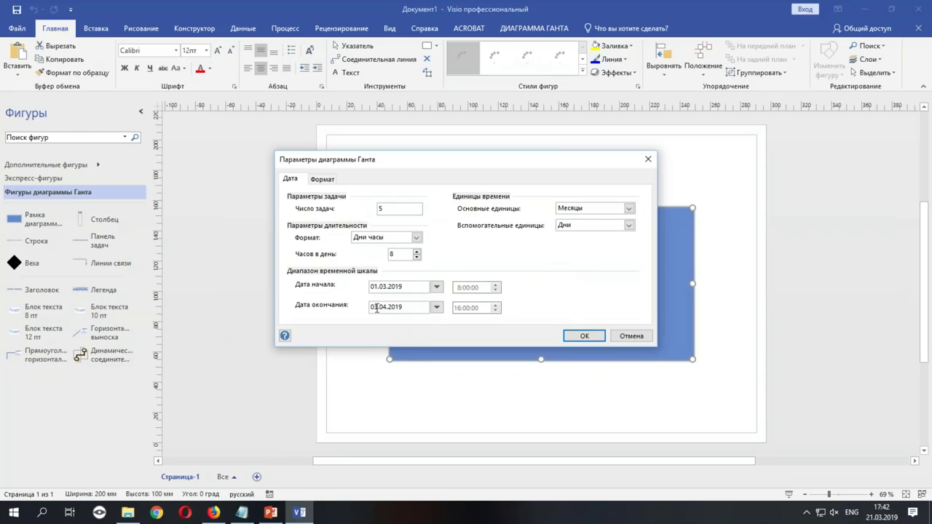
Step: Set the timeline's end date to 30.04.2019 and generate the five-task Gantt chart
key("Delete")
key("Delete")
key("Delete")
type("30")
left_click(587, 335)
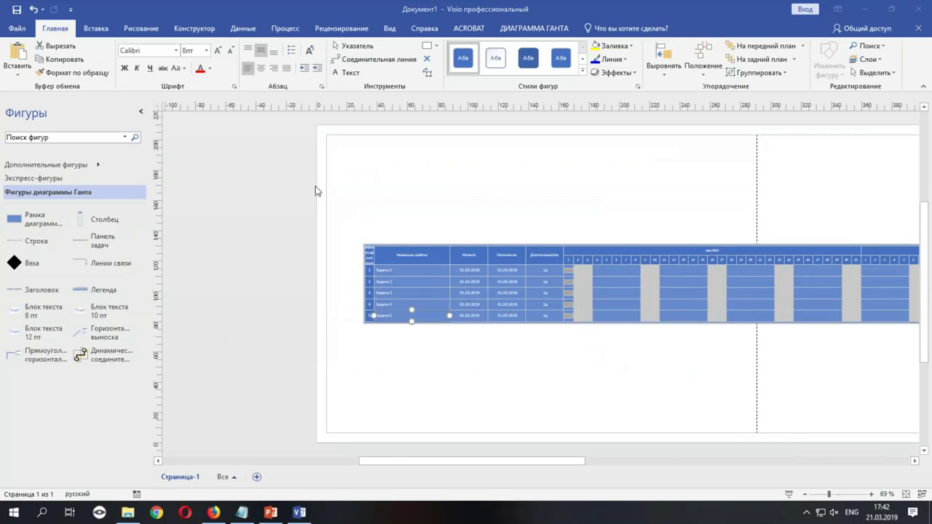
Step: Collapse the shapes pane and try to move the Длительность column of the chart
left_click(146, 113)
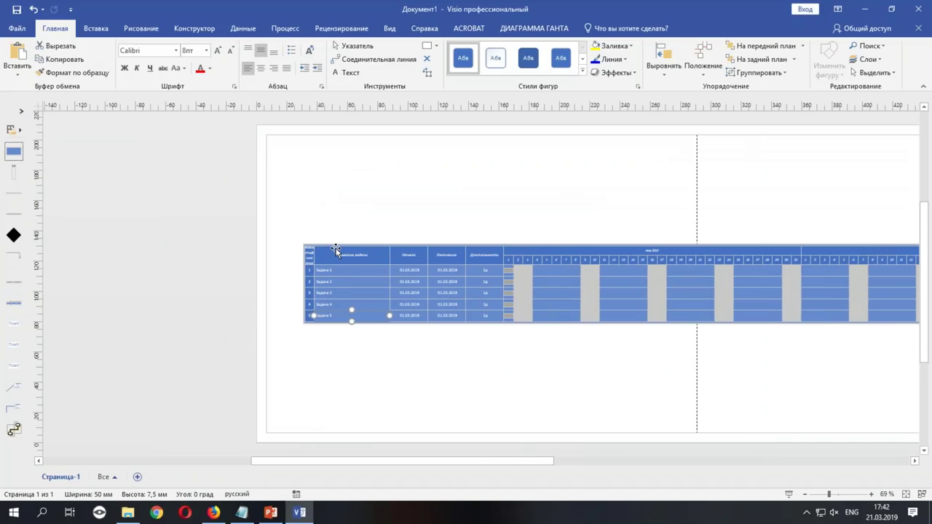
left_click(459, 244)
left_click_drag(472, 244, 507, 219)
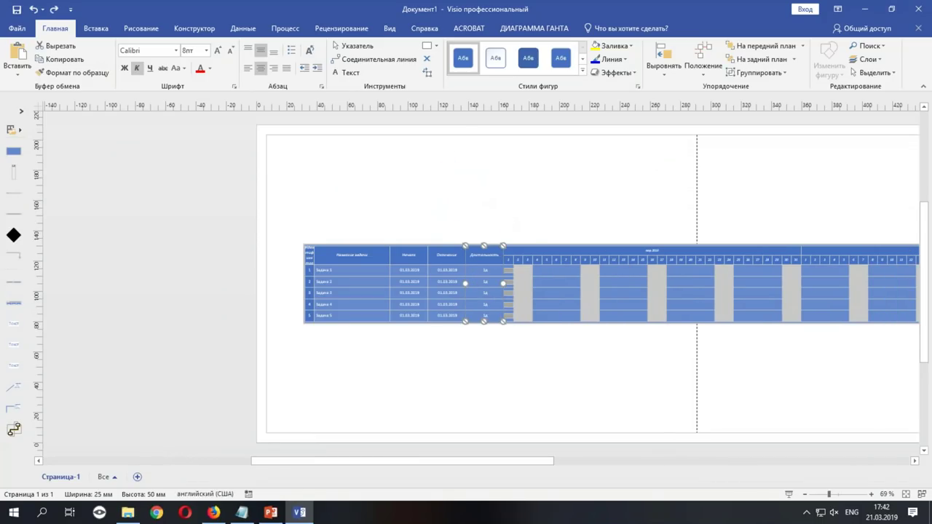
Step: Examine the chart's task name, start, finish and duration columns up close
scroll(335, 311, "up", 3)
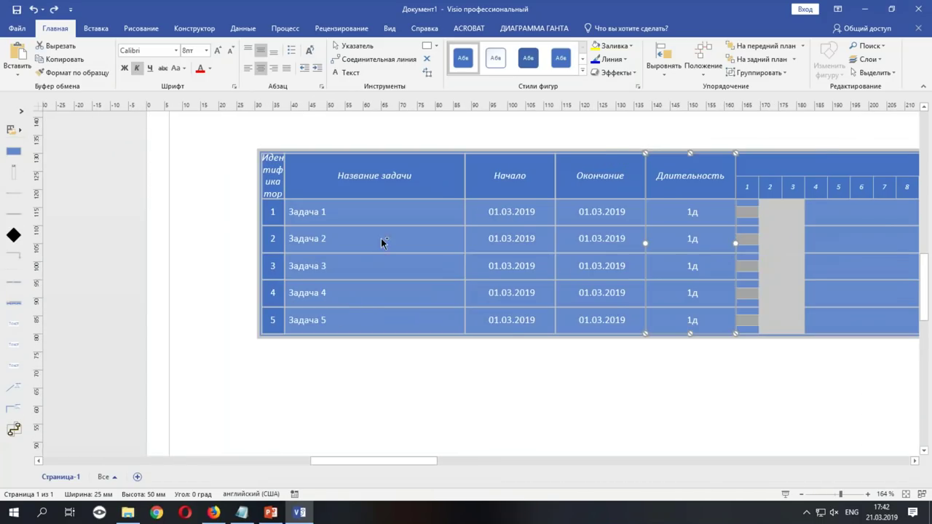
scroll(384, 238, "up", 1)
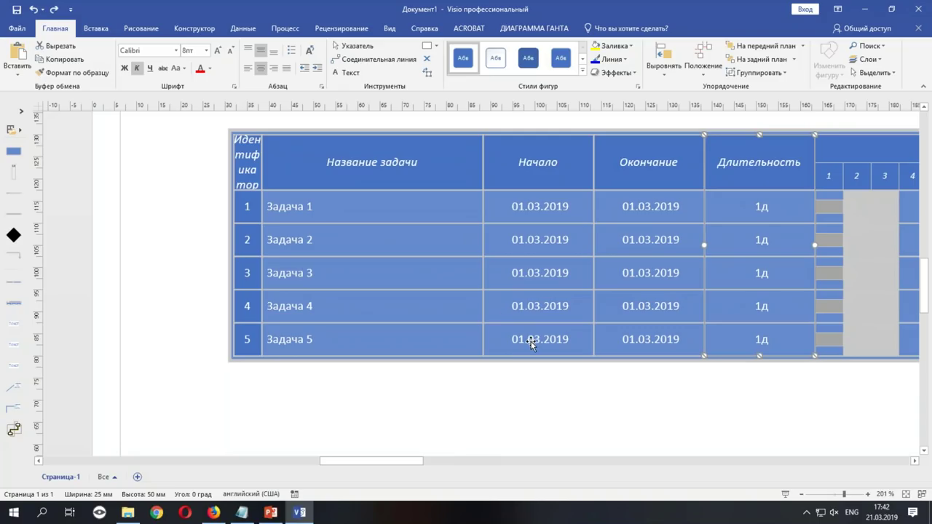
scroll(531, 344, "up", 1)
scroll(532, 344, "up", 2)
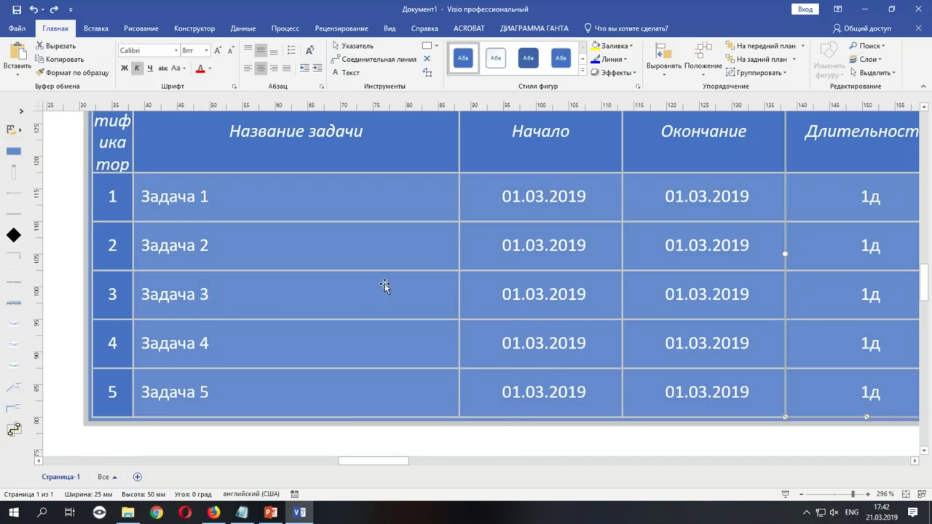
left_click(311, 202, "ctrl+shift")
left_click(209, 202, "ctrl+shift")
scroll(759, 250, "down", 4)
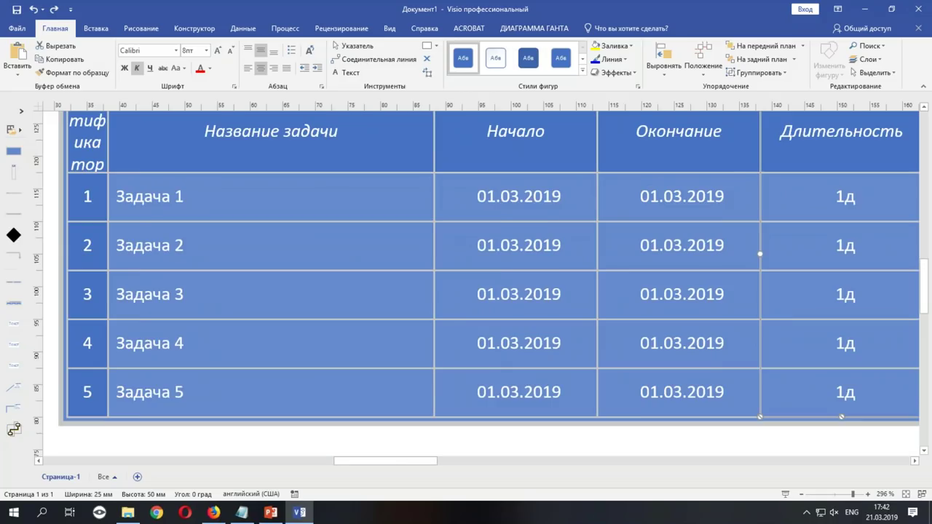
scroll(219, 233, "down", 1)
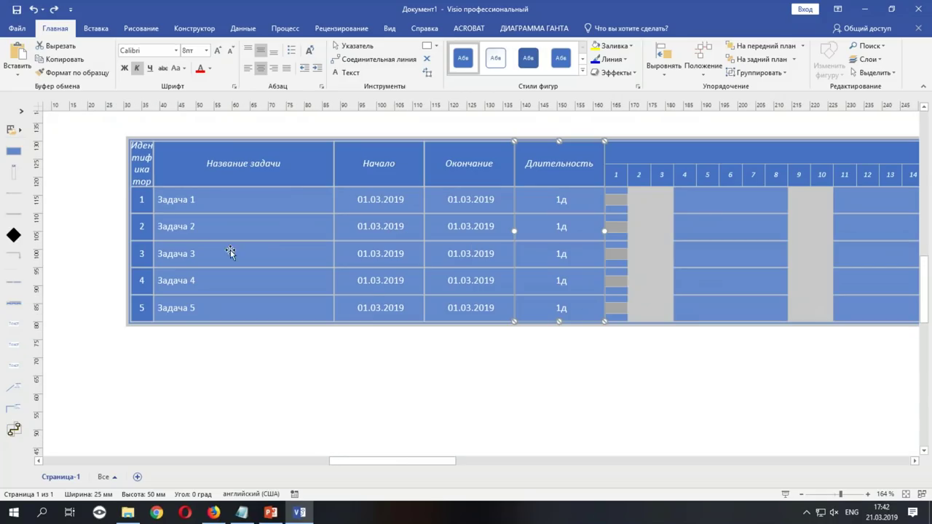
Step: Delete the entire Gantt chart from the page, expand the shapes pane and close the drawing without saving it
key("ctrl+a")
key("Delete")
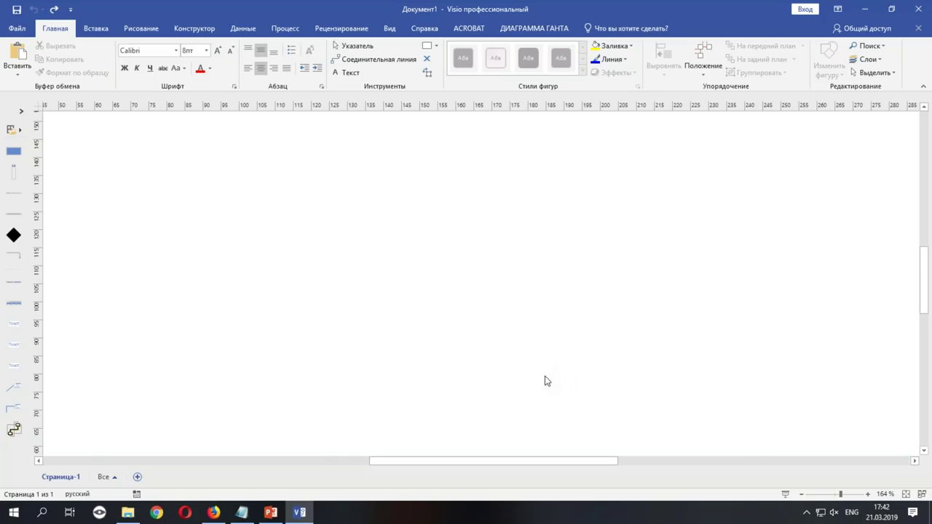
scroll(547, 381, "down", 5)
scroll(593, 421, "up", 2)
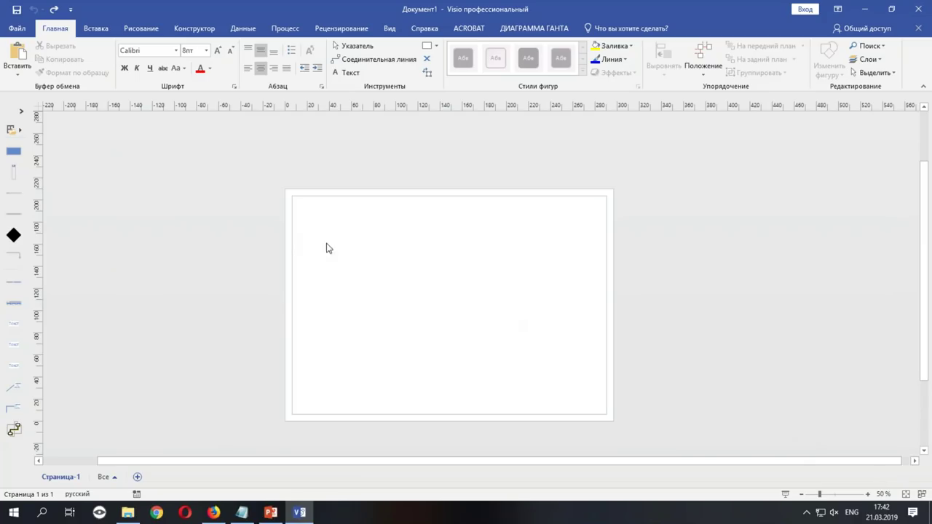
left_click(21, 112)
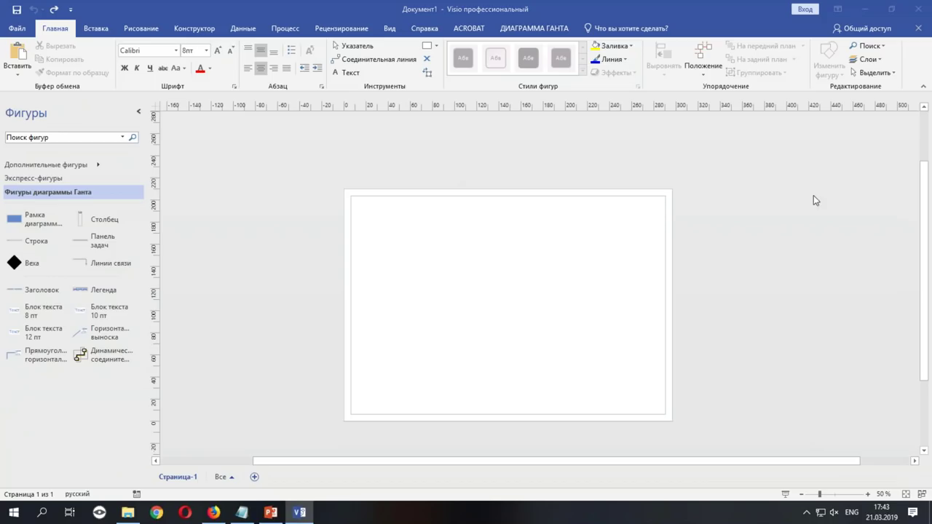
left_click(919, 8)
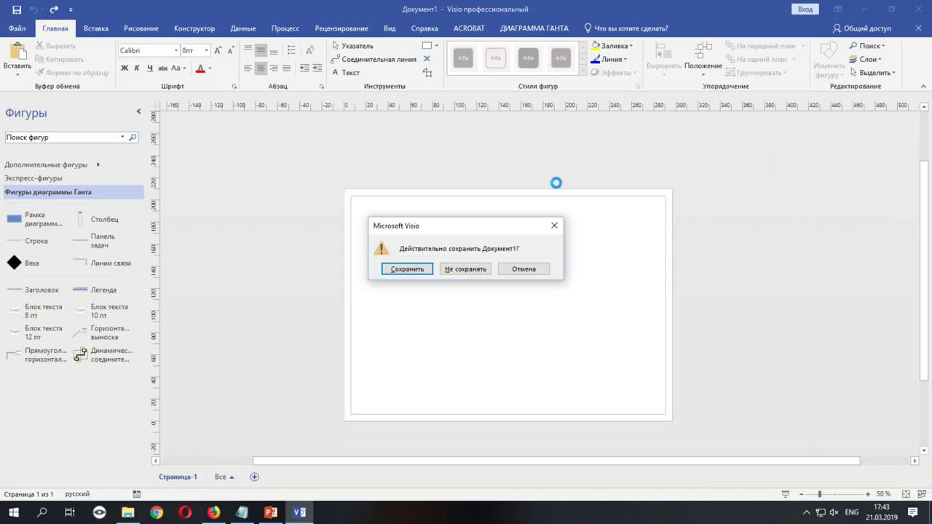
left_click(470, 272)
Step: Search the computer for "visio", start Visio again and create a new drawing from the Диаграмма Ганта template
left_click(15, 511)
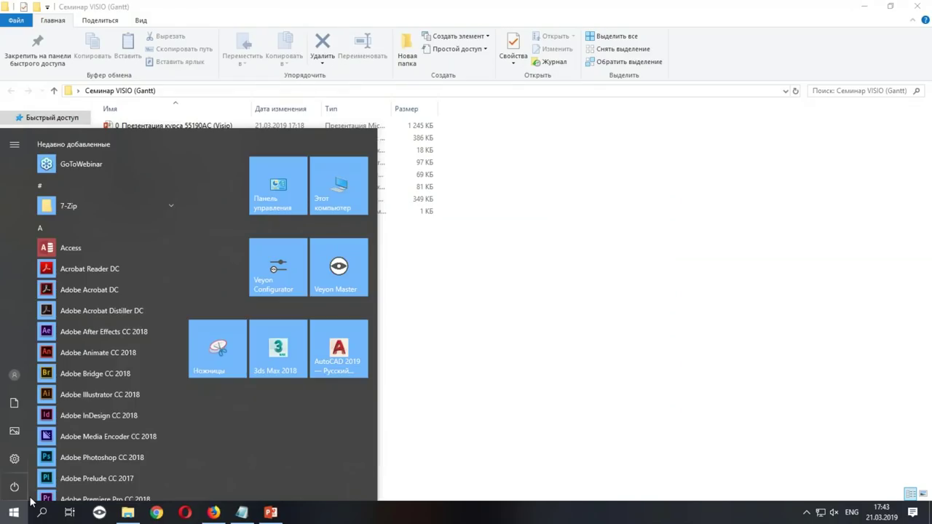
type("visio")
key("Return")
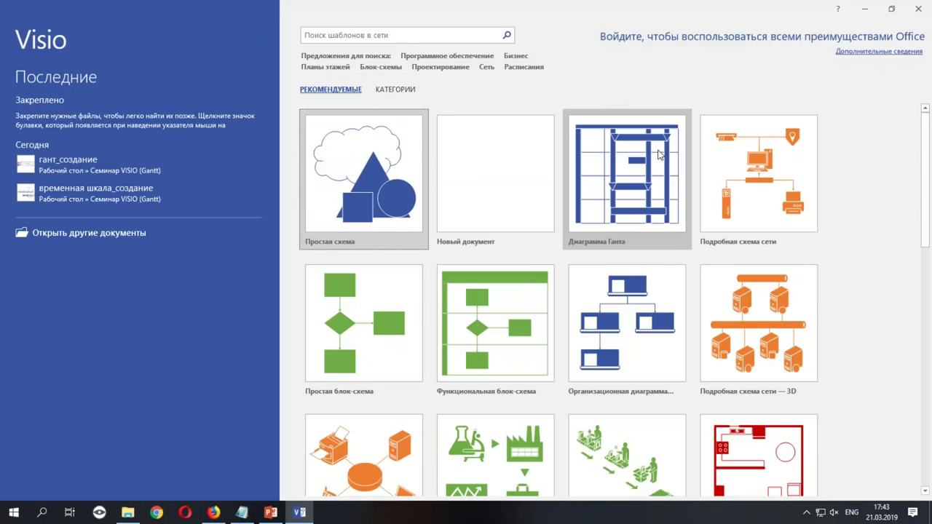
left_click(659, 154)
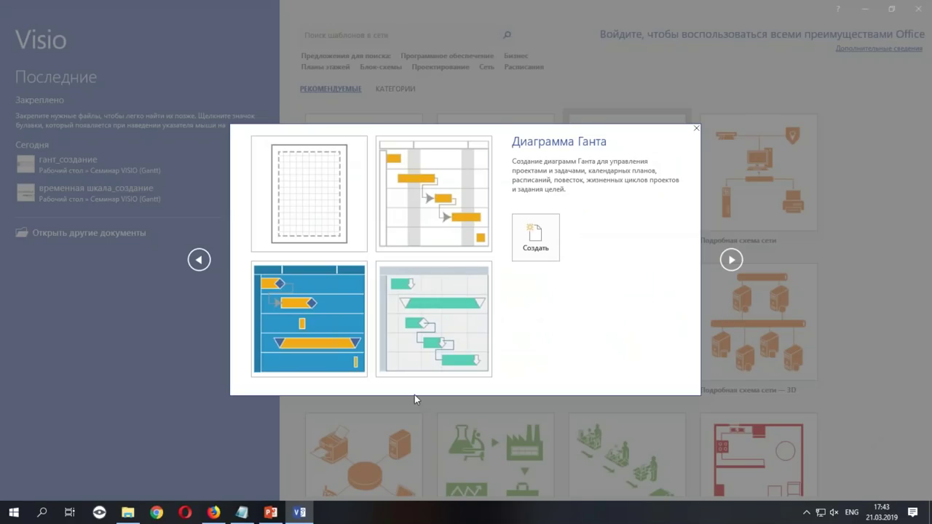
left_click(535, 237)
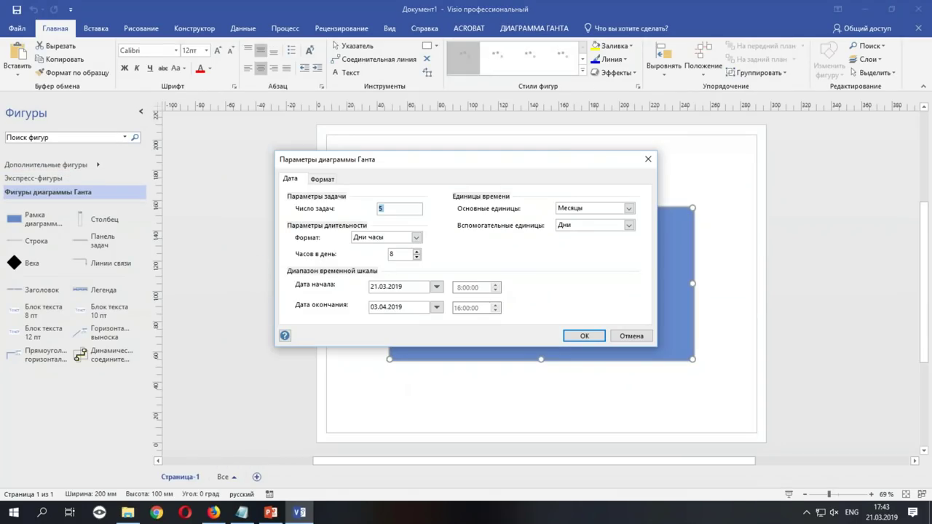
Step: Set the timeline range from 01.03.2019 to 30.04.2019 and create the Gantt chart with five tasks
left_click(377, 288)
type("1")
left_click(379, 308)
left_click(587, 337)
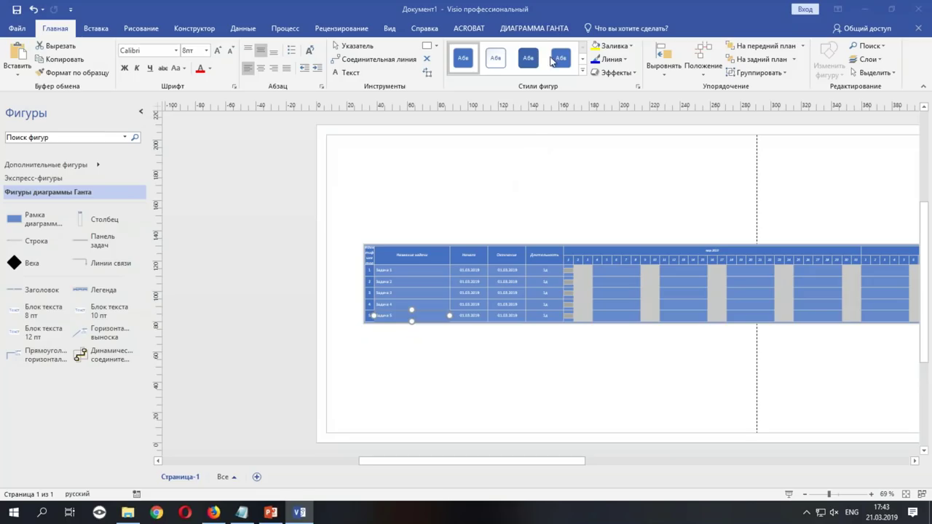
Step: Review the timeline date range in the chart's parameters, marking it in red, and leave the parameters without changes
left_click(551, 29)
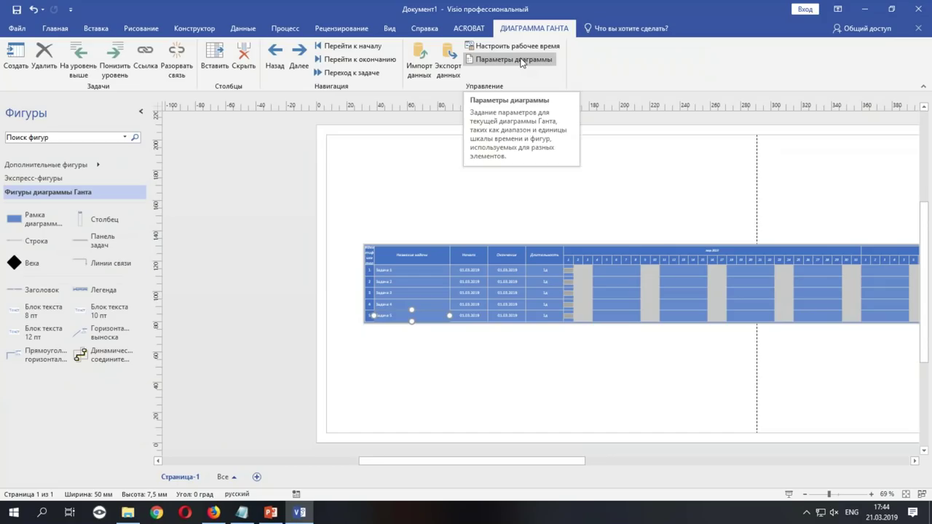
left_click(522, 62)
left_click_drag(529, 154, 628, 97)
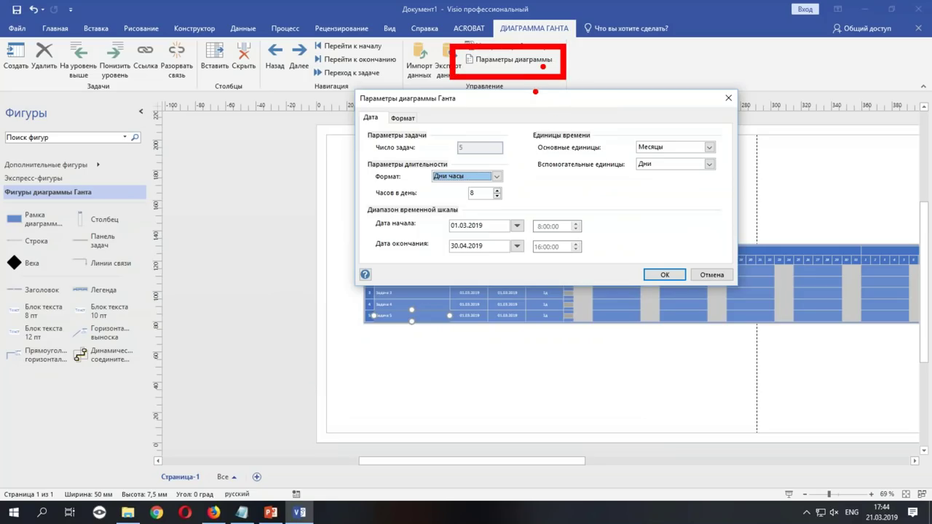
mouse_move(521, 246)
left_mouse_down()
mouse_move(437, 198)
mouse_move(355, 271)
mouse_move(543, 265)
left_mouse_up()
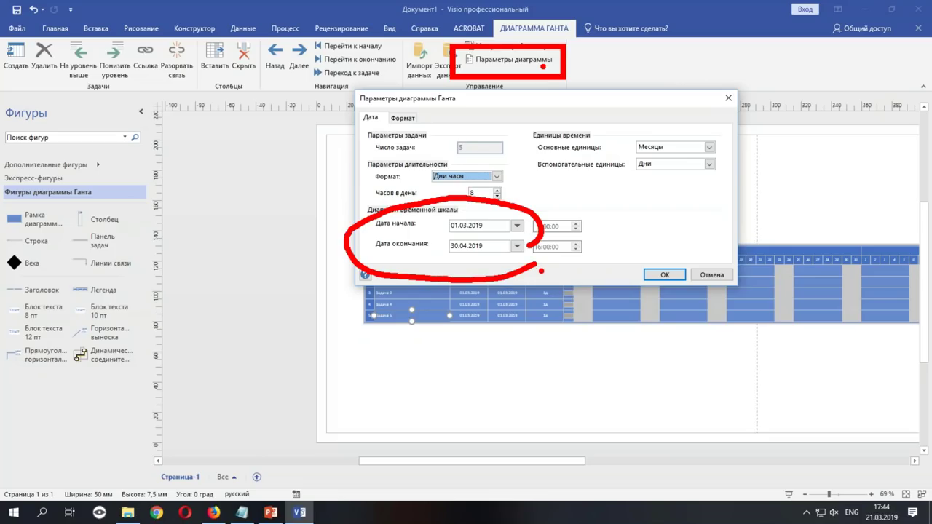
left_click_drag(470, 255, 470, 267)
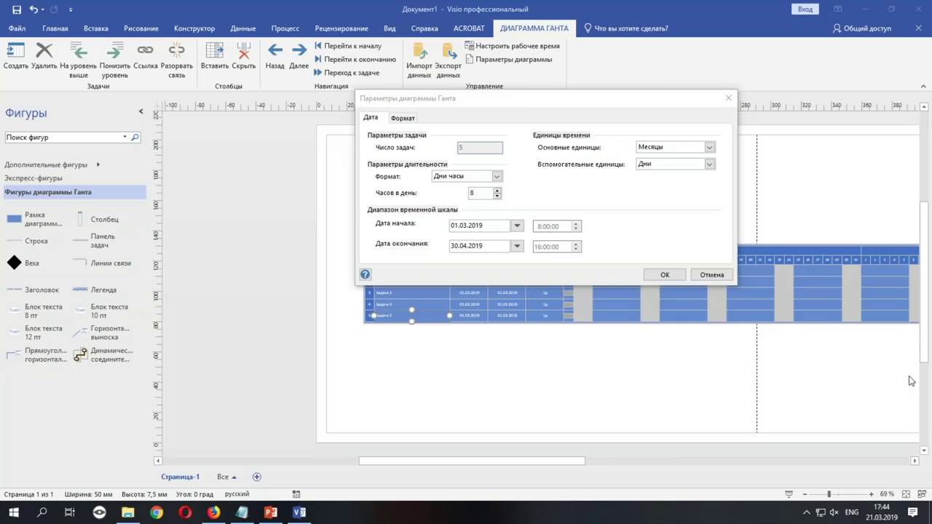
left_click(710, 276)
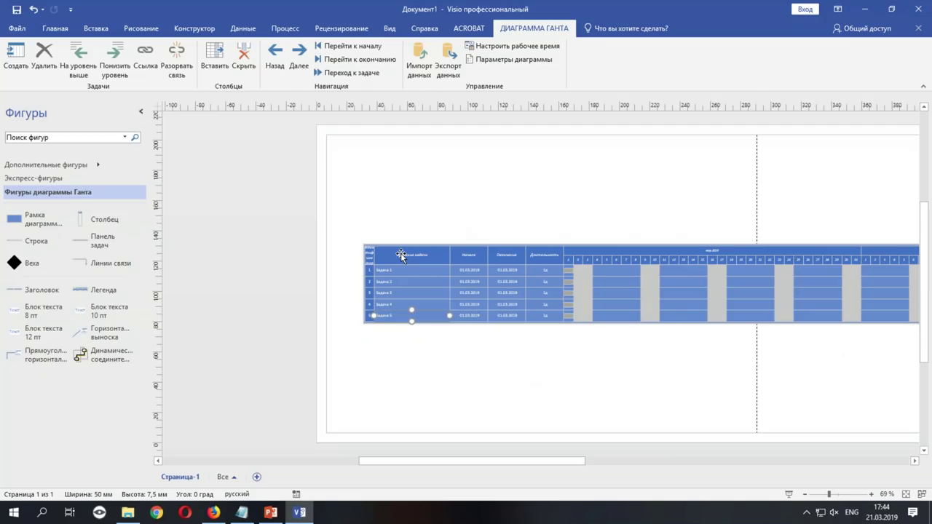
Step: Try several Профессиональные themes on the Gantt chart, ending with the white theme with orange task bars
left_click(383, 304, "ctrl+shift")
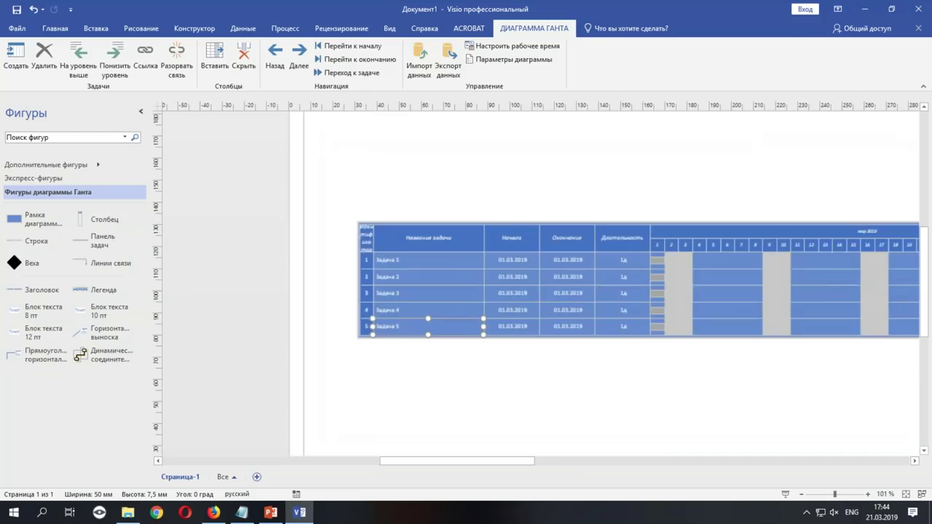
left_click(474, 297, "ctrl+shift")
left_click(483, 298, "ctrl+shift")
left_click(478, 298, "ctrl+shift")
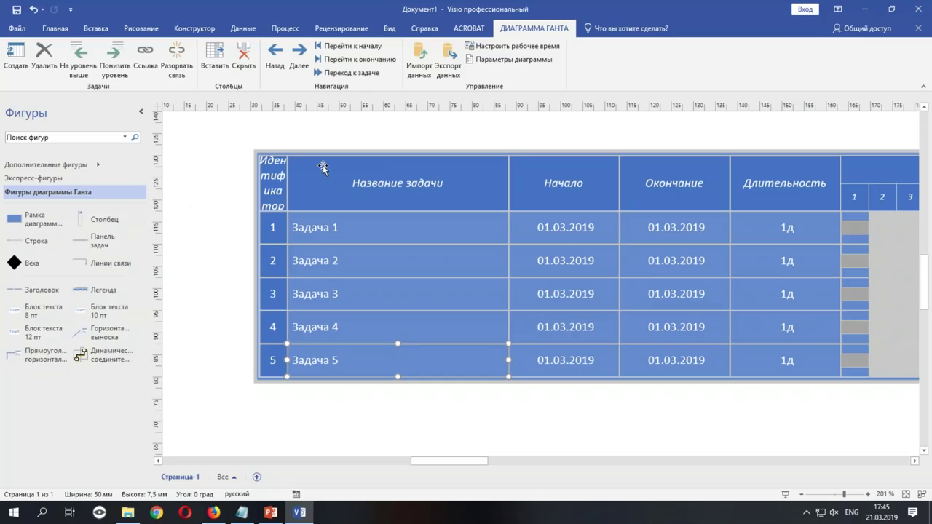
left_click(201, 30)
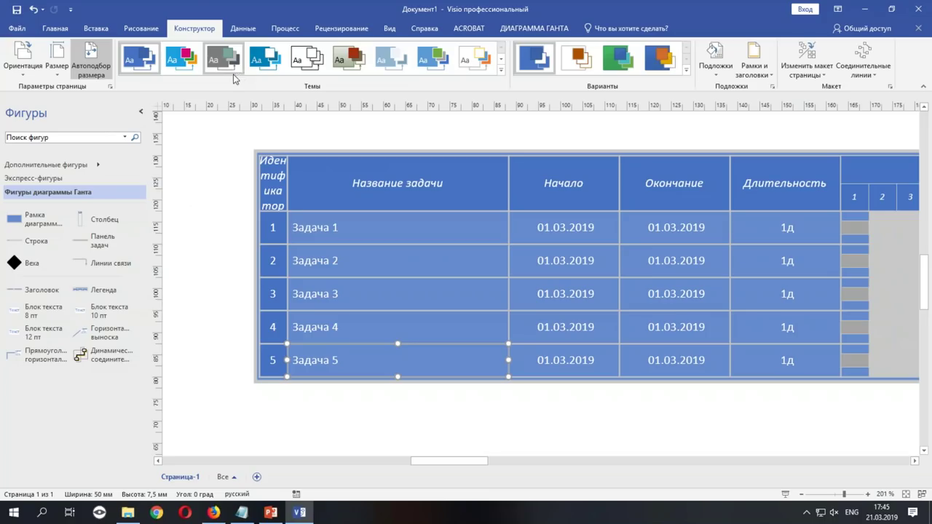
left_click(184, 61)
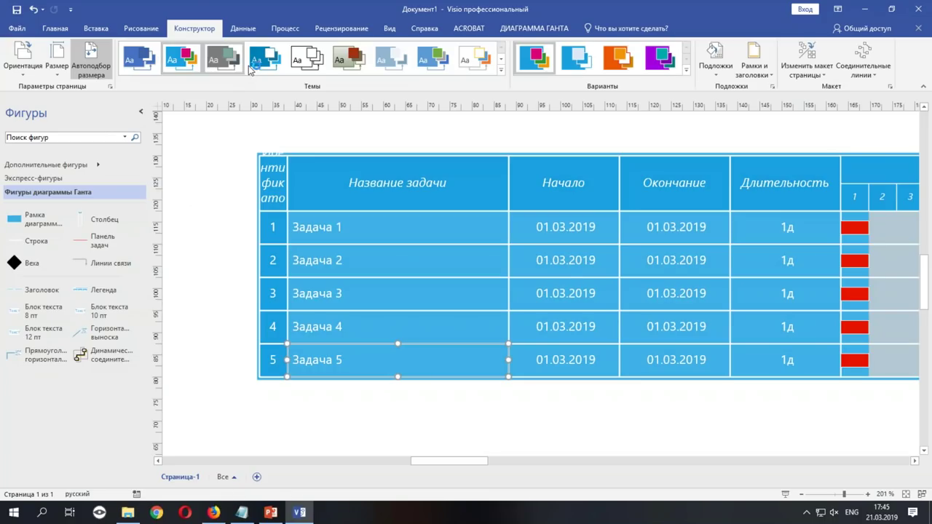
left_click(259, 66)
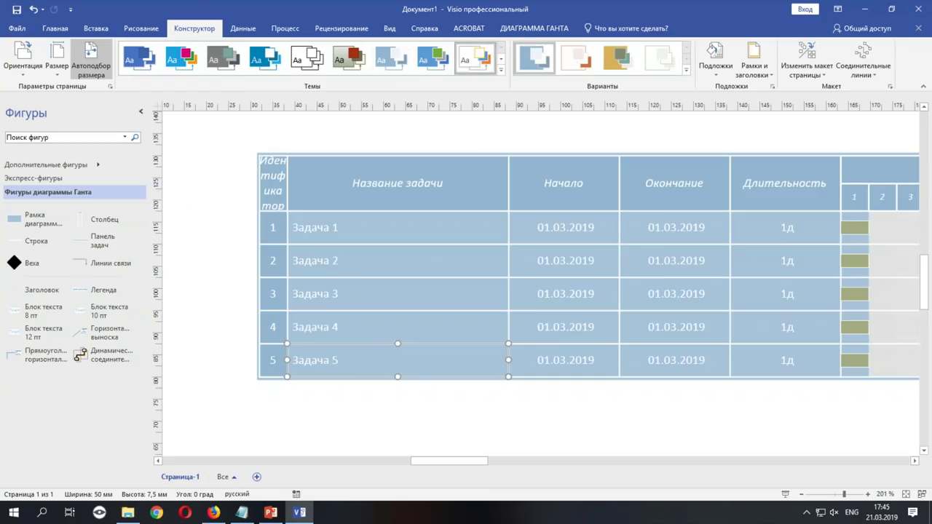
left_click(475, 58)
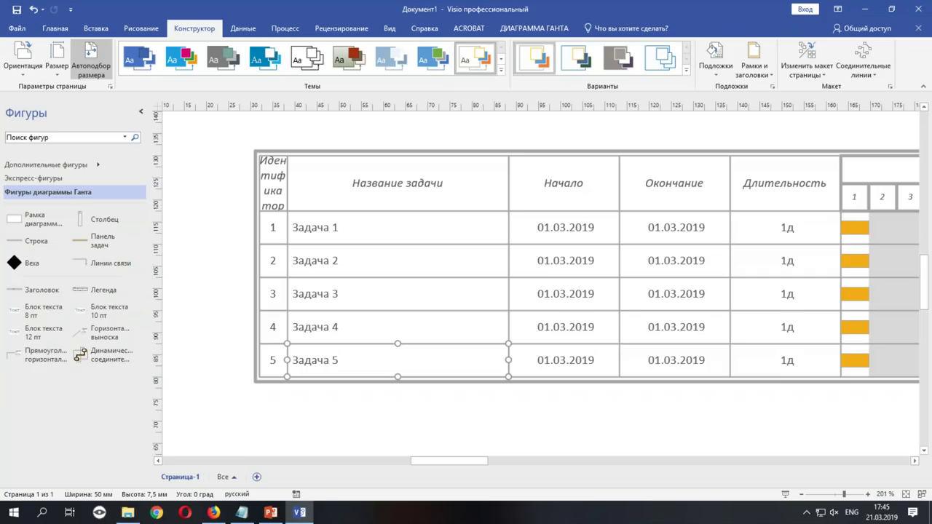
Step: Apply the second theme of the Современные group to the chart and try its fourth variant
left_click(501, 70)
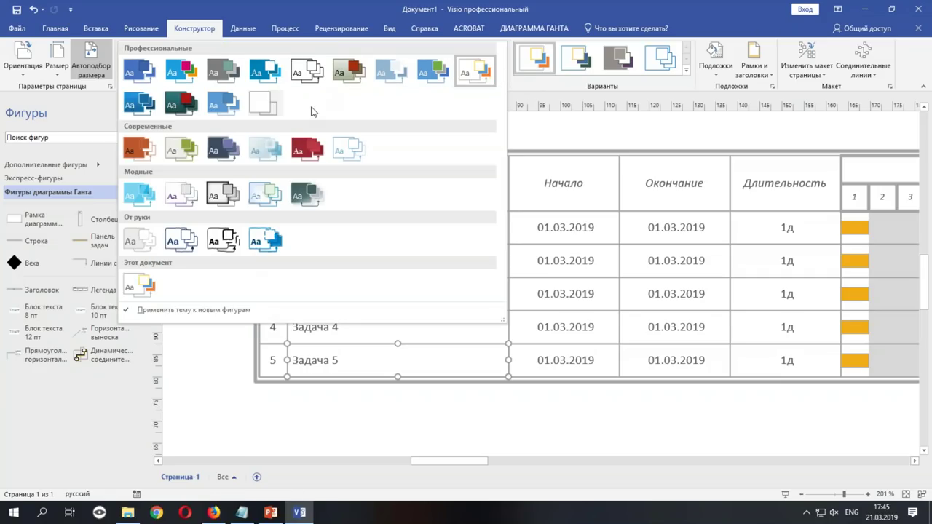
left_click(182, 152)
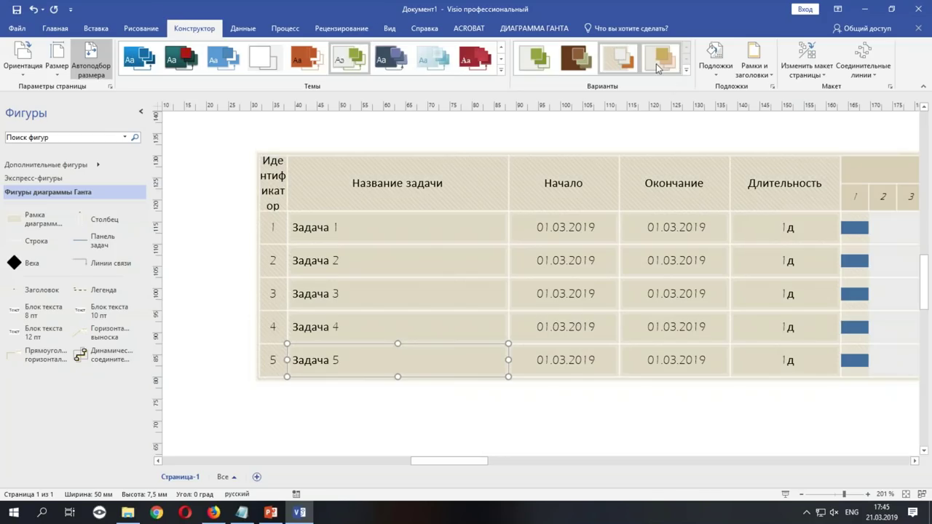
left_click(658, 60)
Step: Look through the built-in colour sets for the theme variants, leaving the chart's colours as they are
left_click(686, 71)
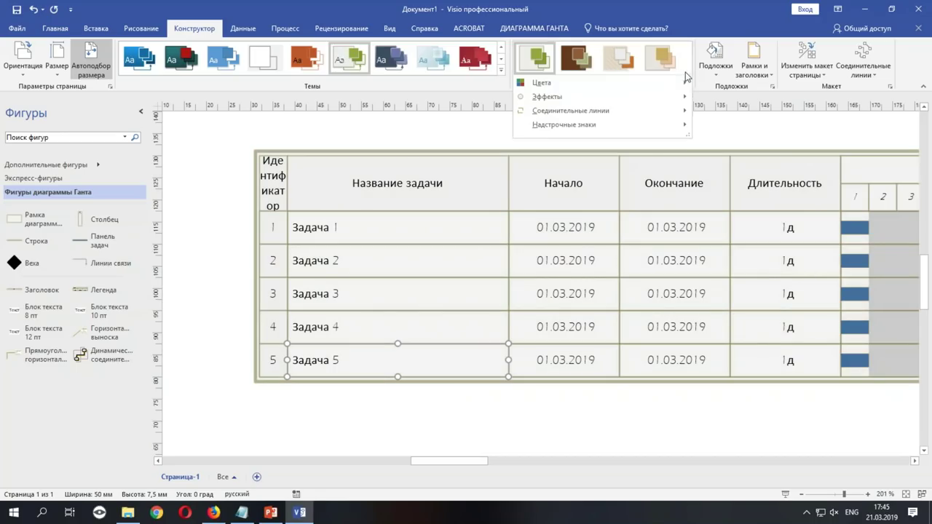
mouse_move(539, 83)
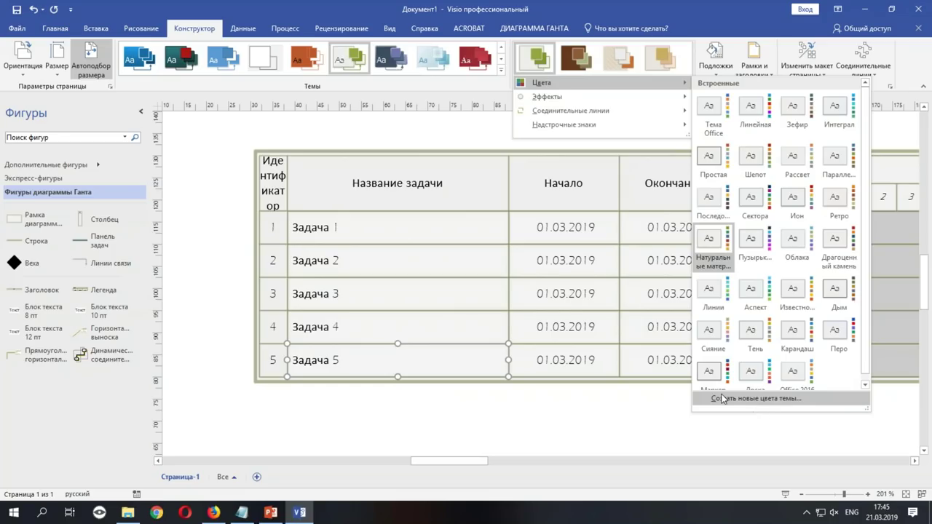
left_click(484, 131)
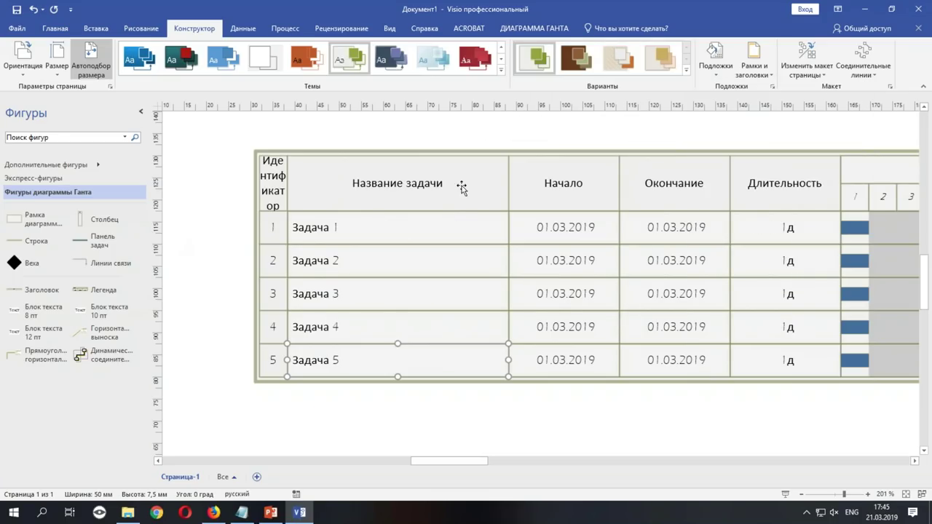
Step: Rename the first task in the Gantt chart as "Маркетинговое исследование"
left_click(387, 232)
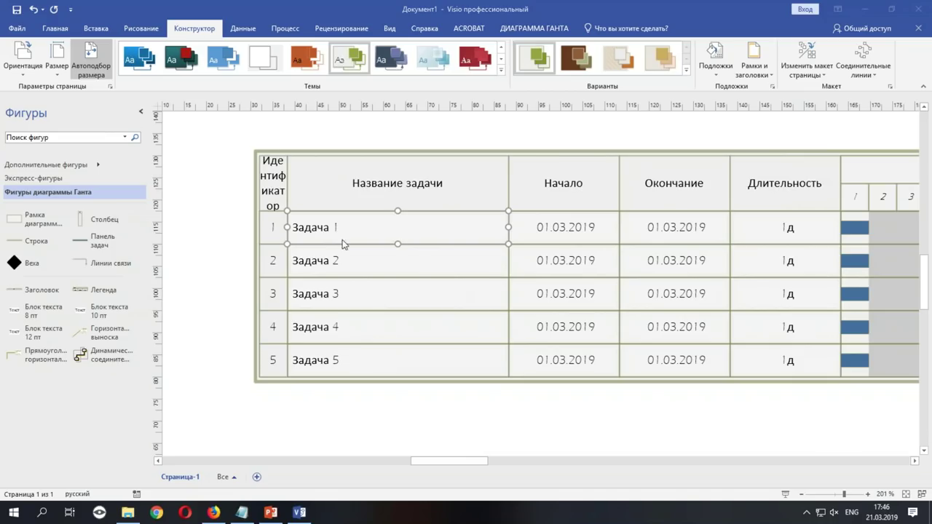
left_click(318, 247)
key("alt+shift")
double_click(318, 229)
left_click_drag(370, 231, 302, 228)
key("Escape")
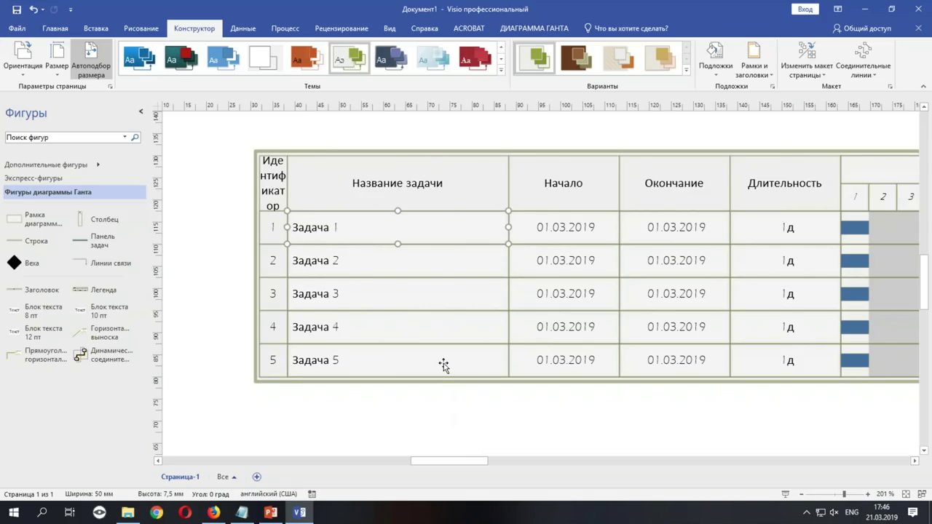
type("v")
key("BackSpace")
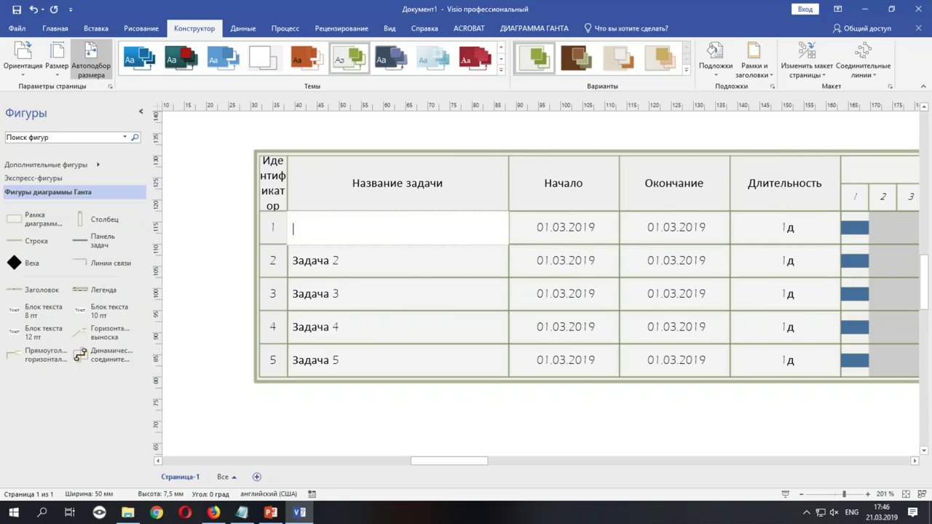
key("alt+shift")
type("Маркетинго")
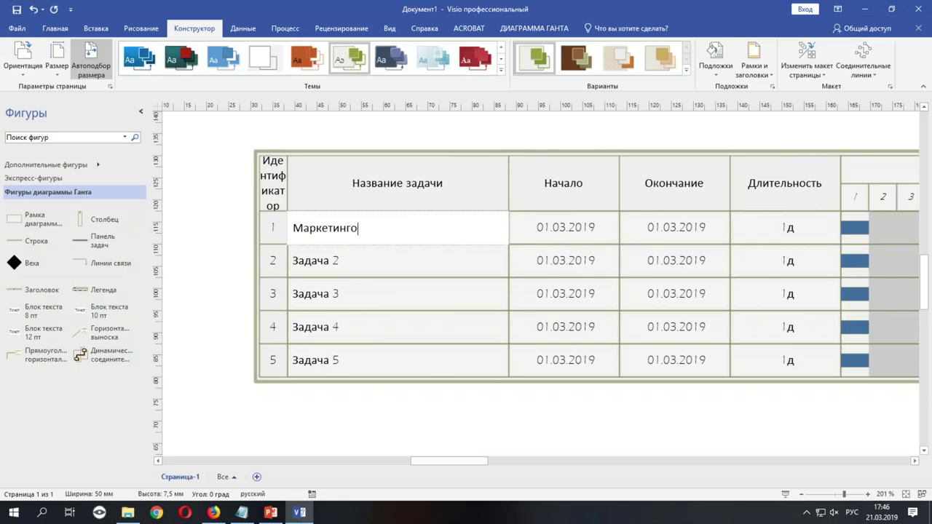
type("вое исследование")
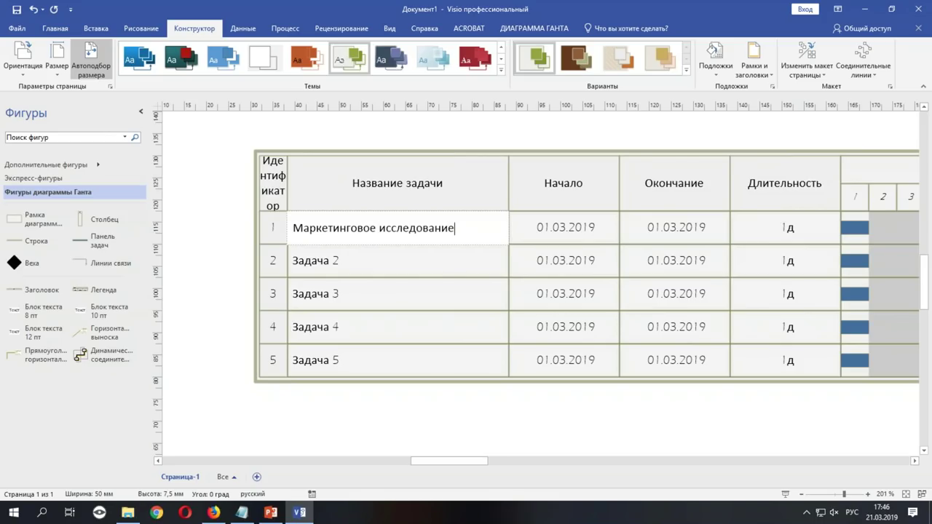
Step: Rename the second task, Задача 2, as "Анализ рынка"
left_click(427, 252)
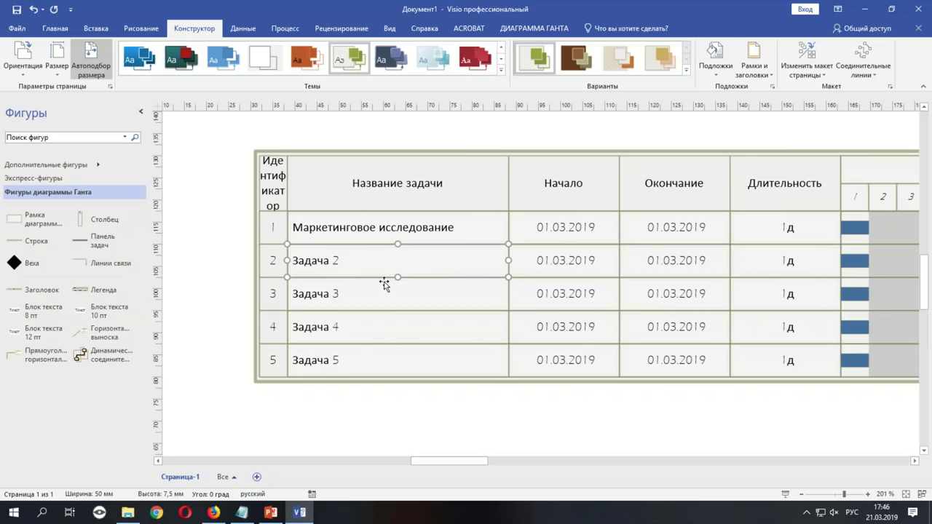
left_click(382, 220)
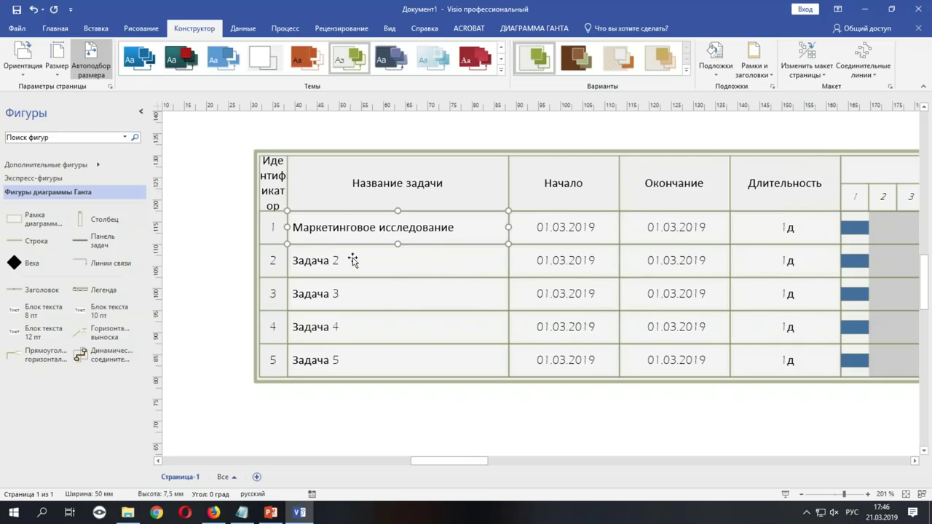
left_click(414, 266)
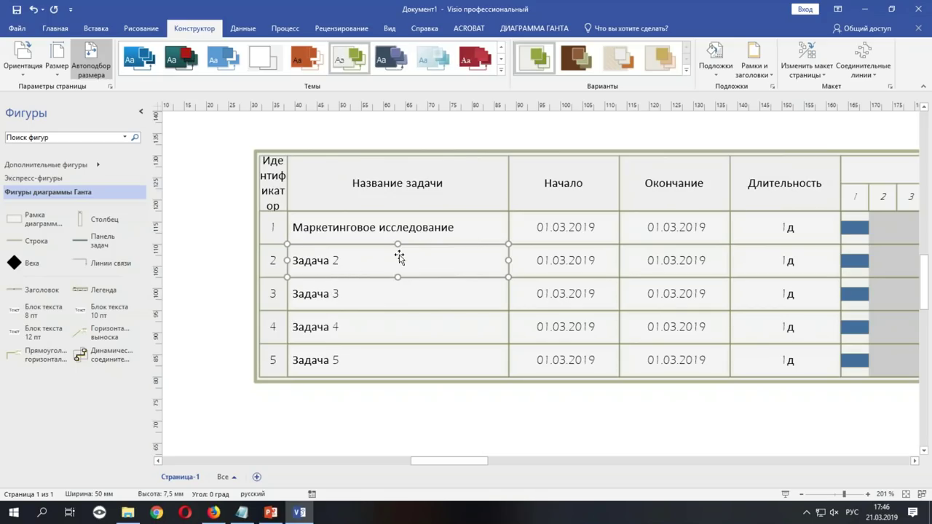
left_click(425, 232)
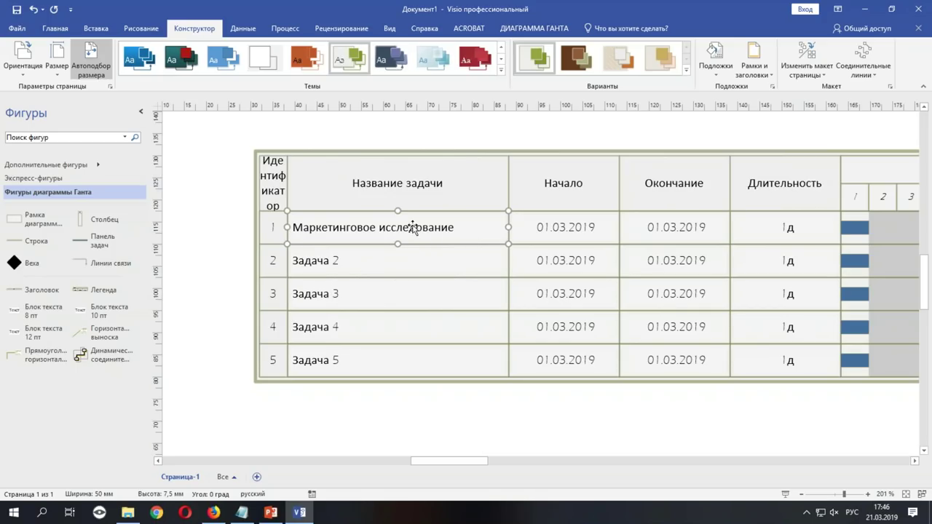
left_click(396, 264)
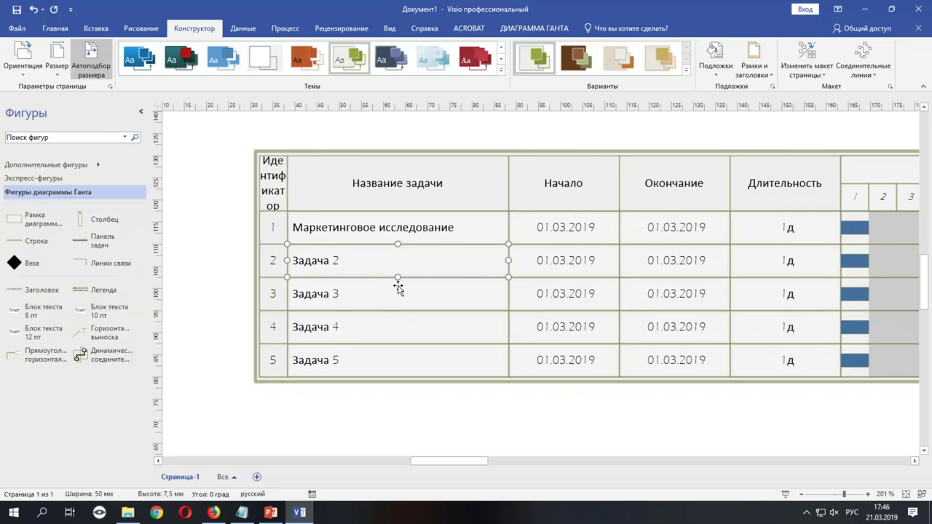
left_click(397, 328)
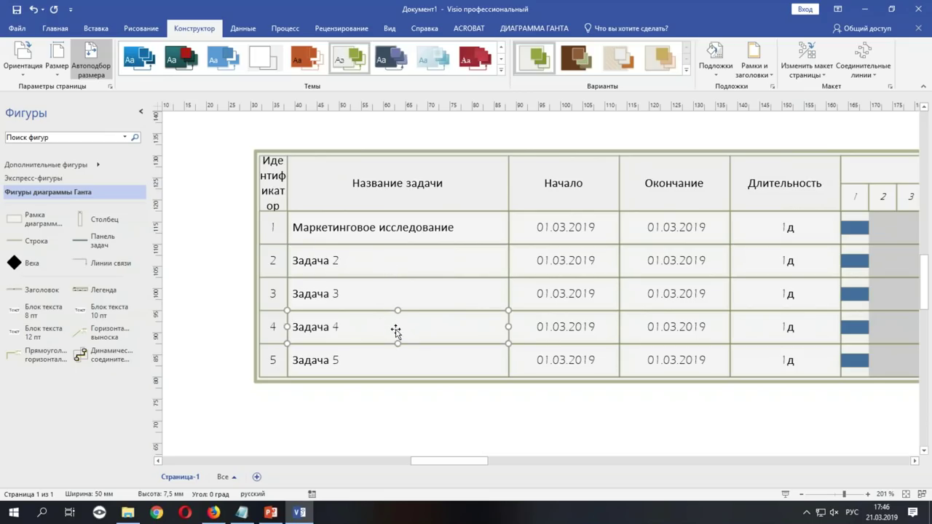
left_click(378, 268)
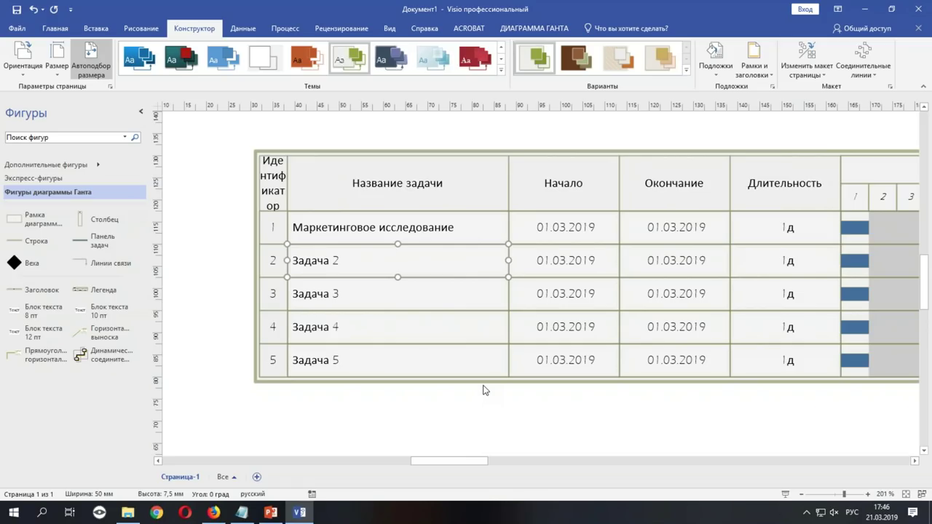
type("Анализ рынка")
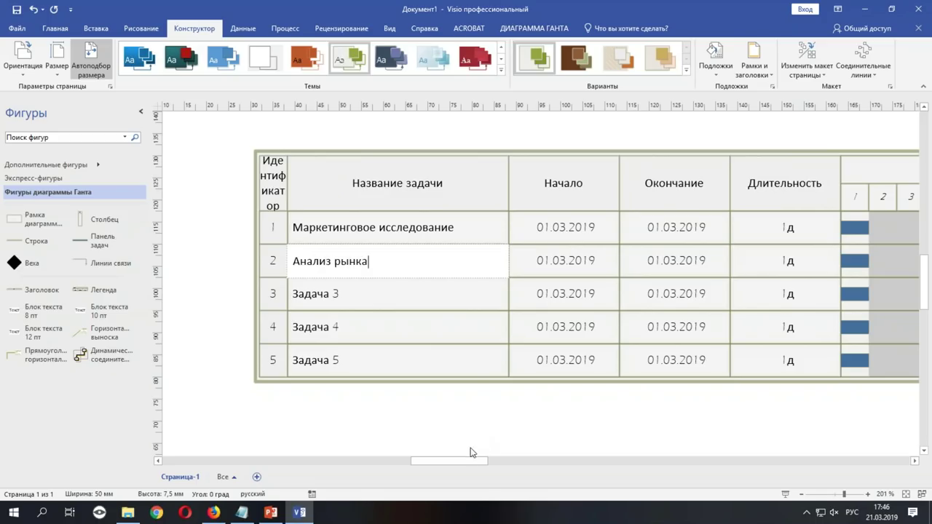
Step: Rename the third task, Задача 3, as "Анализ конкурент. среды"
left_click(381, 292)
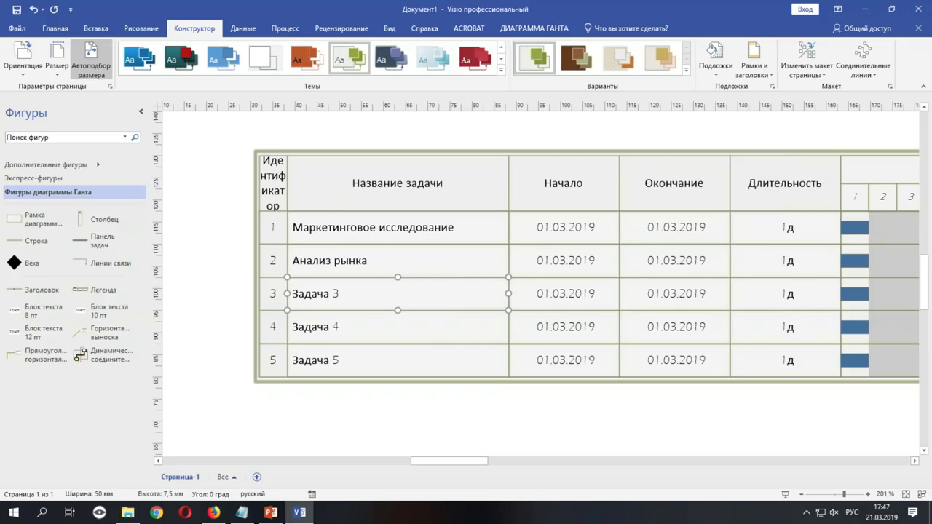
type("Анализ конкурентов")
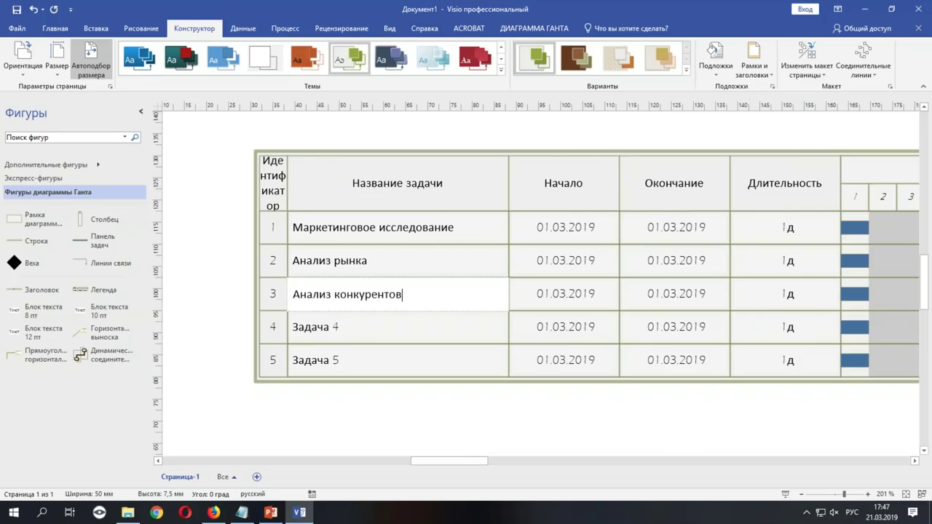
key("BackSpace")
key("BackSpace")
type(". среды")
key("Escape")
Step: Rename the fourth task as "Подготовка презентации" and the fifth task as "Завершение исследования"
left_click(385, 342)
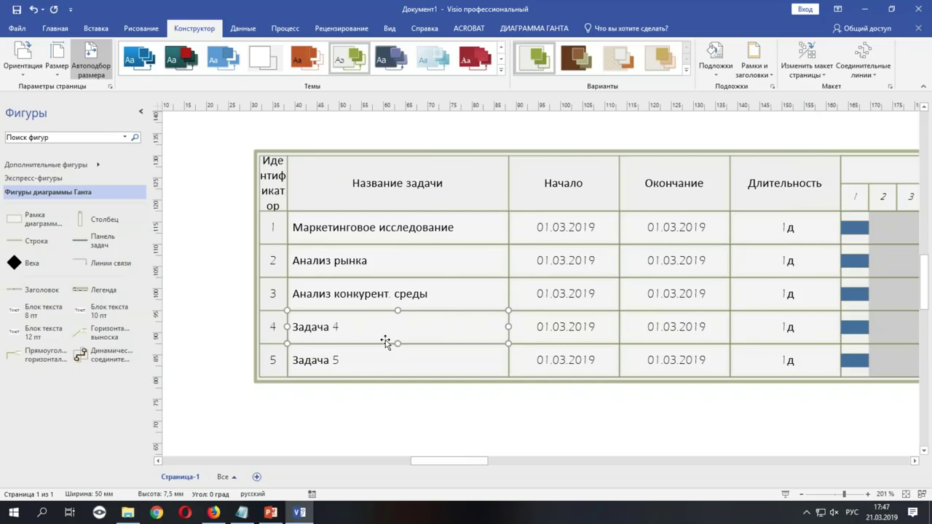
type("Подг")
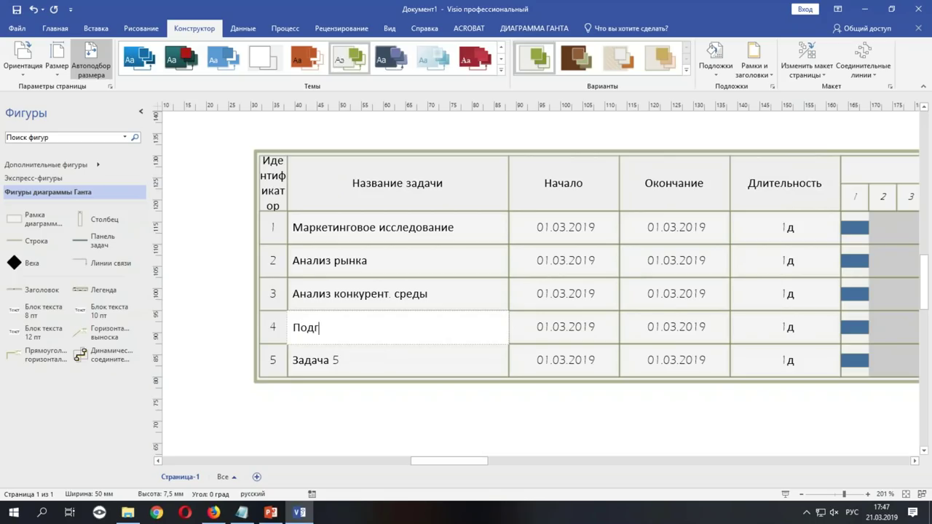
type("отовка презентации")
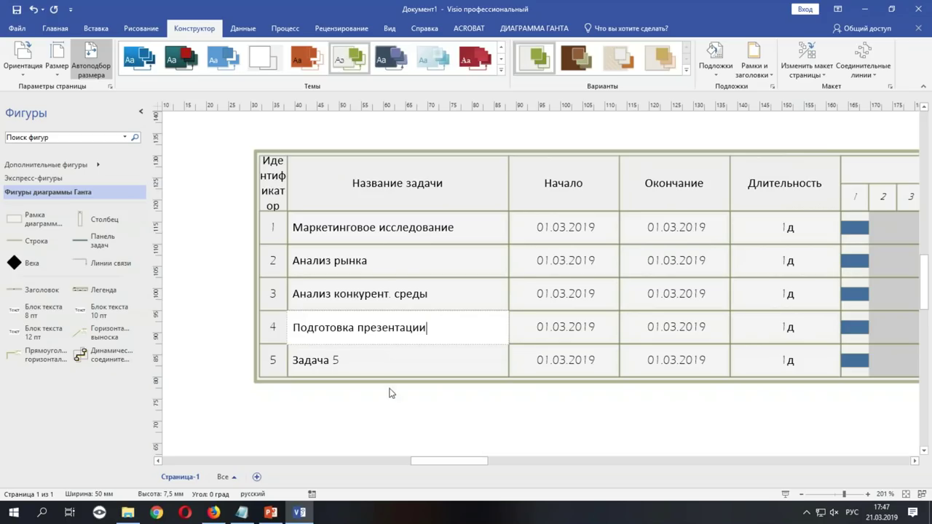
left_click(331, 361)
type("За")
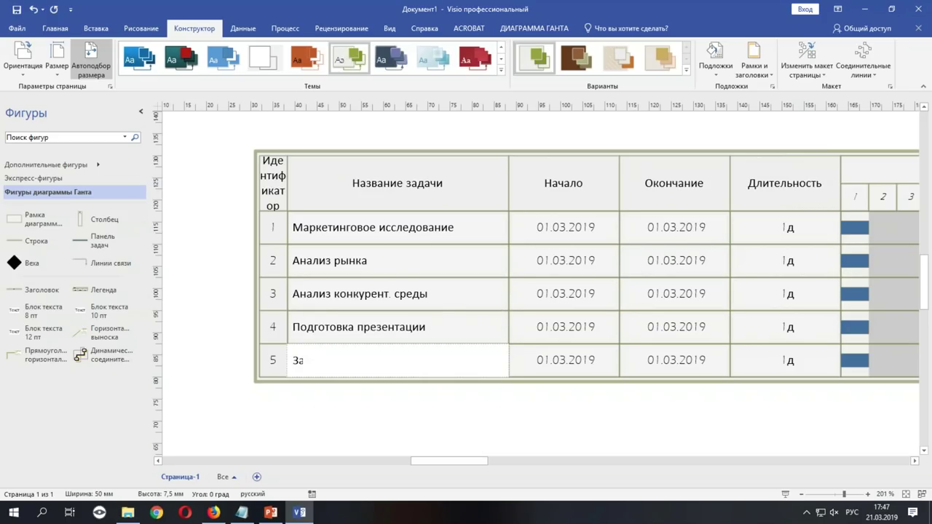
type("вершение исследования")
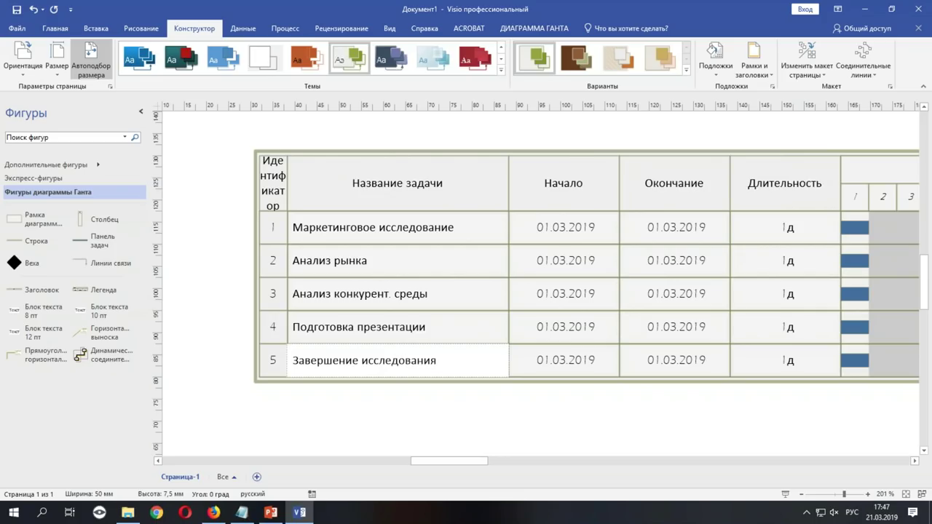
Step: Try to demote tasks 2 to 5 together one level, making them subtasks of "Маркетинговое исследование"
left_click(354, 261)
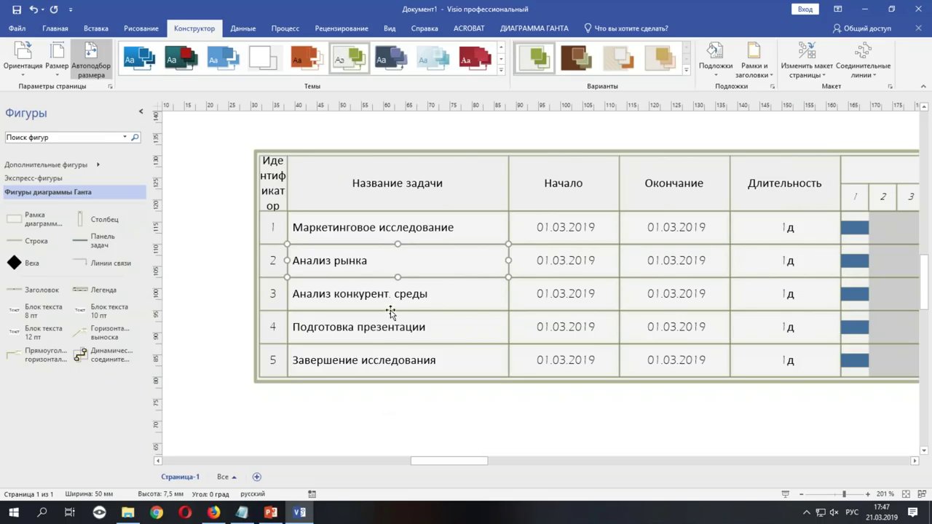
left_click_drag(393, 299, 409, 364)
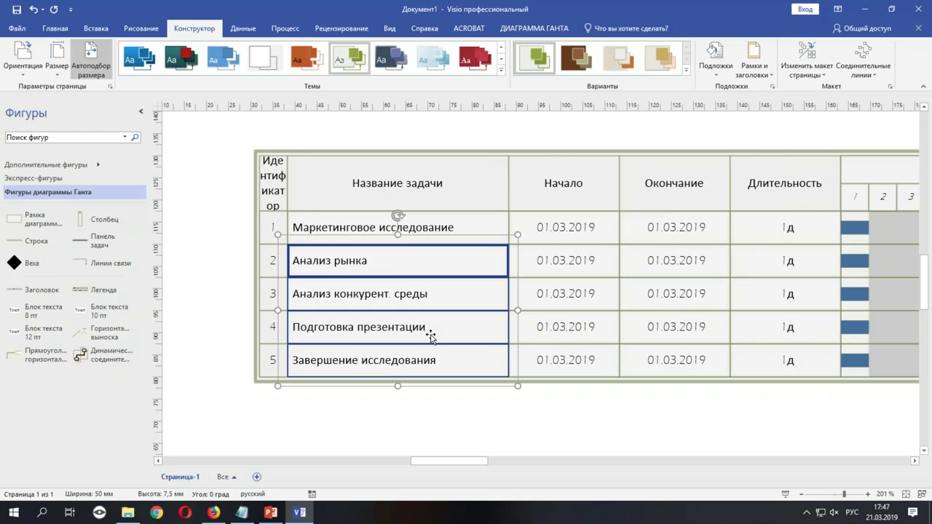
left_click(558, 26)
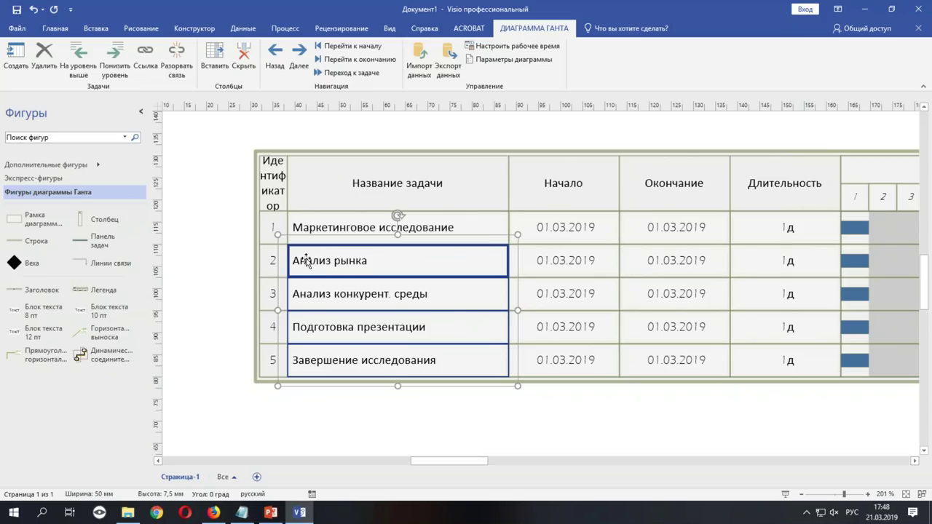
left_click(109, 53)
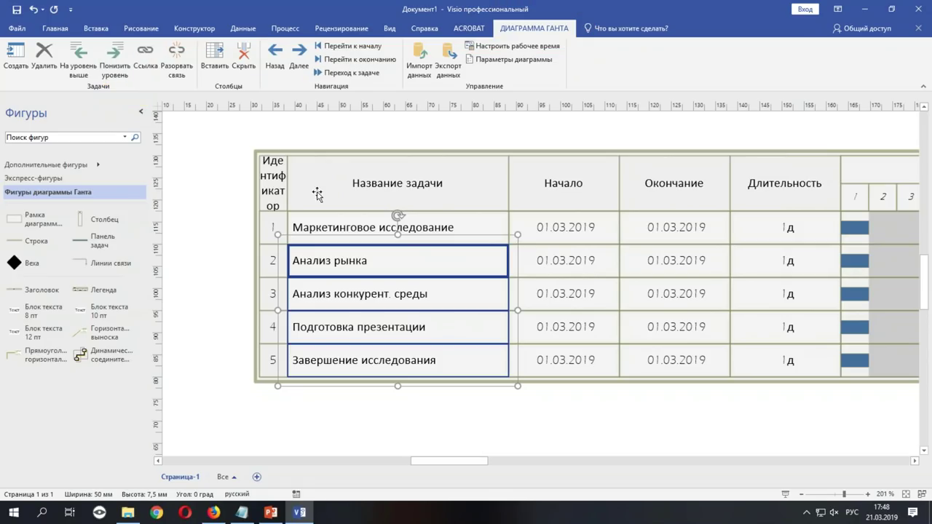
Step: Check the timeline, then undo the demotion of tasks 2 to 5 and the renaming of the fourth and fifth tasks
scroll(418, 371, "right", 10)
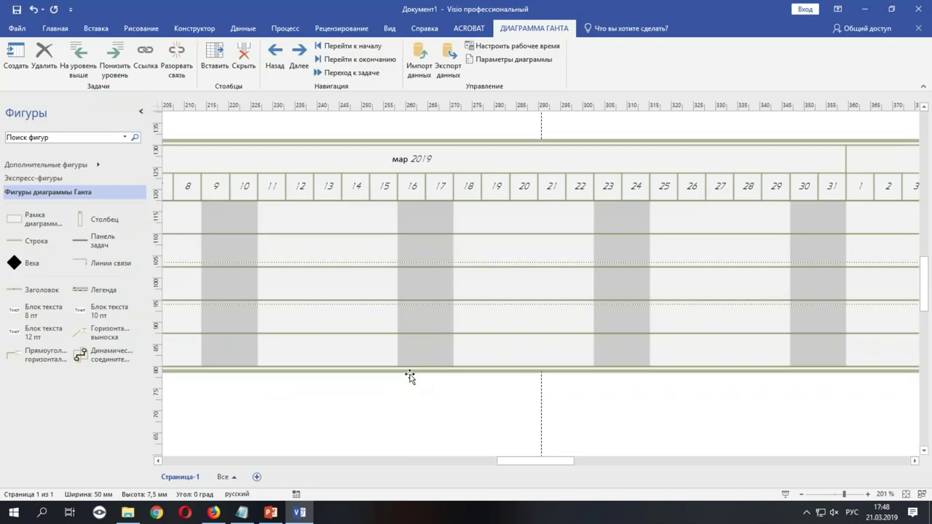
scroll(484, 462, "left", 1)
left_click_drag(510, 461, 171, 459)
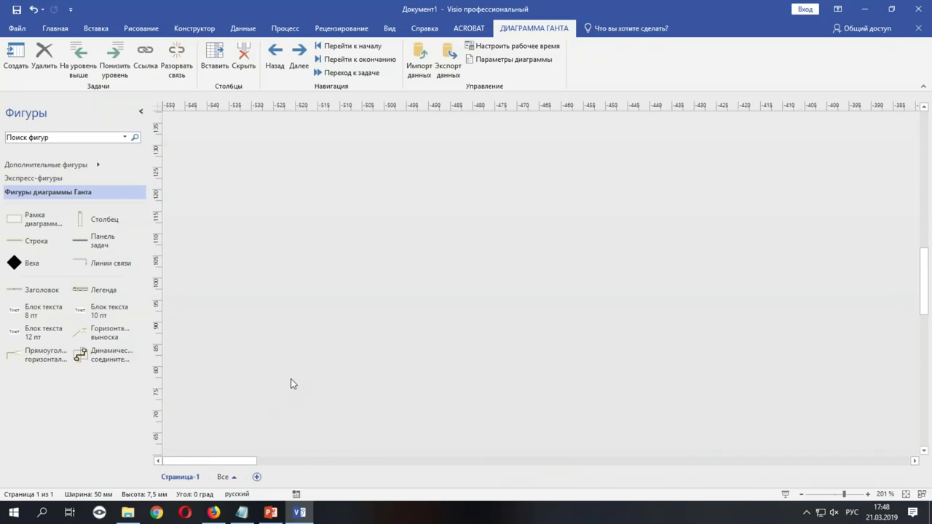
scroll(290, 378, "down", 5)
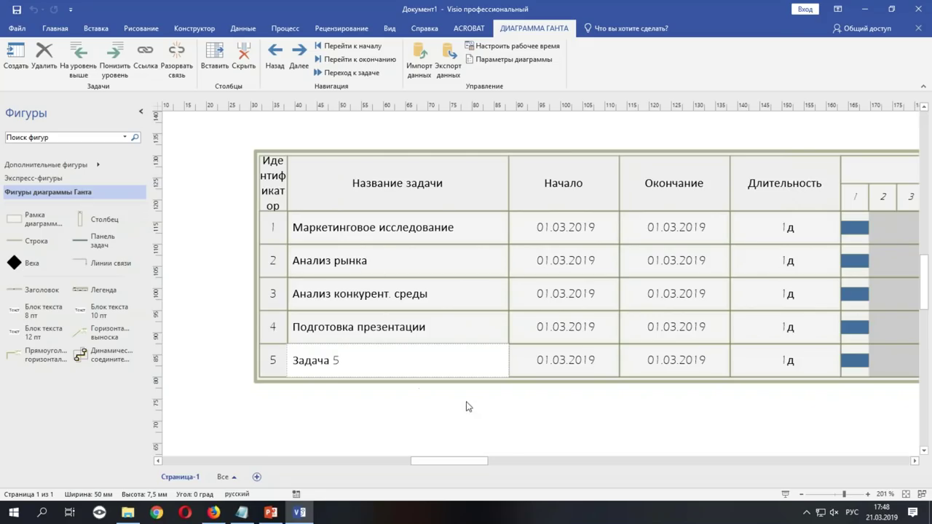
left_click(411, 301)
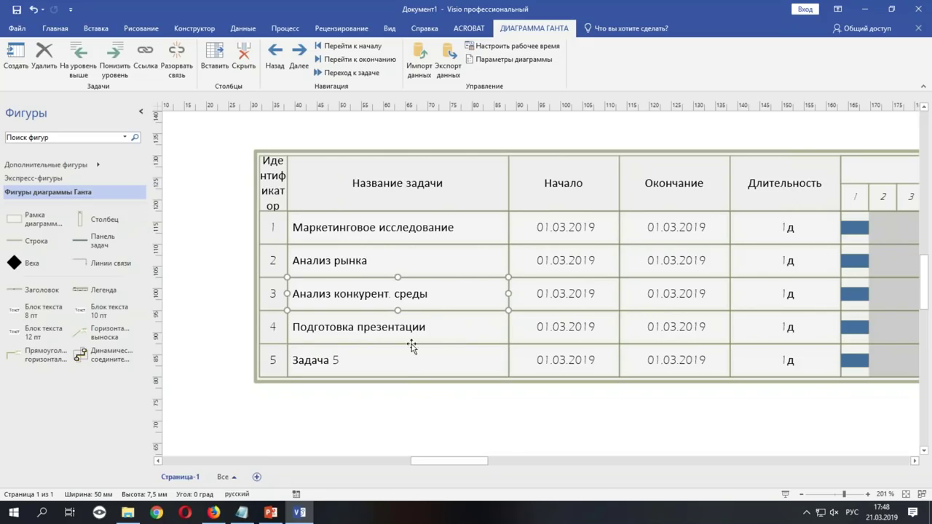
double_click(412, 336)
type("Задача 4")
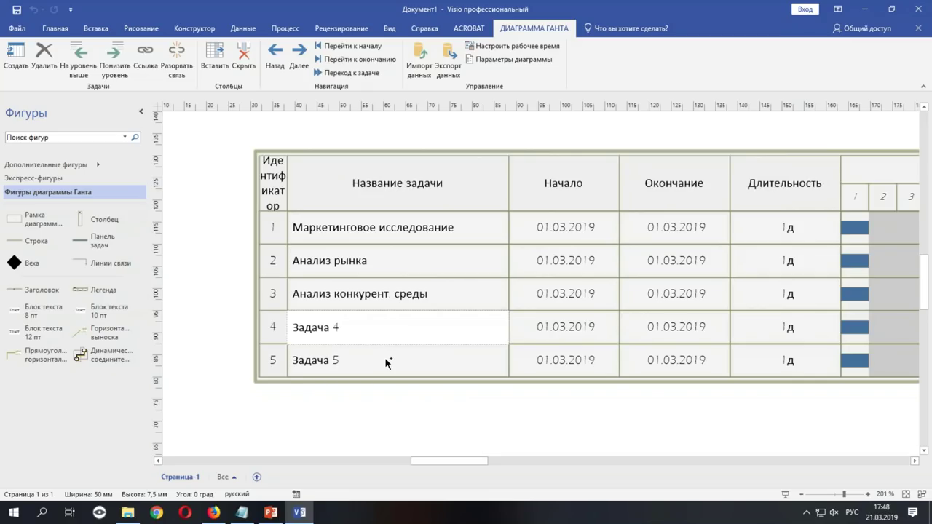
left_click(385, 360)
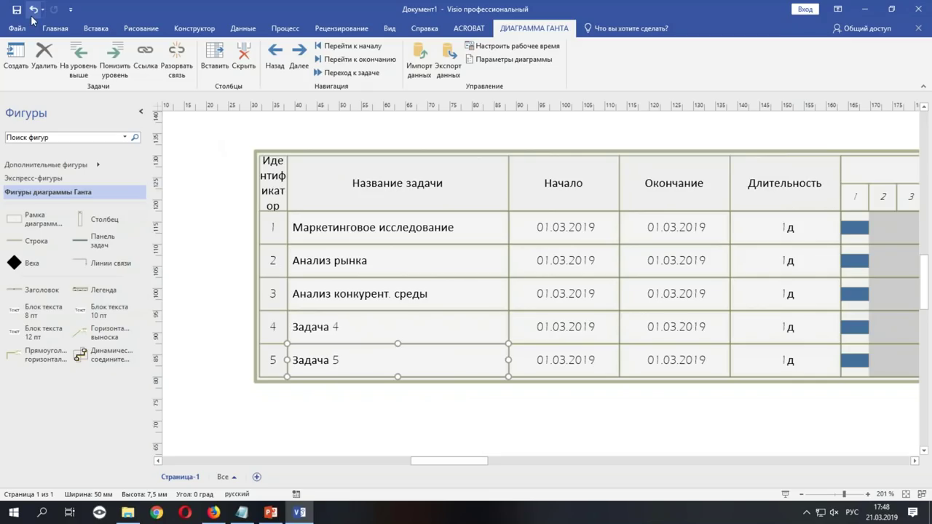
Step: Rename the fourth task as "Подготовка презентации" and the fifth task as "Завершение задачи"
left_click(370, 334)
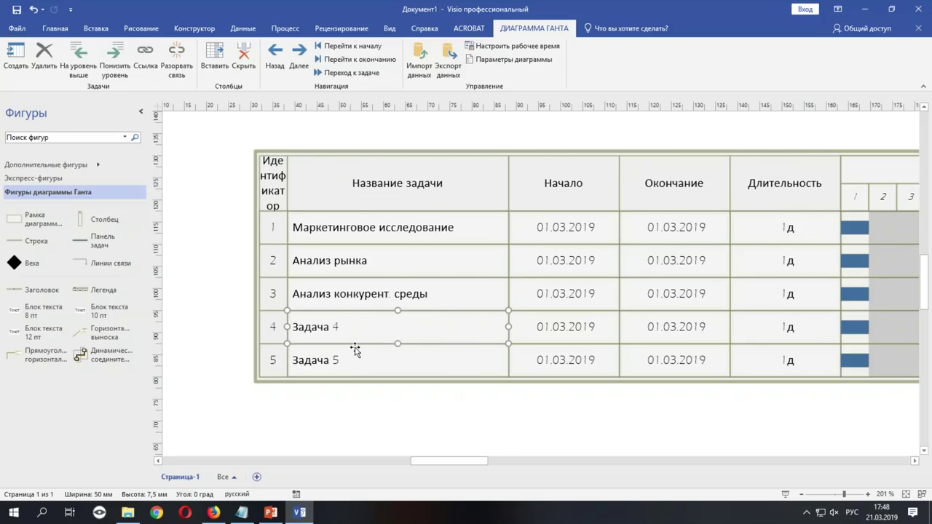
type("Подгот")
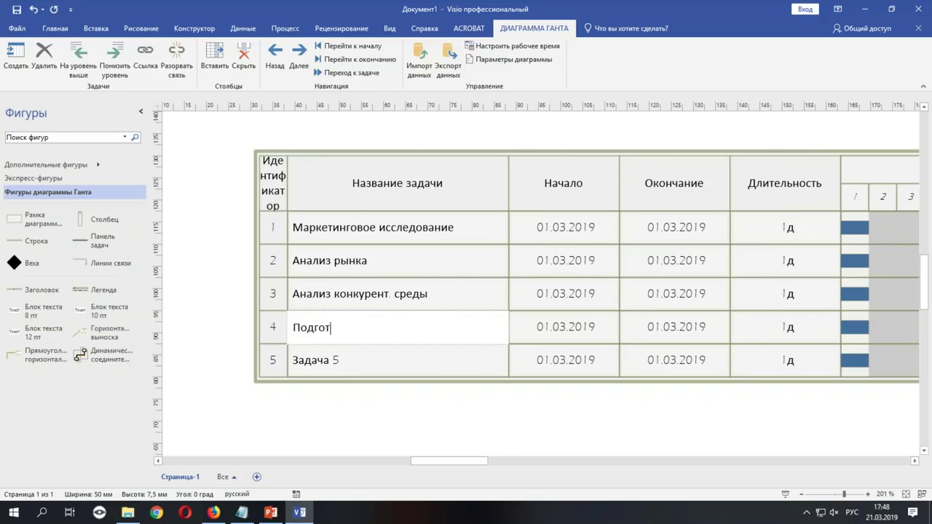
type("овка презентации")
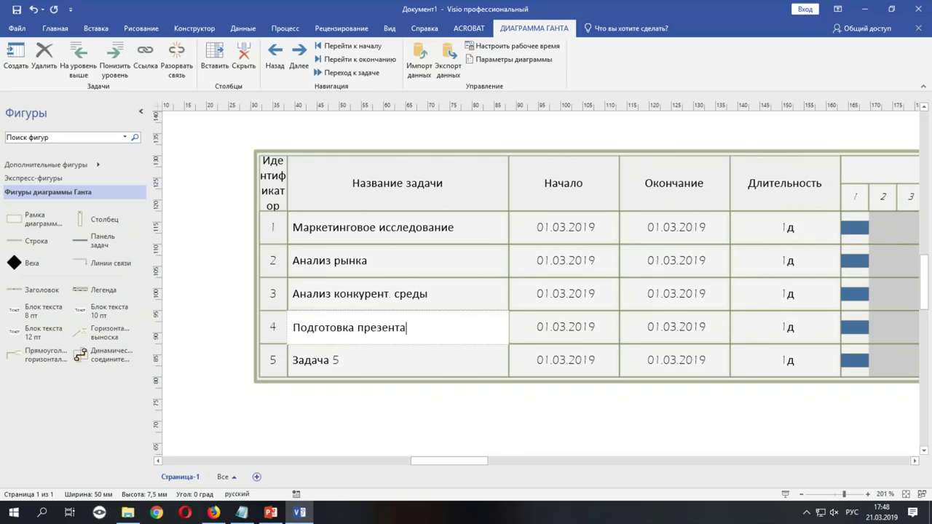
left_click(321, 363)
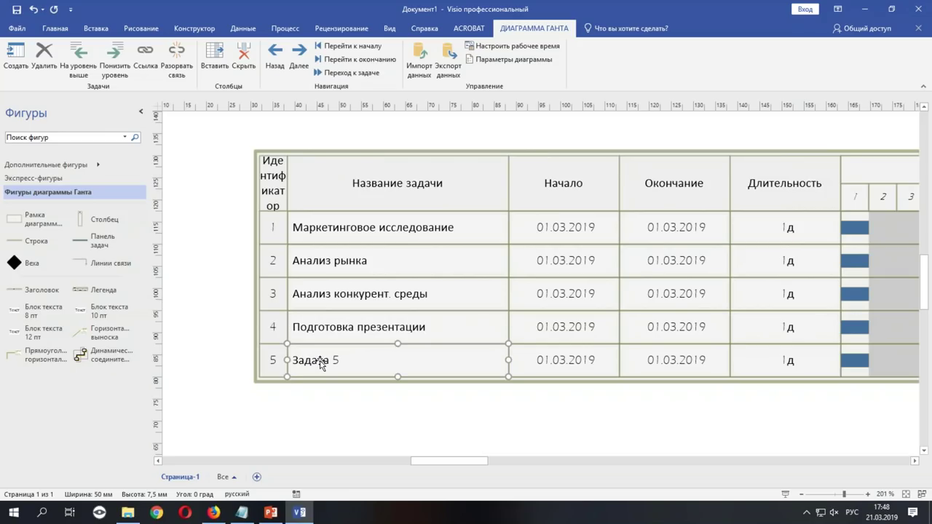
type("Заве")
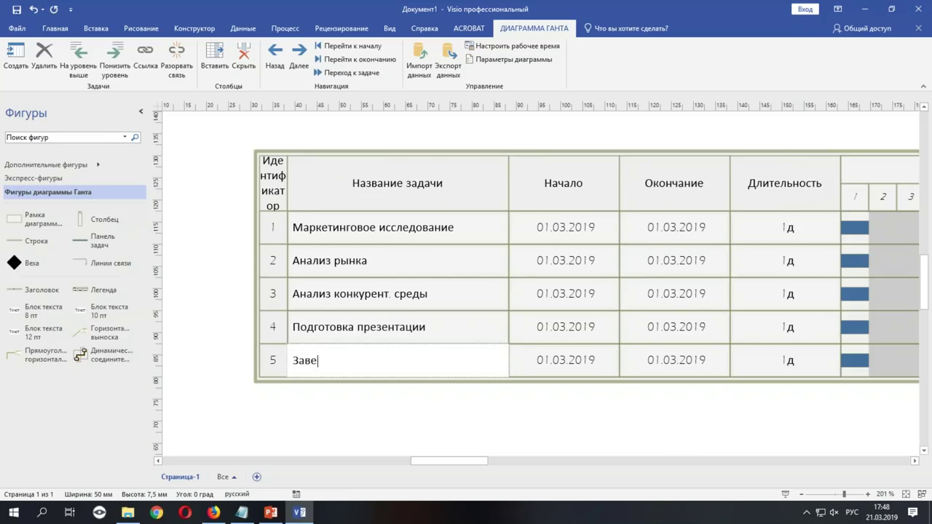
type("ршение задачи")
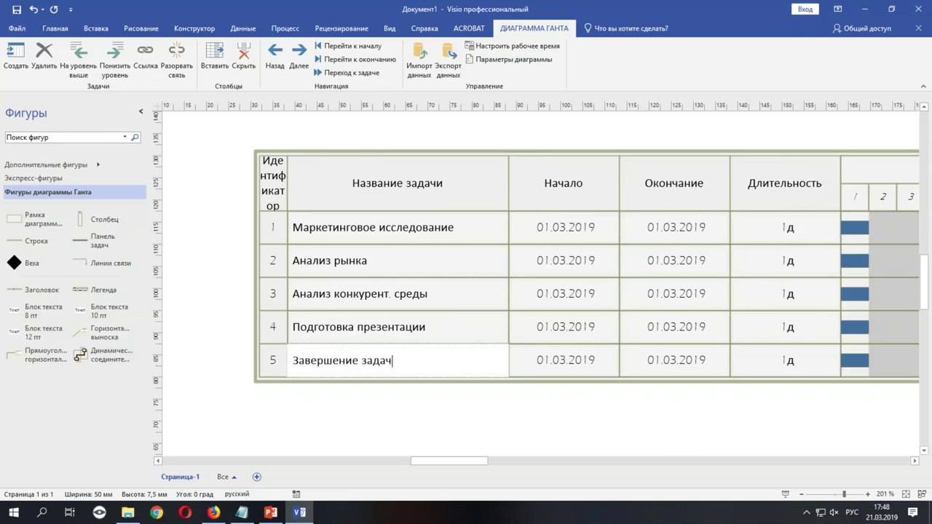
Step: Demote tasks 2 to 5 together one level, making them subtasks of "Маркетинговое исследование"
left_click(309, 260)
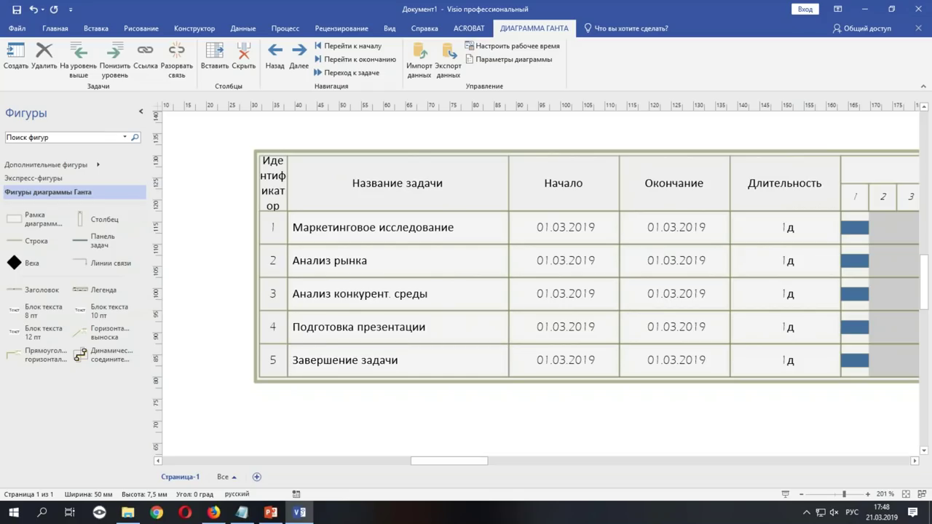
left_click(356, 300, "shift")
left_click(357, 332, "shift")
left_click(357, 364, "shift")
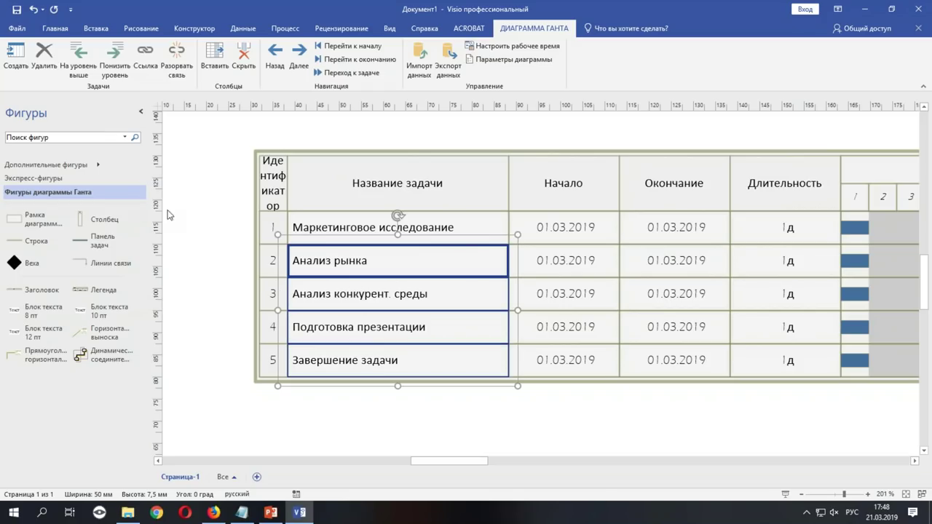
left_click(108, 55)
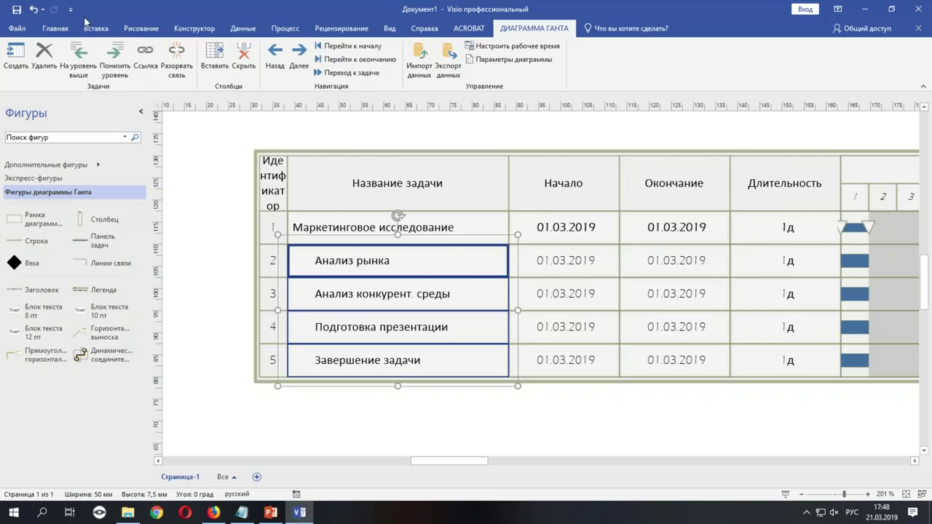
left_click(477, 231)
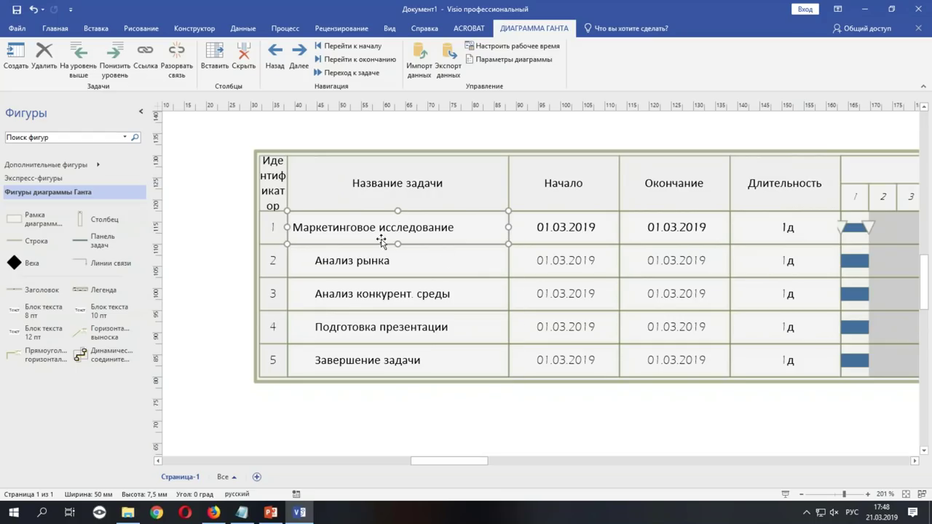
left_click(357, 265)
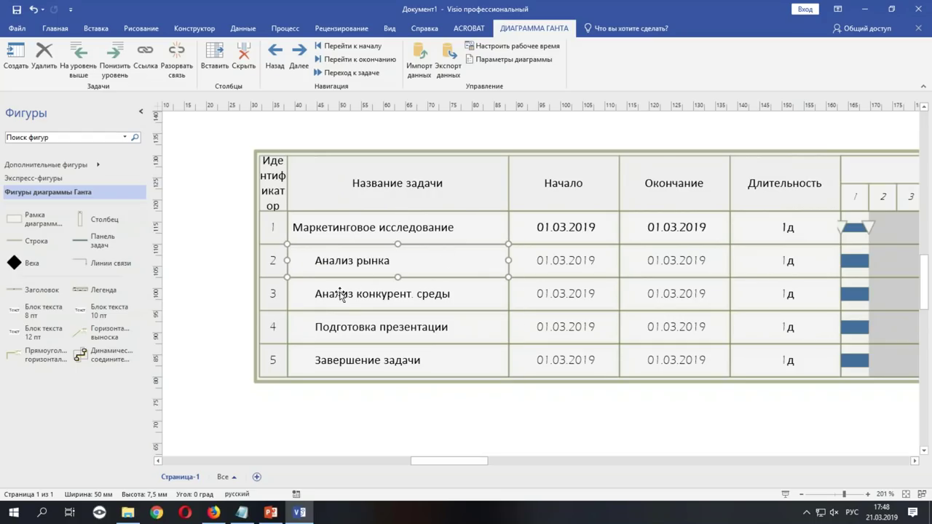
mouse_move(284, 259)
left_mouse_down()
mouse_move(313, 259)
mouse_move(309, 268)
left_mouse_up()
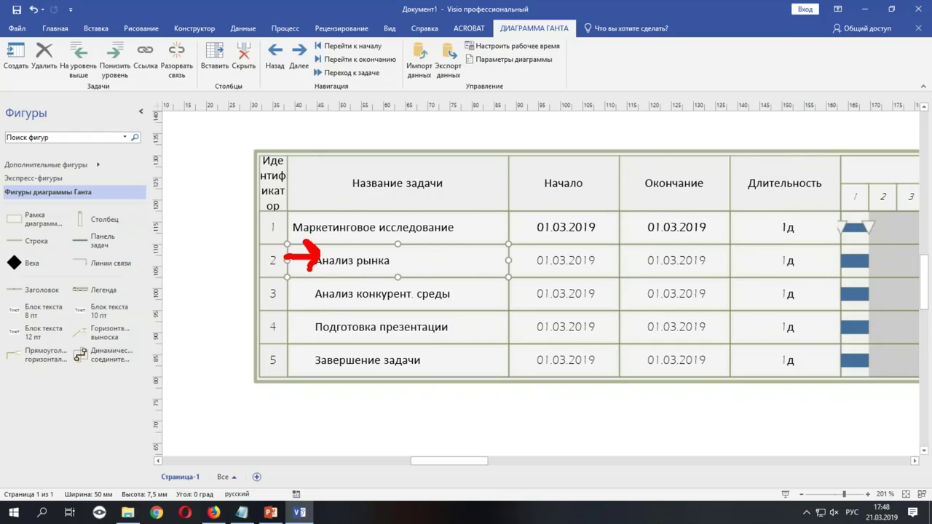
mouse_move(115, 88)
left_mouse_down()
mouse_move(121, 82)
mouse_move(83, 87)
mouse_move(113, 119)
left_mouse_up()
mouse_move(270, 297)
left_mouse_down()
mouse_move(315, 293)
mouse_move(298, 312)
left_mouse_up()
left_click_drag(277, 337, 311, 332)
mouse_move(290, 312)
left_mouse_down()
mouse_move(312, 329)
mouse_move(298, 347)
mouse_move(319, 365)
left_mouse_up()
mouse_move(306, 344)
left_mouse_down()
mouse_move(321, 366)
mouse_move(311, 390)
left_mouse_up()
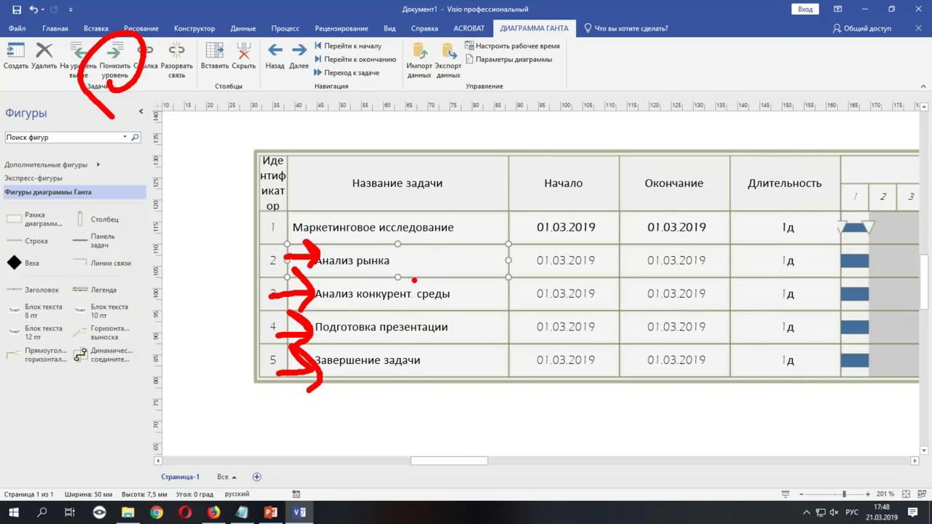
key("Escape")
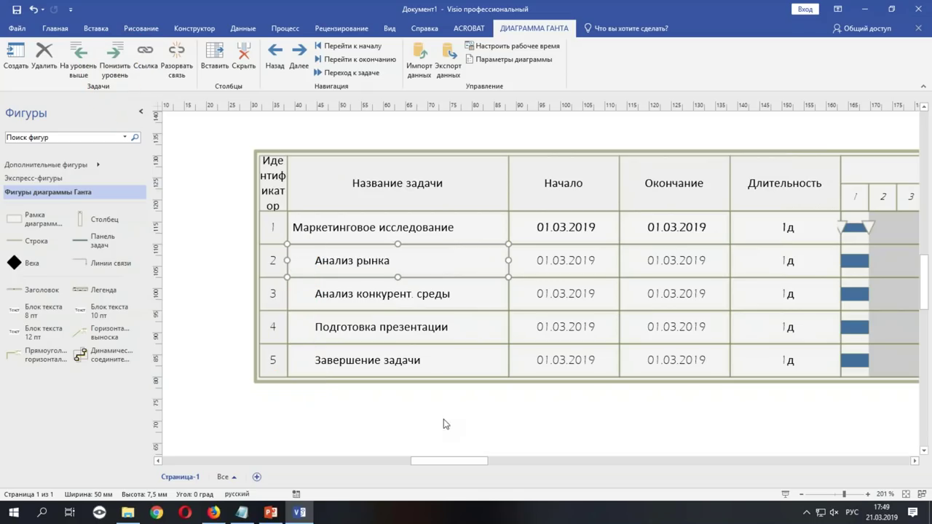
left_click(393, 227)
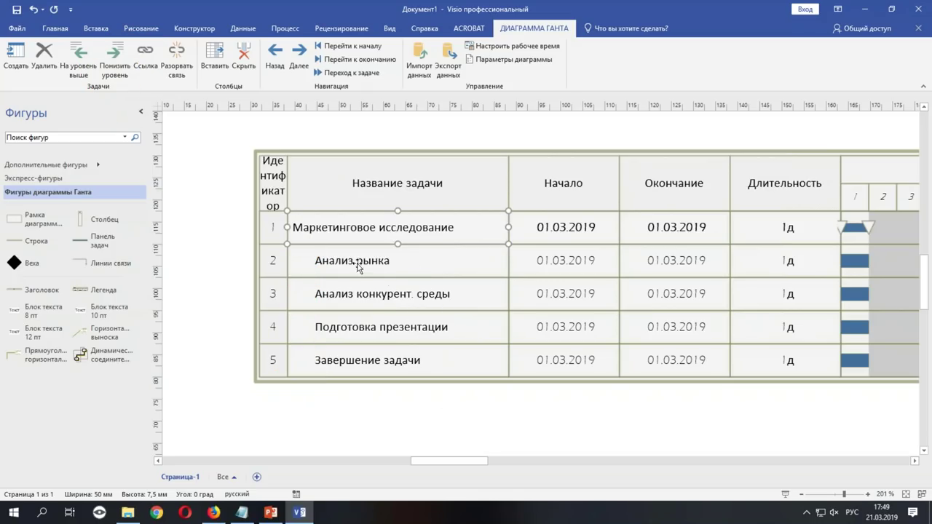
left_click(394, 300)
left_click(410, 362)
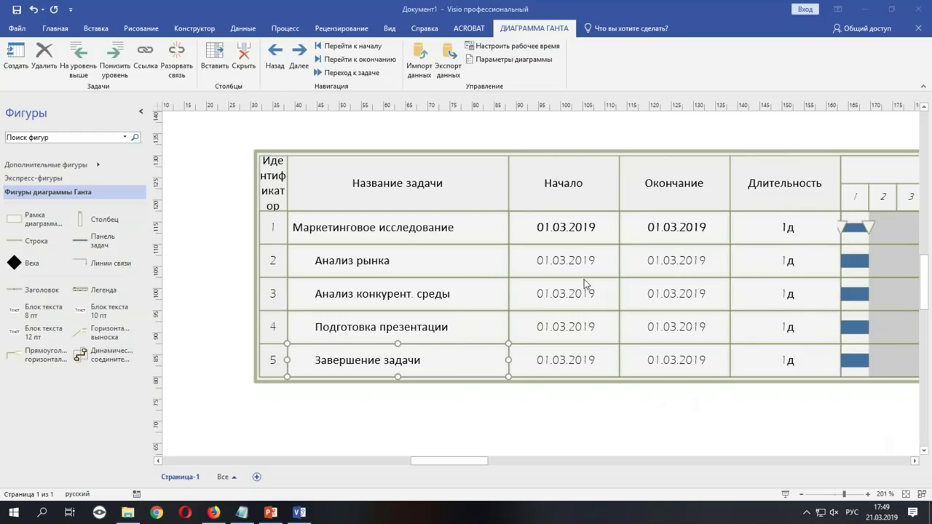
left_click(556, 235)
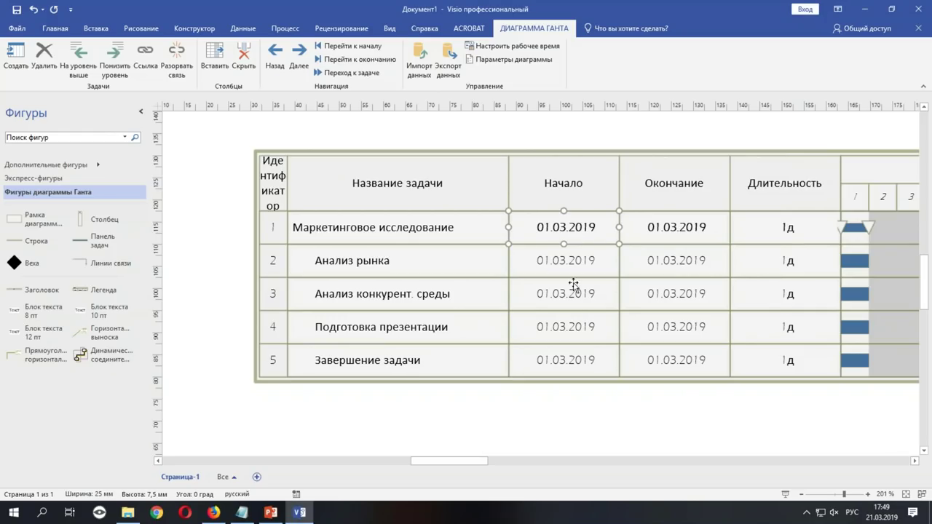
left_click_drag(481, 457, 471, 463)
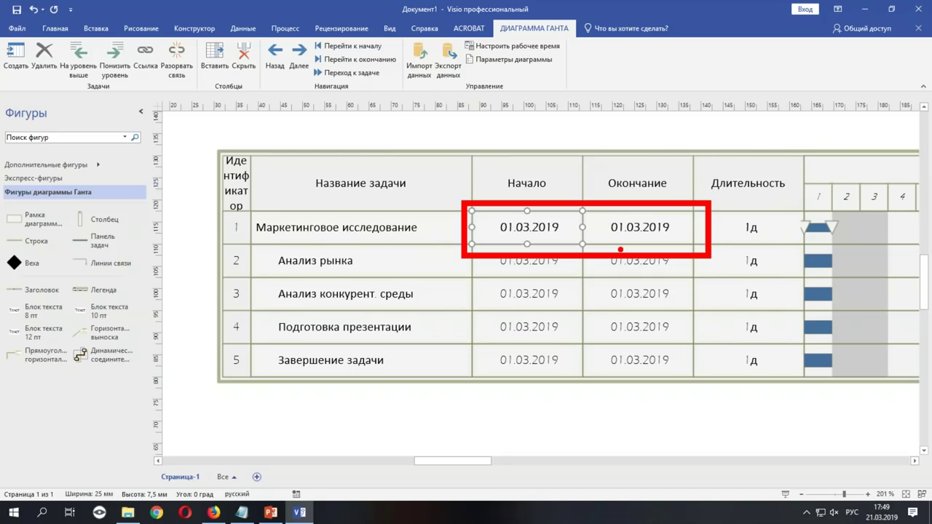
mouse_move(675, 350)
left_mouse_down()
mouse_move(572, 280)
mouse_move(538, 287)
left_mouse_up()
left_click_drag(568, 247, 624, 293)
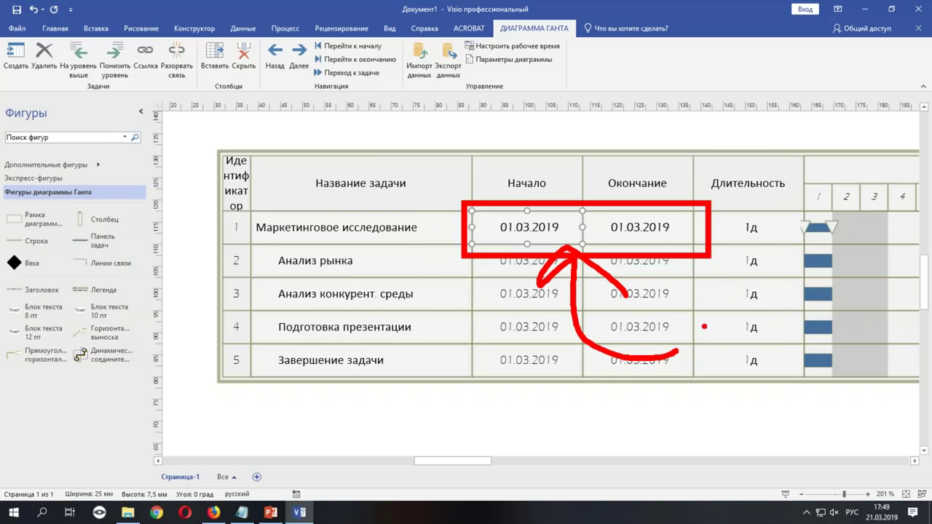
key("Escape")
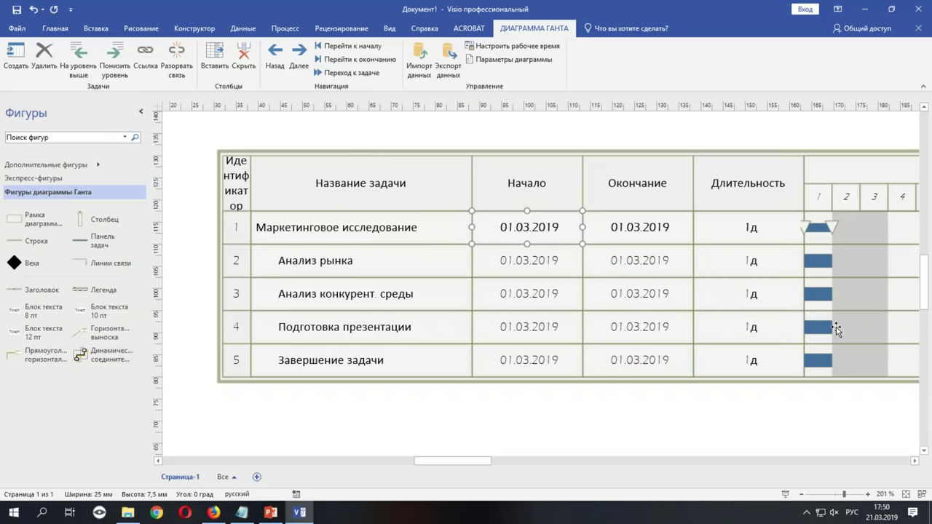
key("ctrl+2")
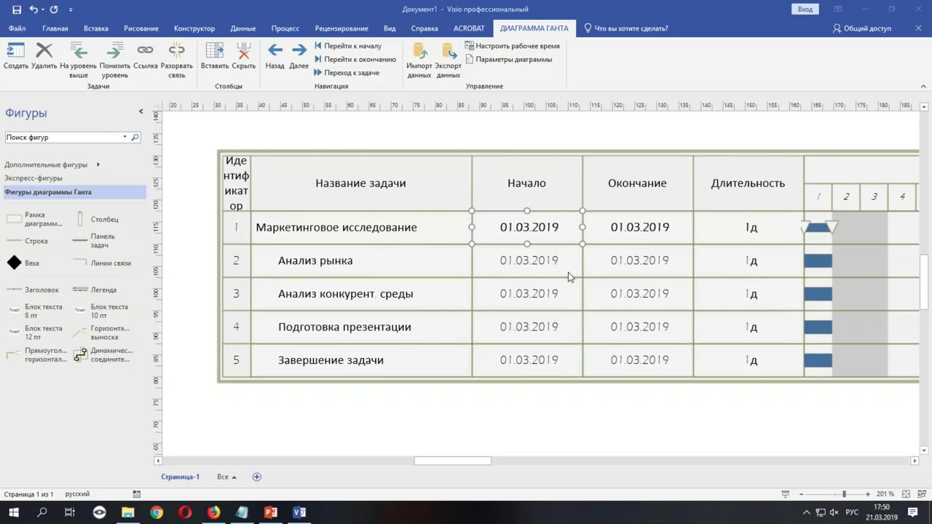
Step: Set the duration of the "Анализ рынка" subtask to 5 days
left_click(510, 268)
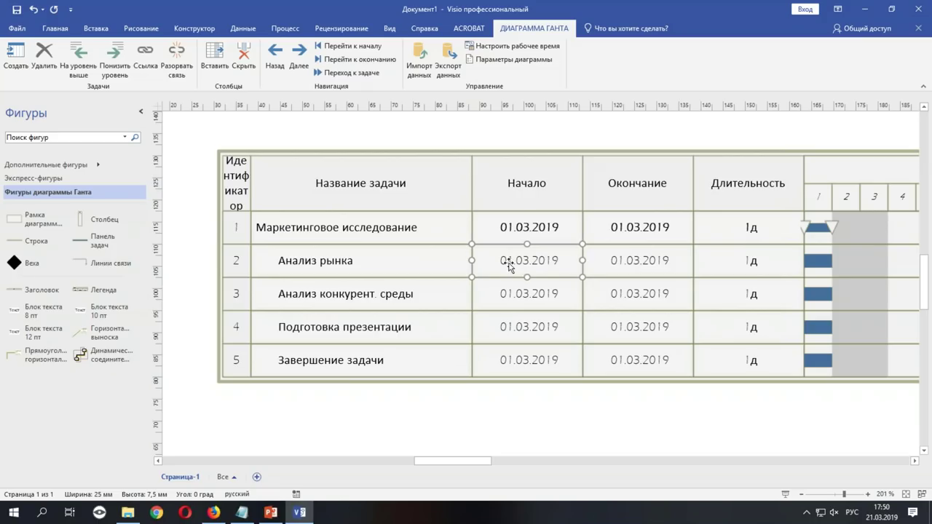
double_click(754, 264)
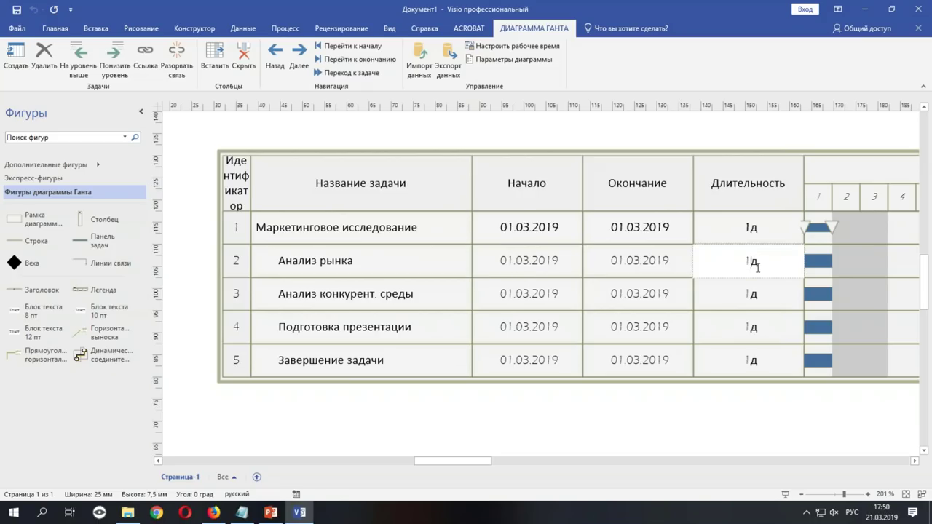
double_click(747, 260)
left_click_drag(744, 260, 750, 261)
type("5")
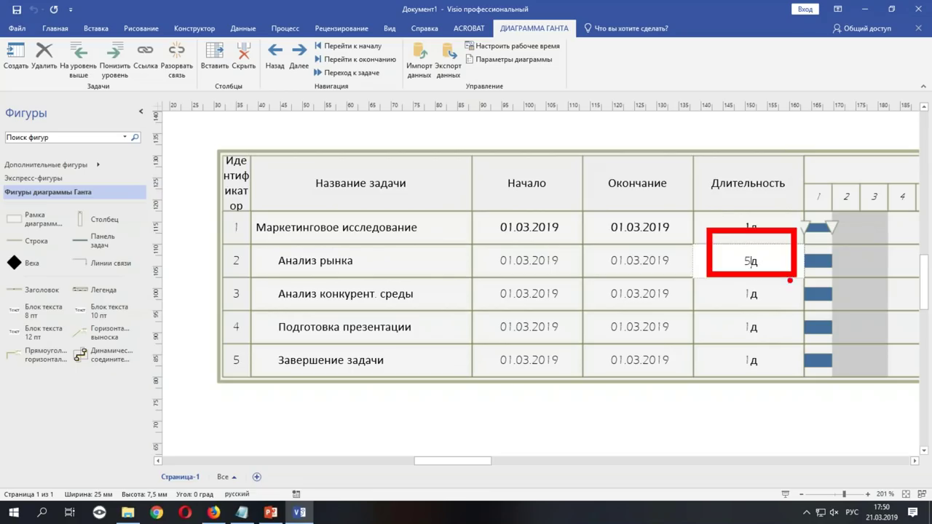
left_click(568, 305)
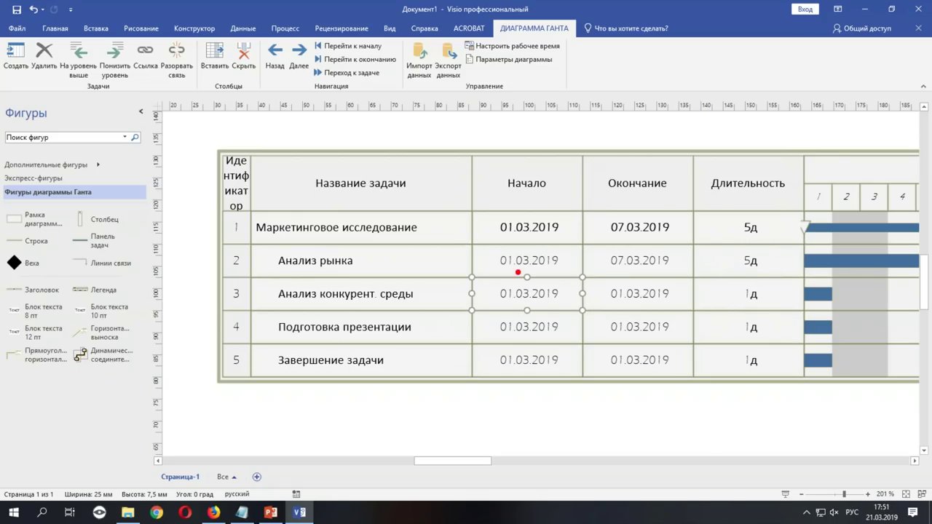
Step: Review the Gantt chart's duration and timescale options, and the working days and working hours settings
mouse_move(467, 235)
left_mouse_down()
mouse_move(708, 276)
mouse_move(811, 280)
left_mouse_up()
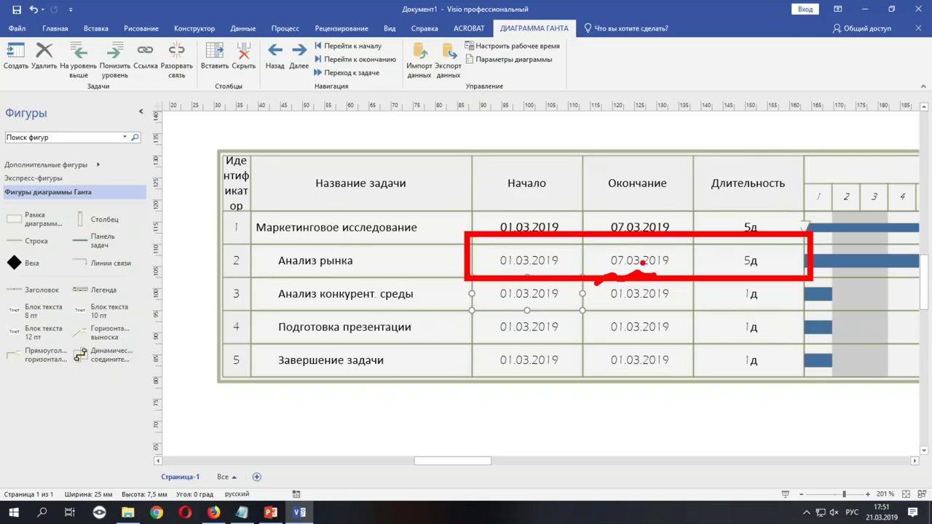
key("Escape")
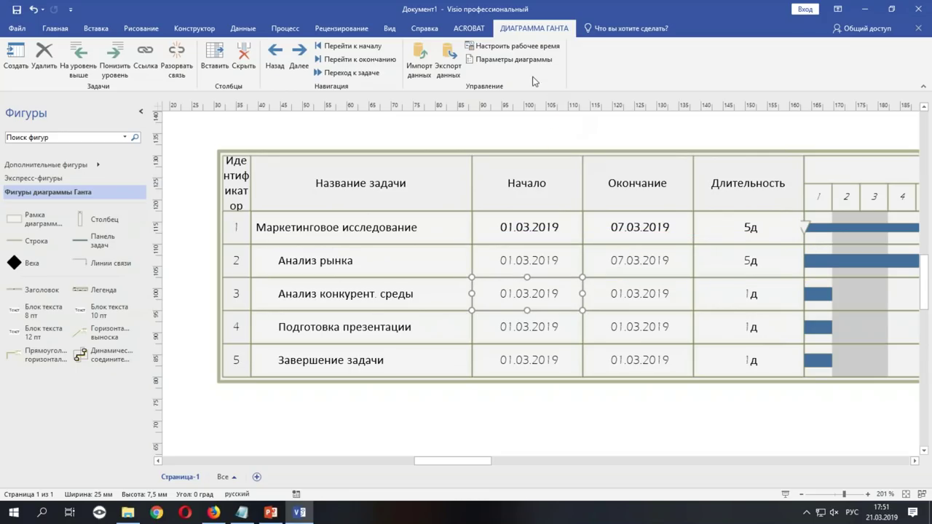
left_click(518, 61)
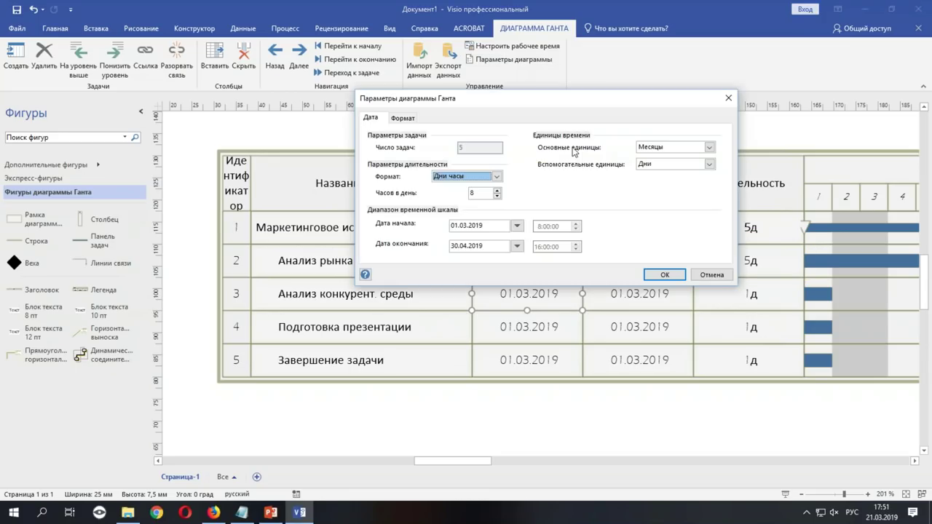
left_click(481, 193)
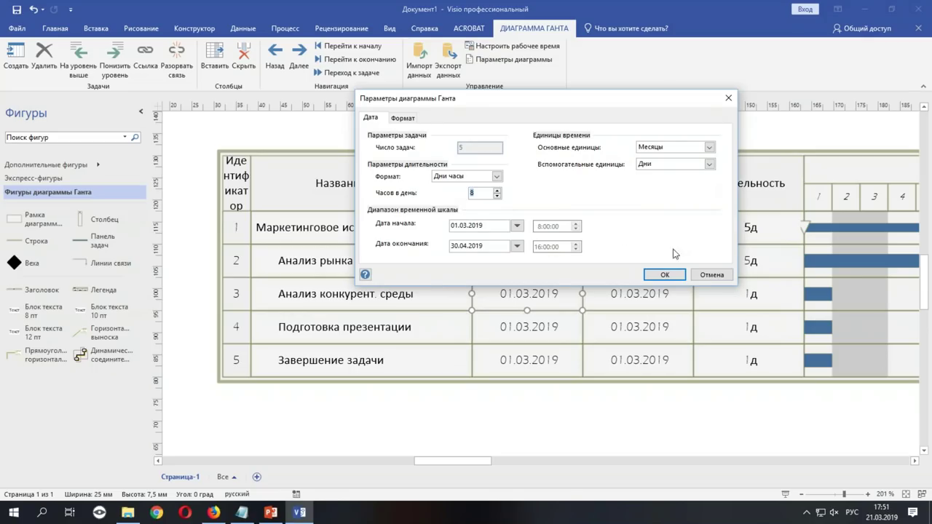
left_click(711, 275)
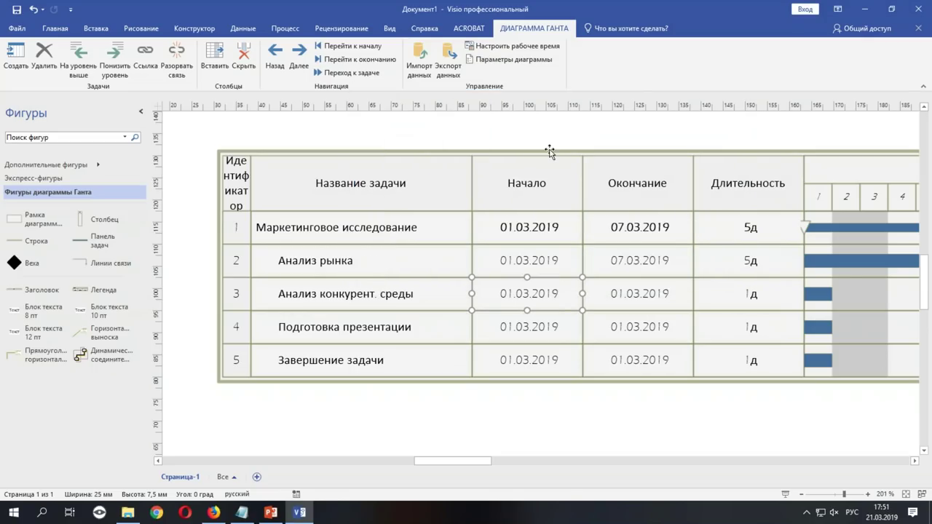
left_click(513, 48)
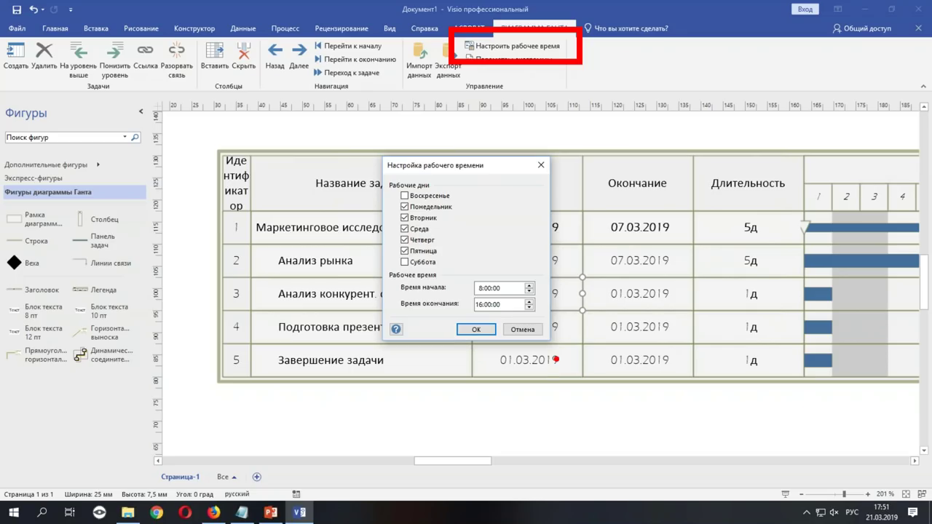
left_click(524, 332)
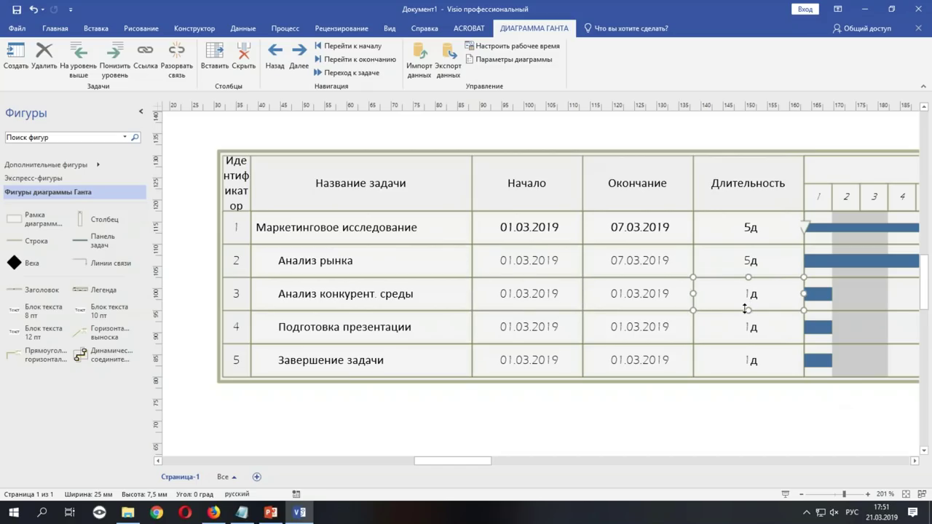
Step: Set the duration of the "Анализ конкурент. среды" subtask to 3 days
double_click(753, 294)
double_click(750, 295)
type("3")
left_click(650, 327)
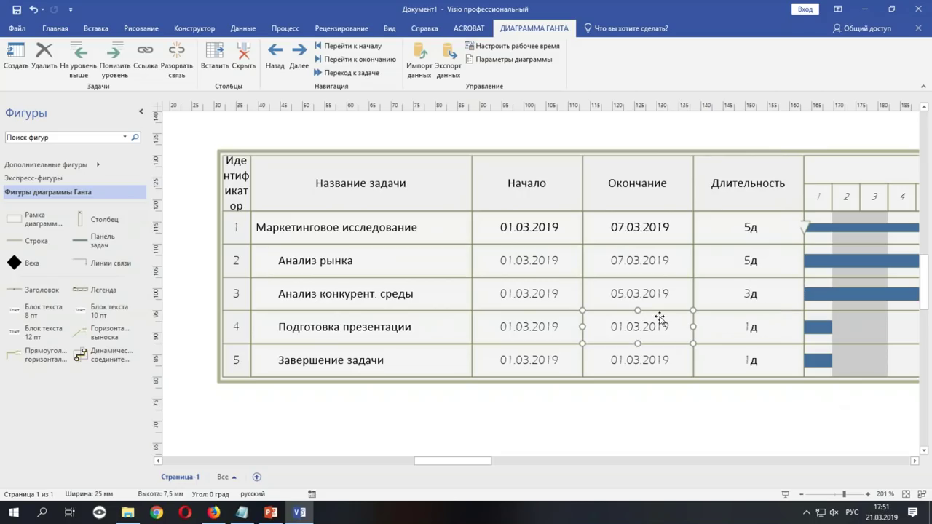
Step: Set the start date of the "Анализ конкурент. среды" subtask to 08.03.2019
left_click(510, 297)
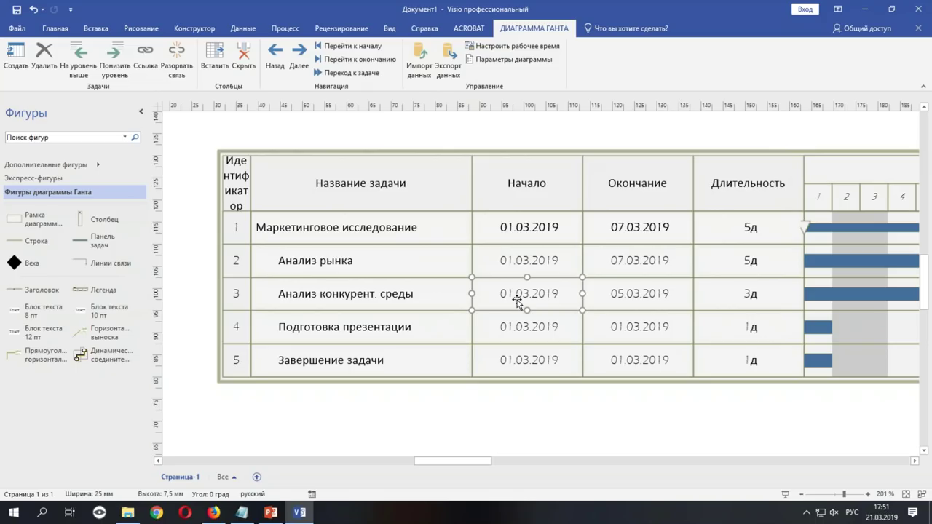
left_click(514, 294)
key("BackSpace")
type("8")
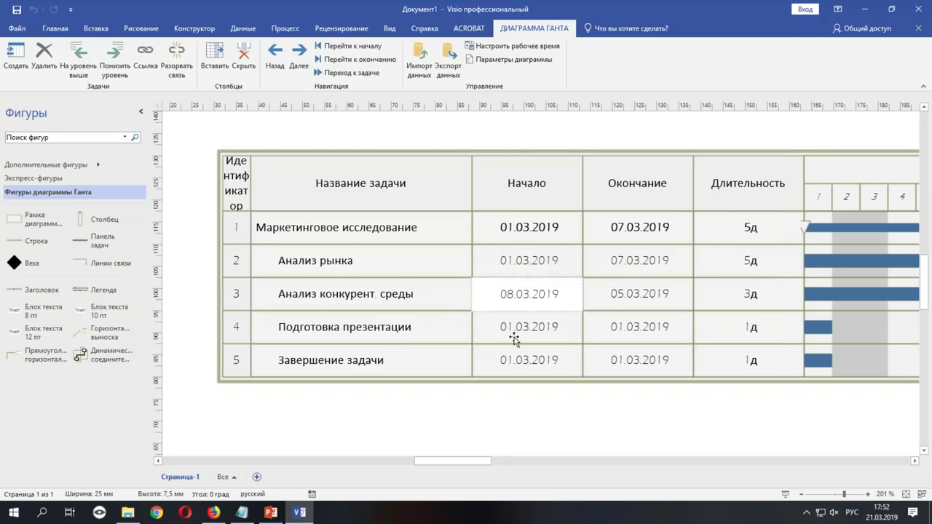
left_click(548, 329)
left_click(532, 294)
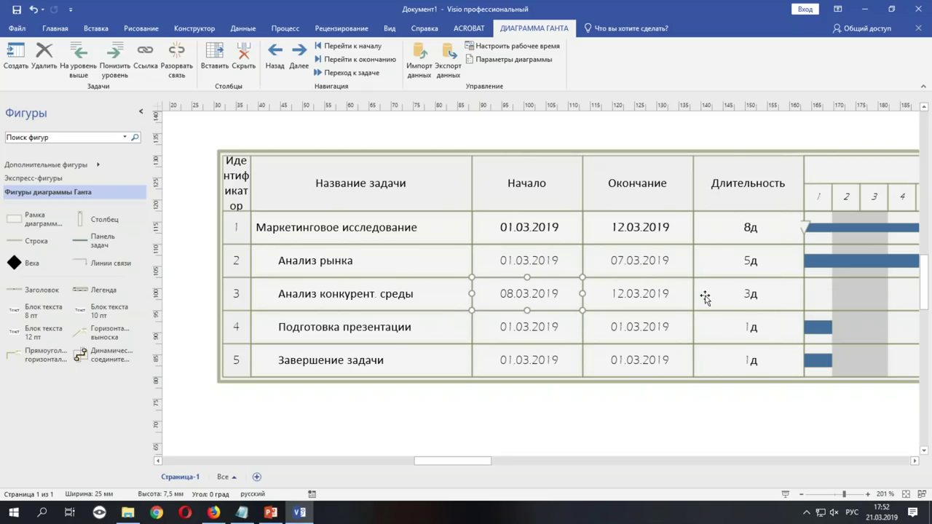
Step: Set the duration of the "Подготовка презентации" subtask to 5 days
left_click(523, 334)
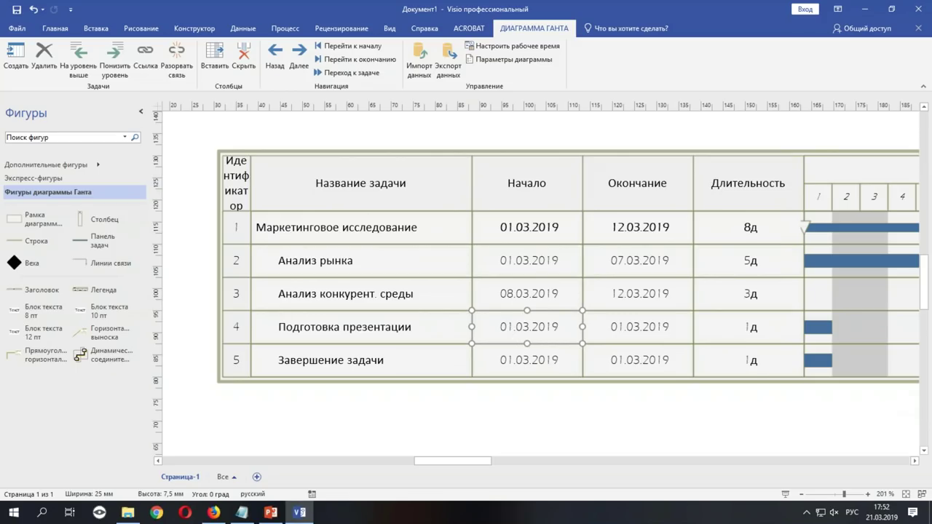
left_click(755, 330)
left_click(755, 325)
left_click(754, 325)
left_click_drag(750, 328, 738, 327)
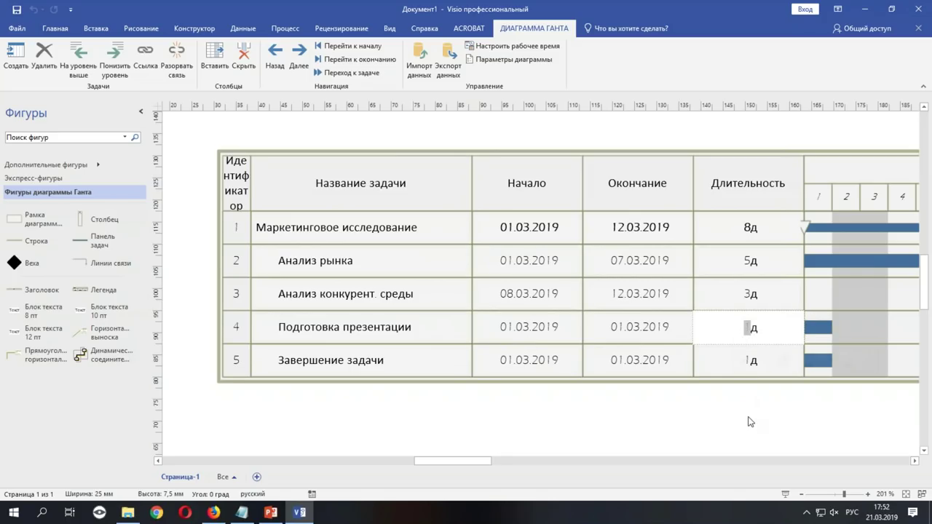
type("5")
left_click(520, 357)
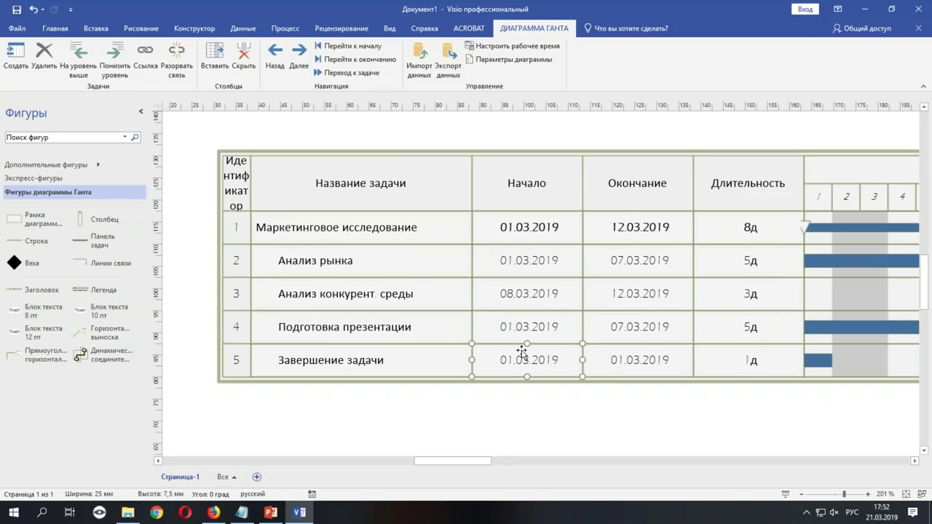
Step: Set the start date of the "Подготовка презентации" subtask to 13.03.2019
left_click(513, 328)
left_click(513, 327)
left_click_drag(509, 328, 500, 327)
type("13")
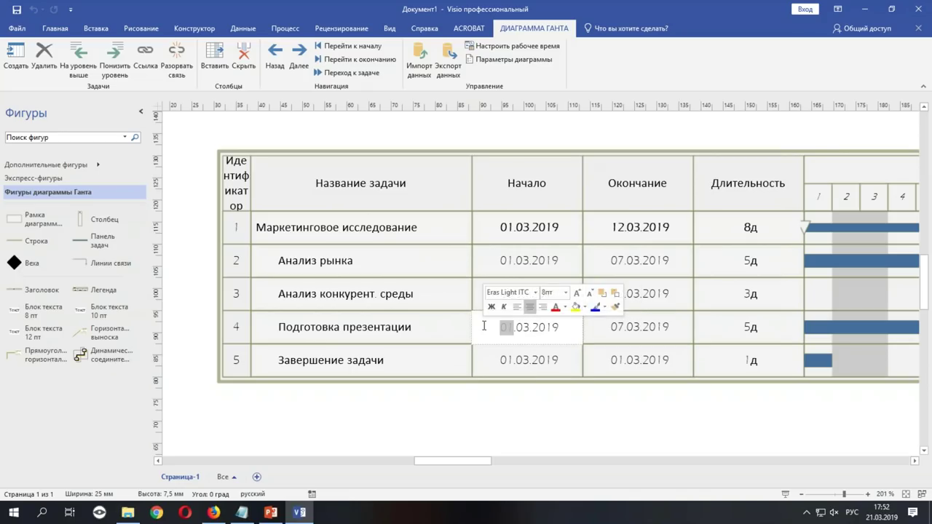
left_click(634, 367)
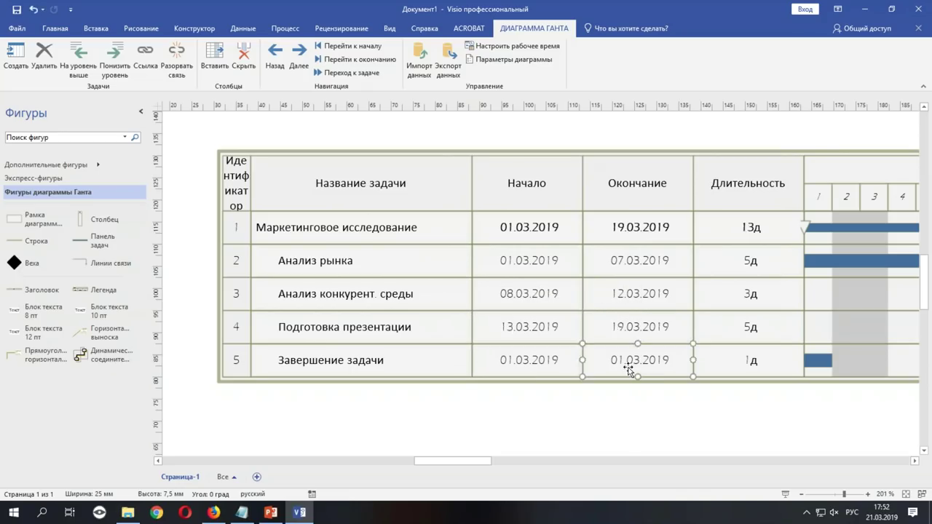
left_click(641, 329)
Step: Set the start date of the "Завершение задачи" subtask to 20.03.2019
left_click(525, 364)
double_click(508, 366)
double_click(514, 360)
type("20")
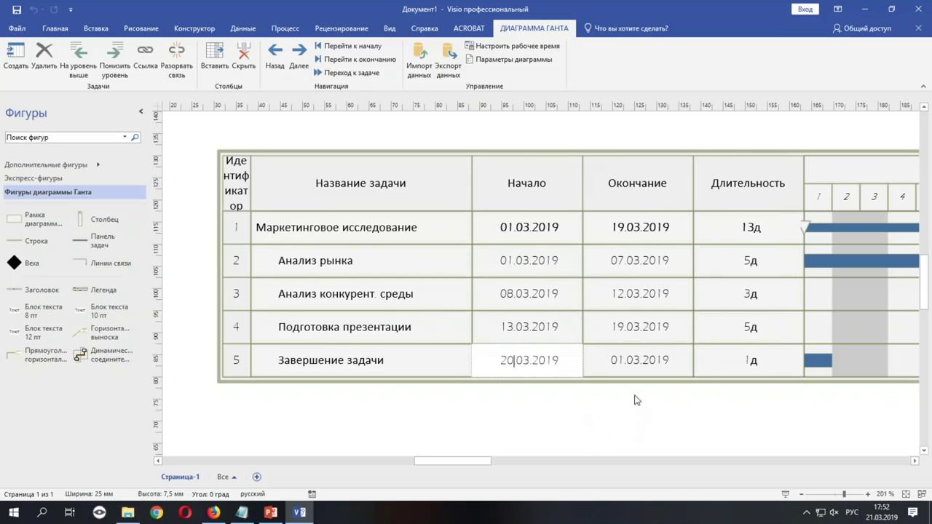
left_click(635, 358)
Step: Set the duration of the "Завершение задачи" subtask to 0 days to turn it into a milestone, and check it on the timeline
double_click(755, 362)
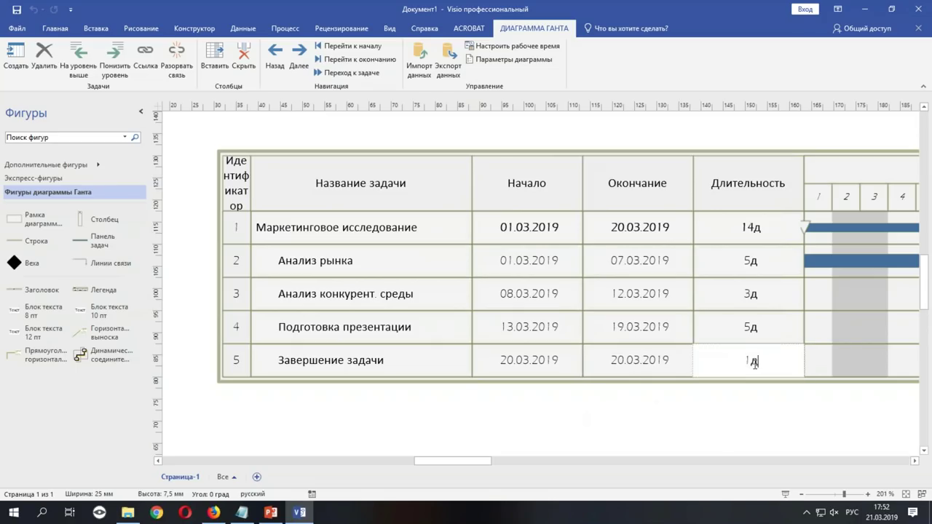
double_click(750, 361)
type("0")
left_click(732, 329)
left_click(741, 373)
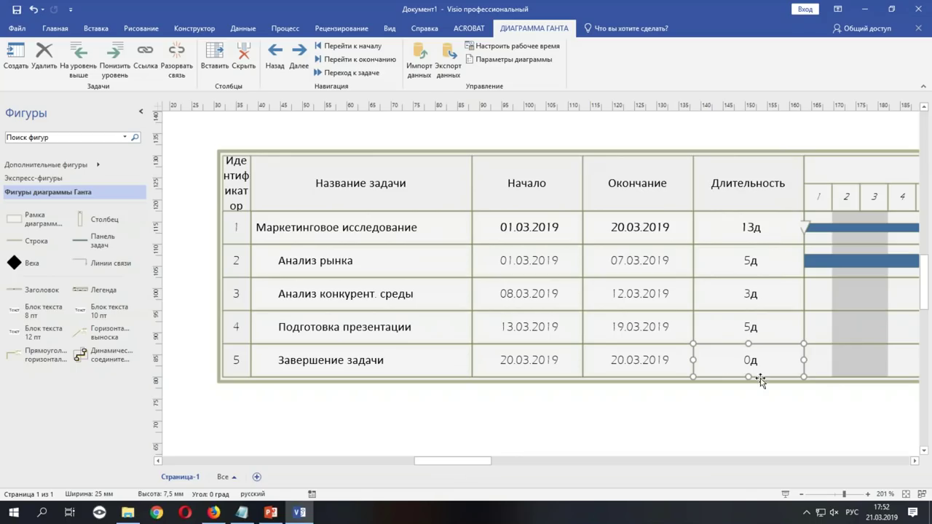
left_click_drag(467, 465, 521, 460)
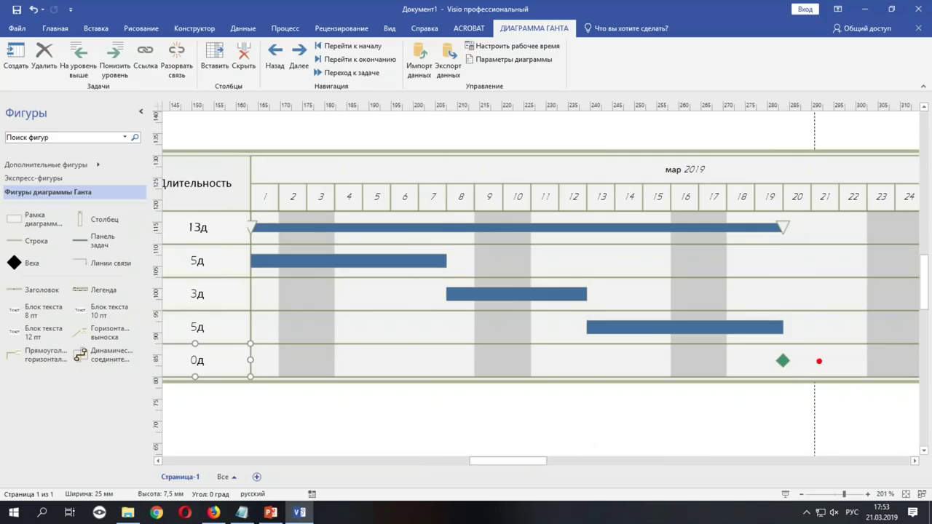
left_click_drag(766, 346, 812, 401)
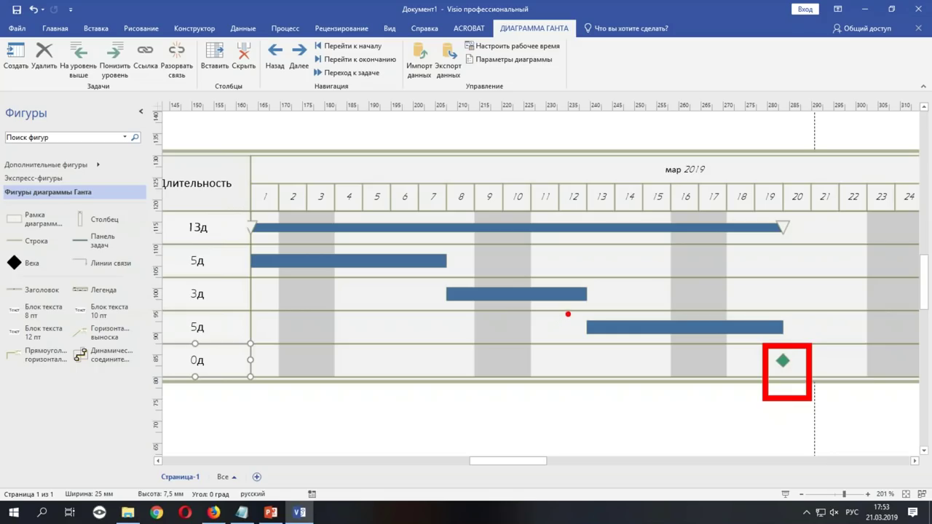
key("Escape")
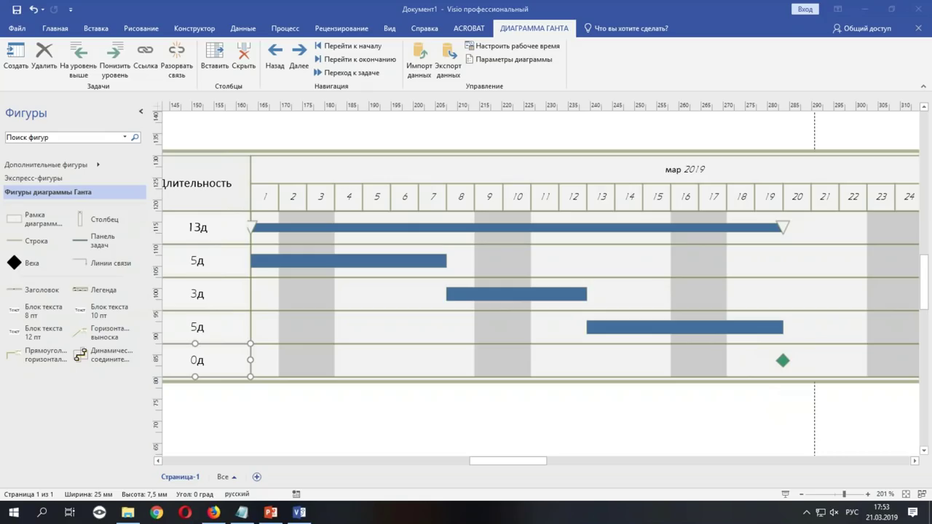
left_click(467, 461)
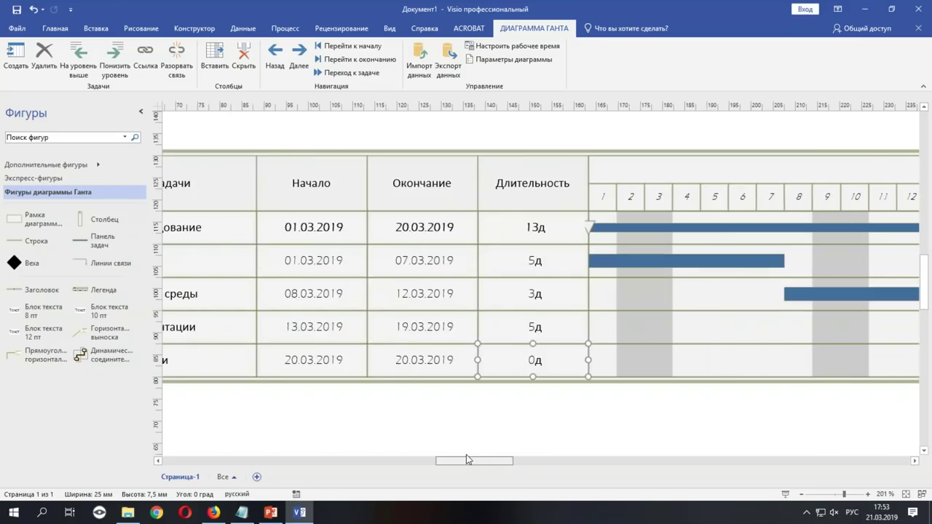
left_click_drag(449, 459, 465, 461)
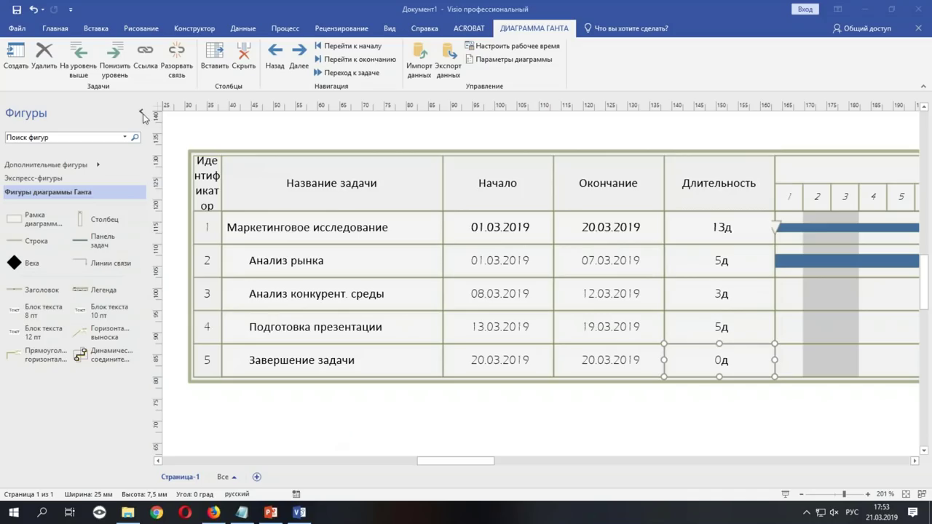
Step: Undock the Shapes window onto the drawing area and hide it
left_click_drag(140, 111, 47, 109)
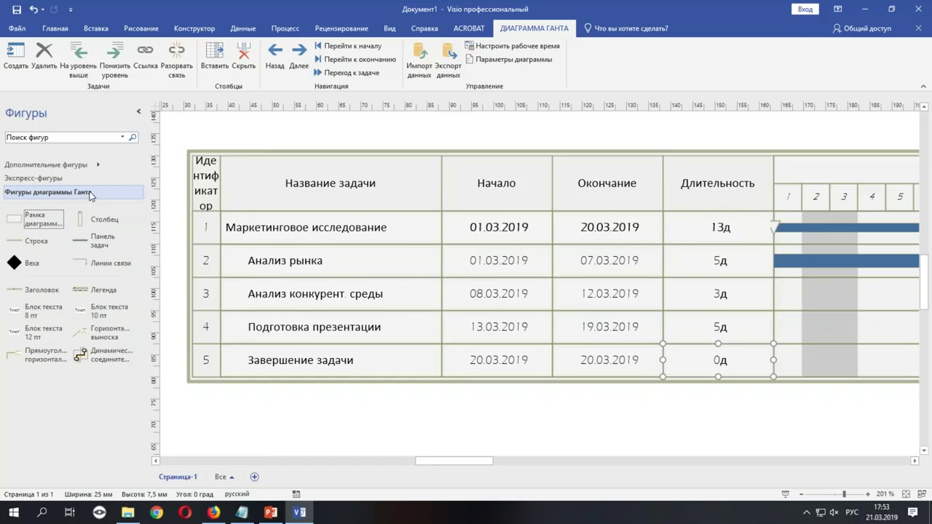
left_click_drag(122, 120, 271, 153)
right_click(271, 153)
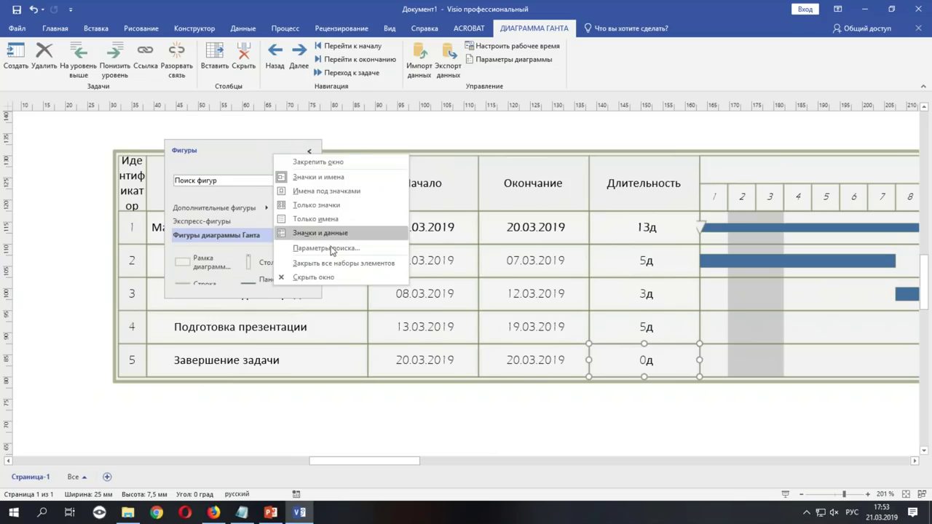
left_click(327, 281)
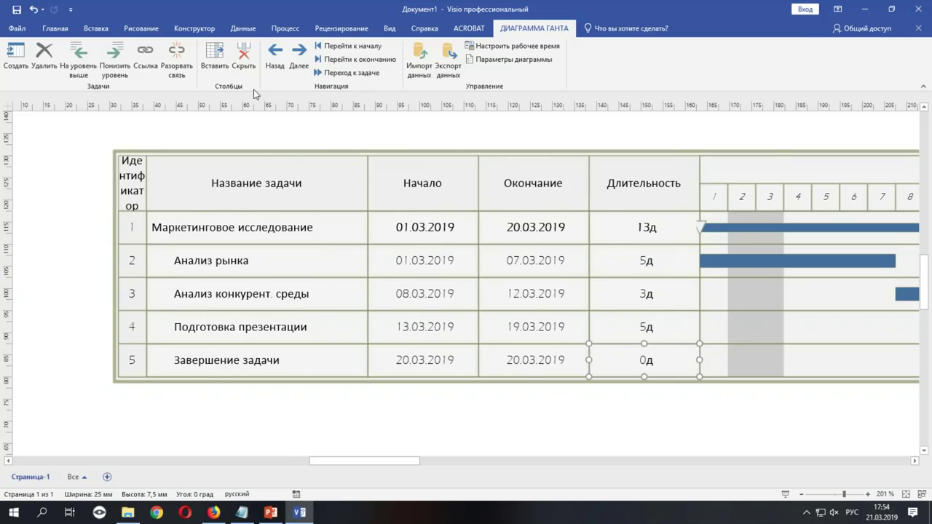
Step: Show the Shapes window again and dock it back beside the drawing area
left_click(391, 28)
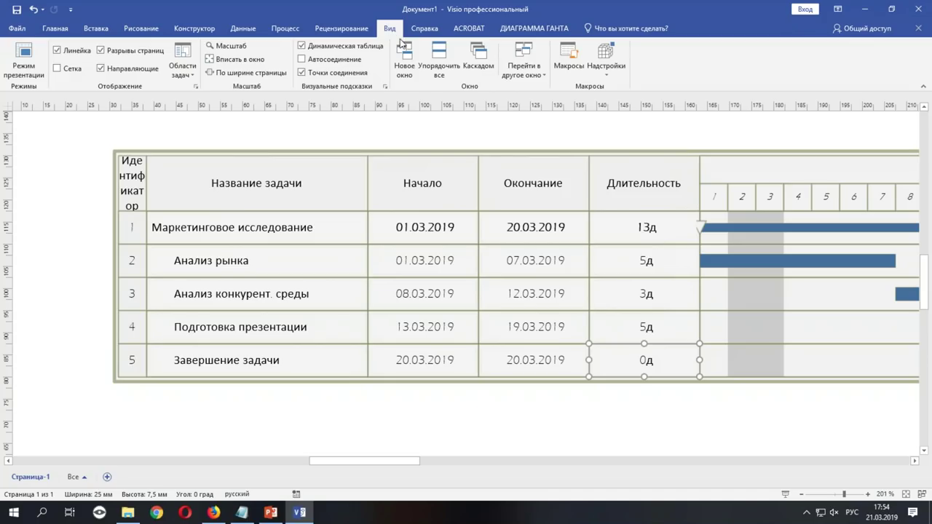
left_click(183, 72)
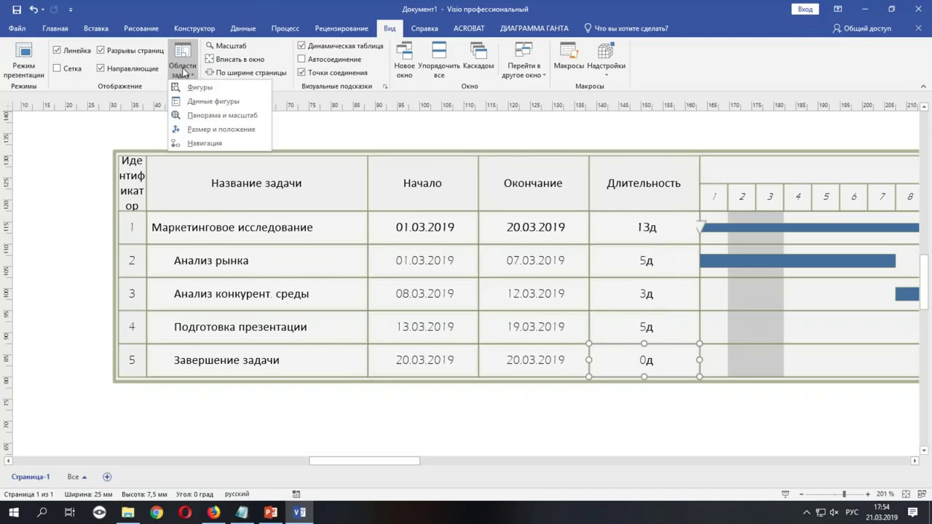
left_click(210, 88)
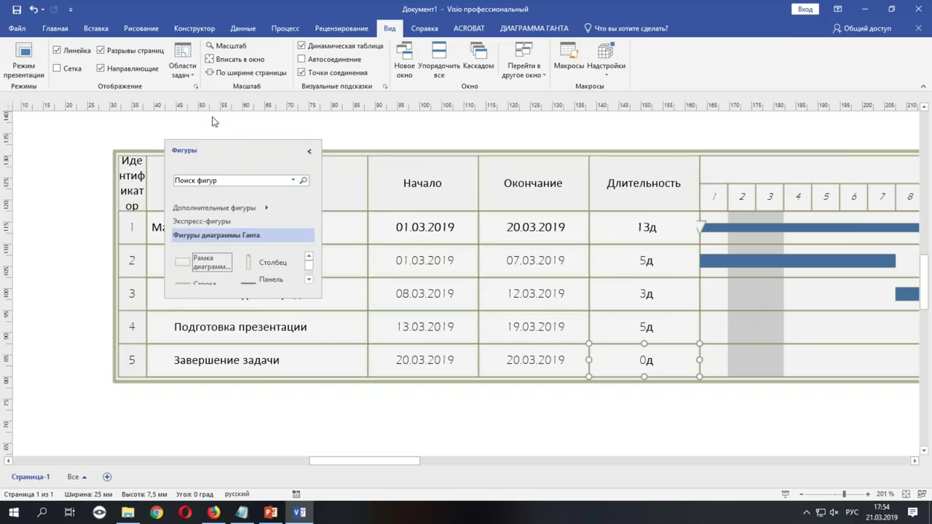
left_click_drag(241, 150, 72, 130)
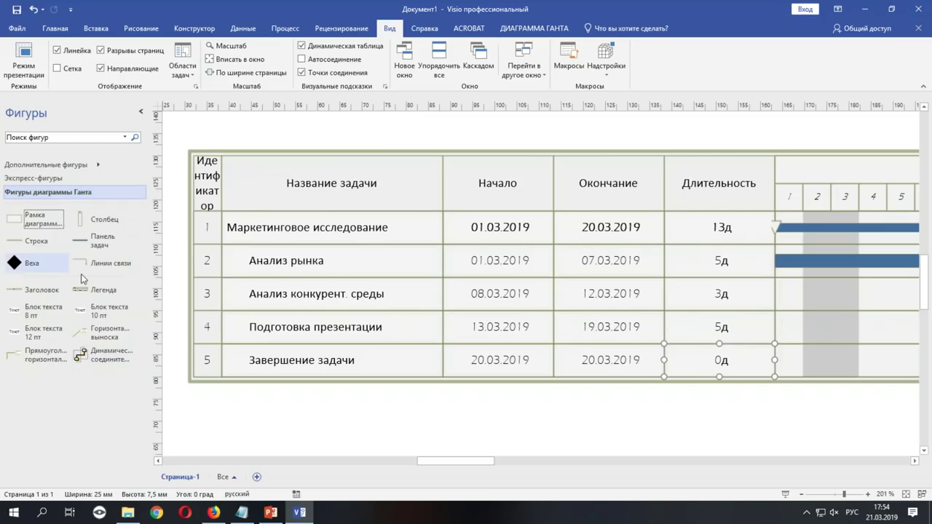
left_click(140, 112)
left_click(22, 110)
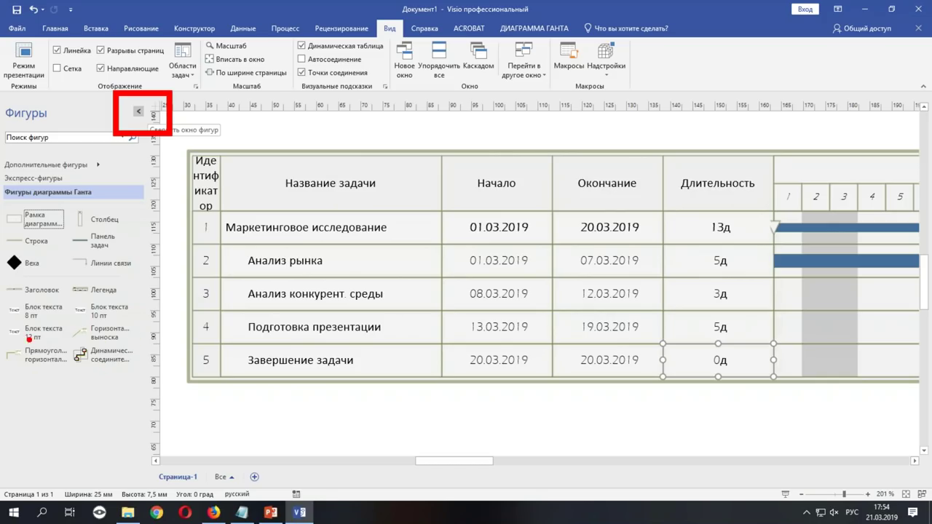
mouse_move(1, 206)
left_mouse_down()
mouse_move(166, 408)
mouse_move(162, 394)
left_mouse_up()
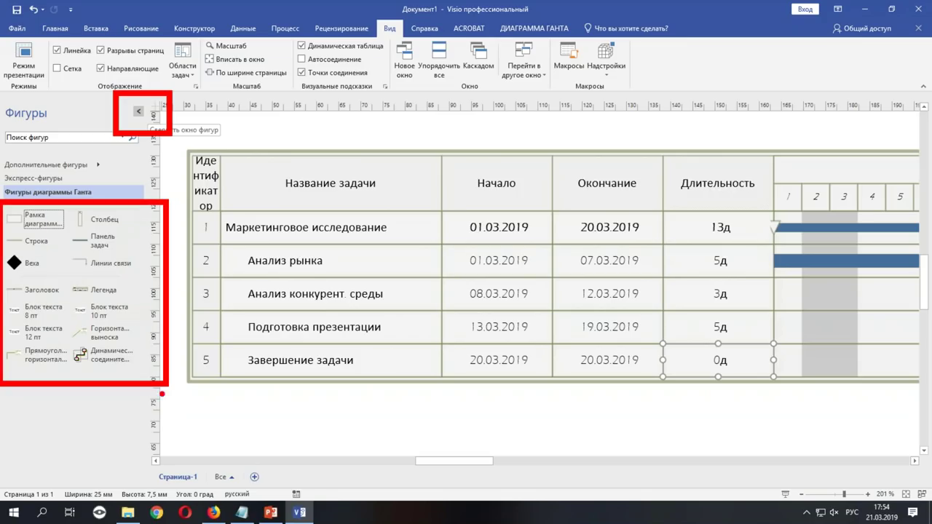
left_click_drag(1, 224, 70, 258)
key("Escape")
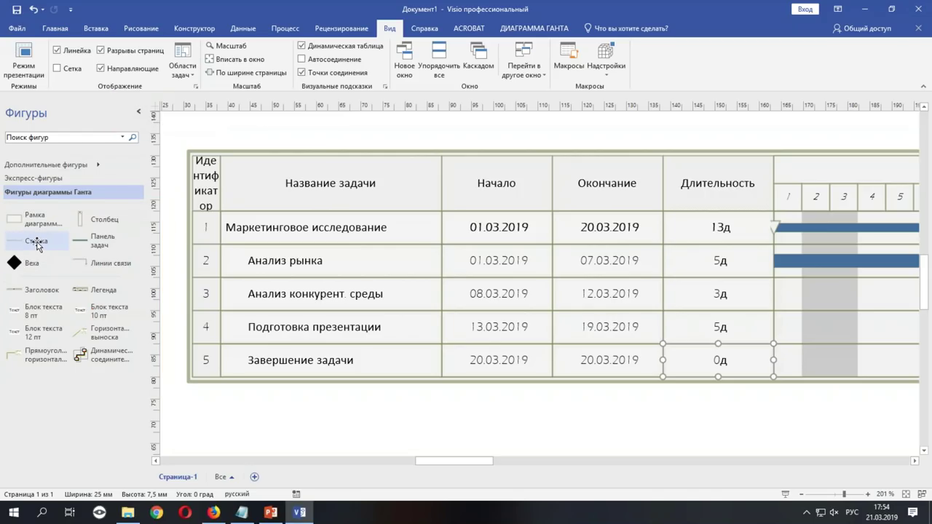
Step: Add two empty task rows below "Завершение задачи" using the Row shape, and collapse the Shapes window
left_click_drag(34, 242, 270, 373)
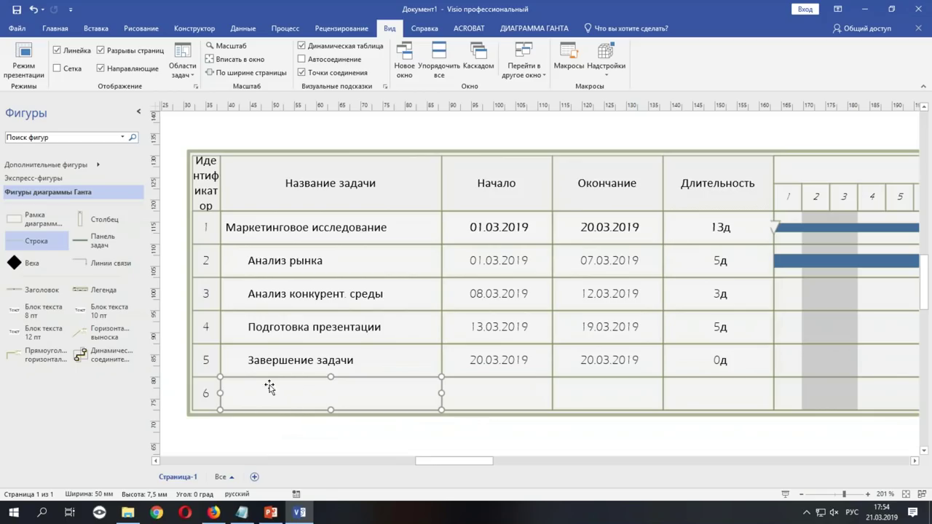
left_click_drag(36, 241, 293, 409)
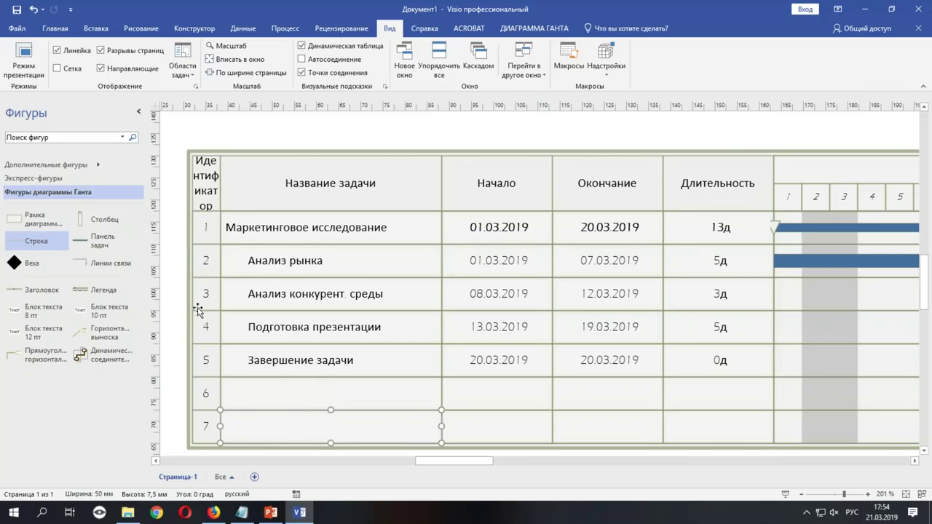
left_click(138, 112)
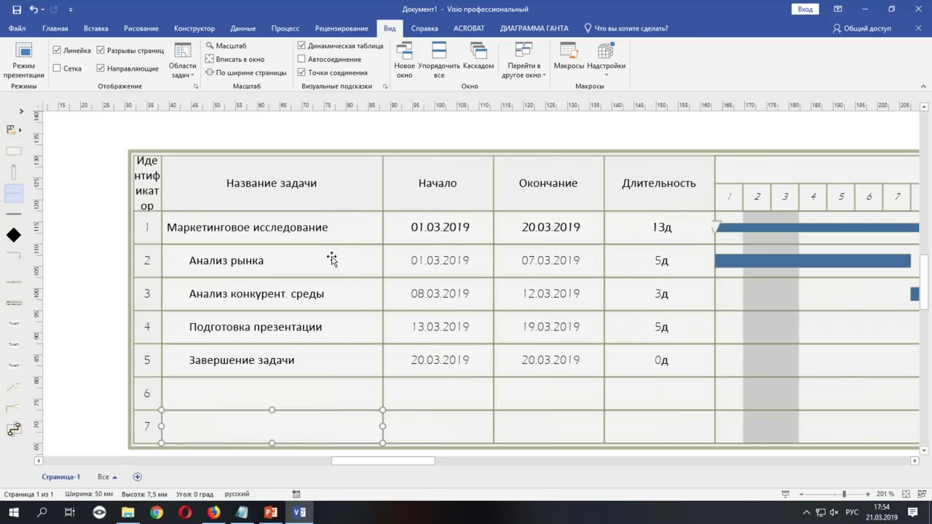
Step: Check the Gantt chart's task count, duration format and timescale options without changing them
left_click(531, 30)
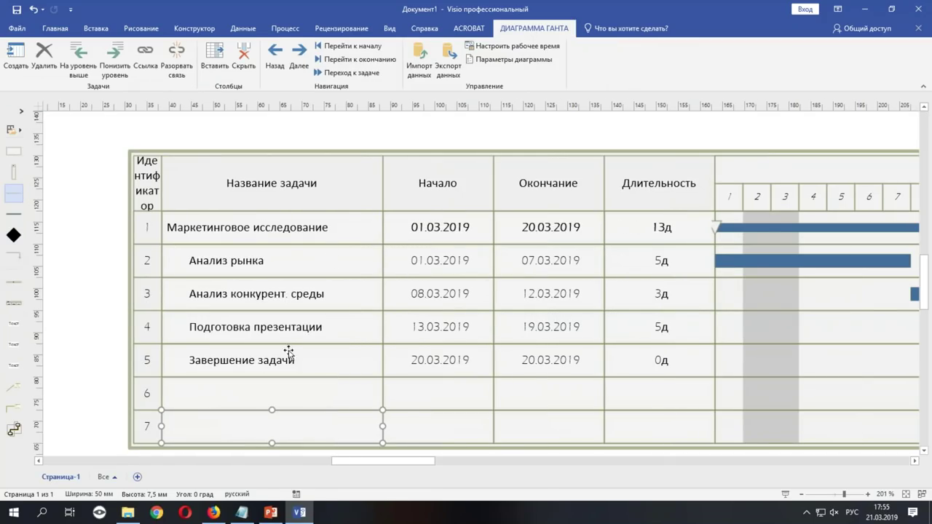
left_click(526, 62)
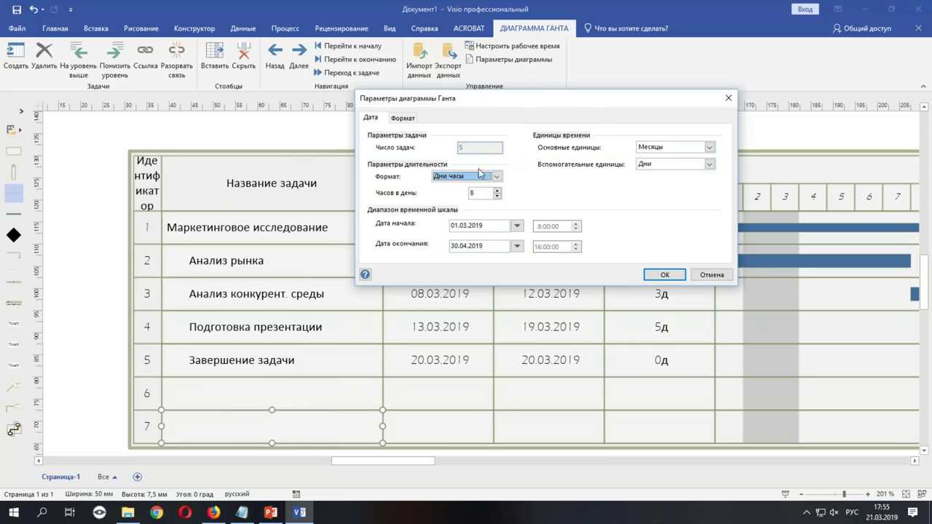
left_click(711, 274)
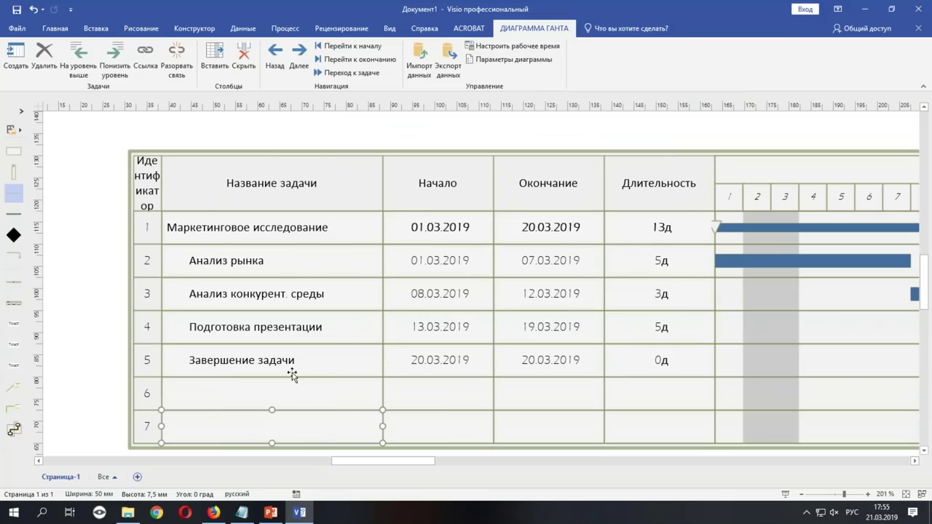
Step: Stretch the Gantt chart frame downward to a height of about 87.5 mm to add task rows 8 to 10
scroll(351, 357, "down", 2)
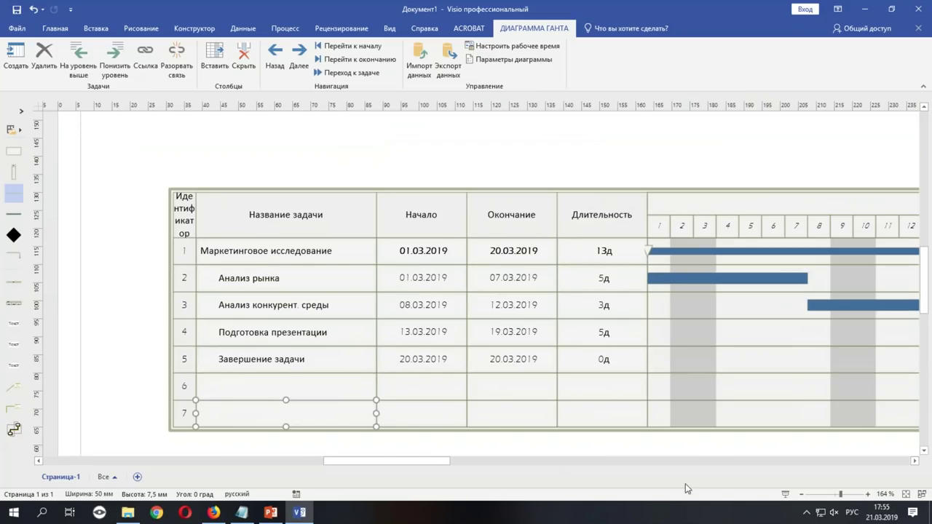
left_click(924, 453)
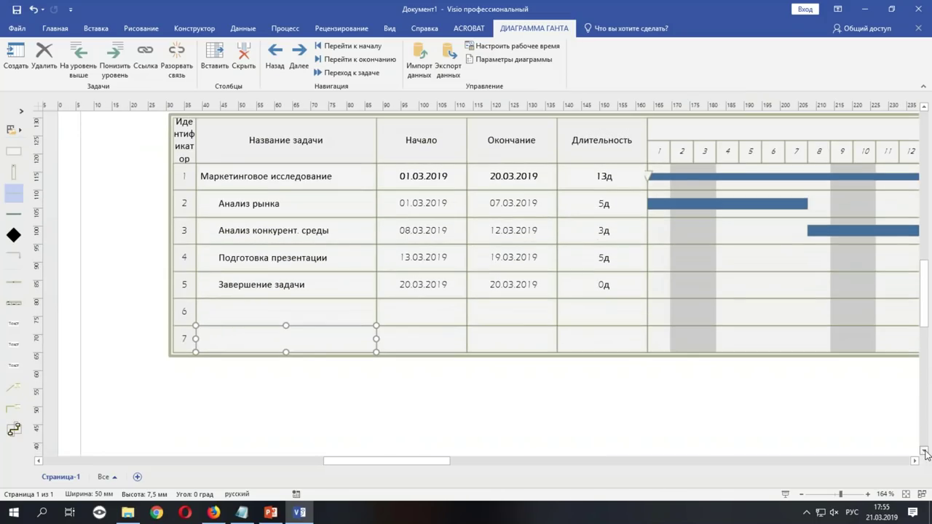
left_click(915, 461)
left_click(676, 356)
left_click(176, 358)
scroll(485, 405, "down", 3, "ctrl")
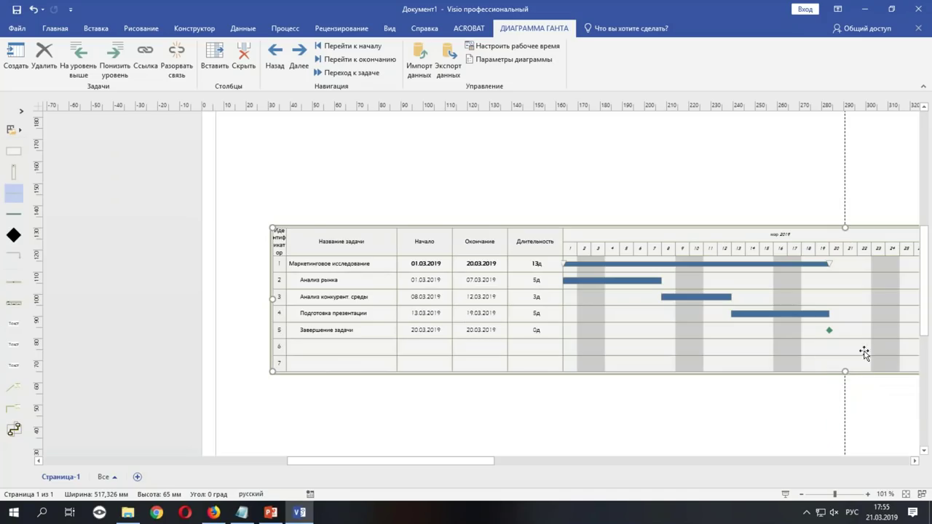
left_click_drag(844, 395, 845, 422)
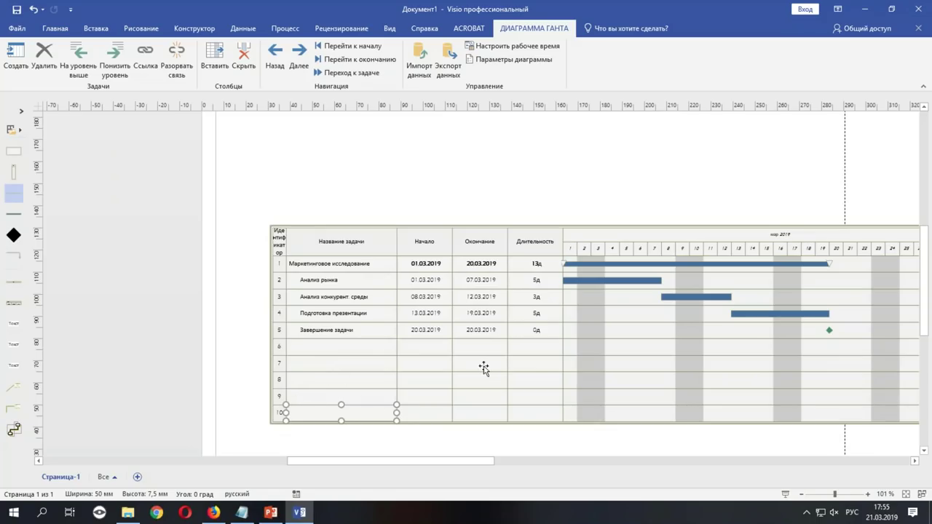
Step: Stretch the Gantt chart frame further down to add task rows 11 and 12
left_click(360, 347)
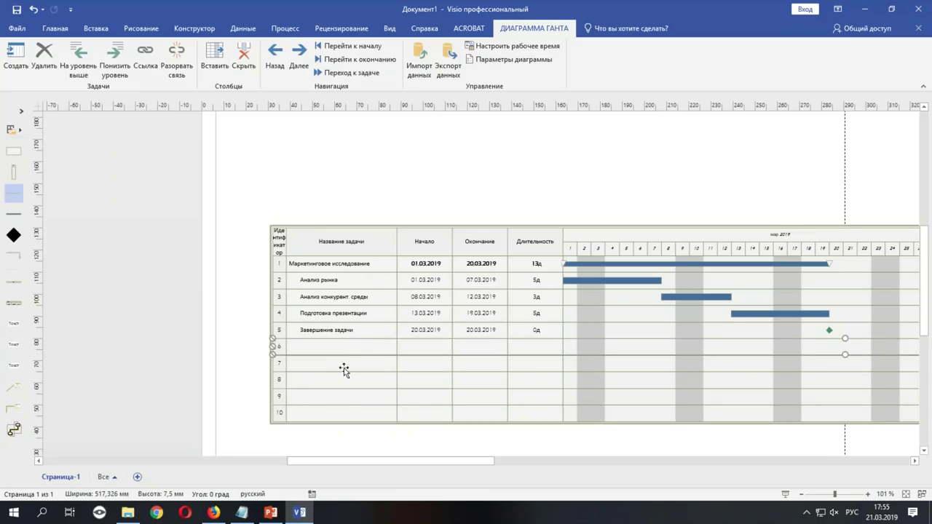
left_click(522, 227)
left_click(464, 176)
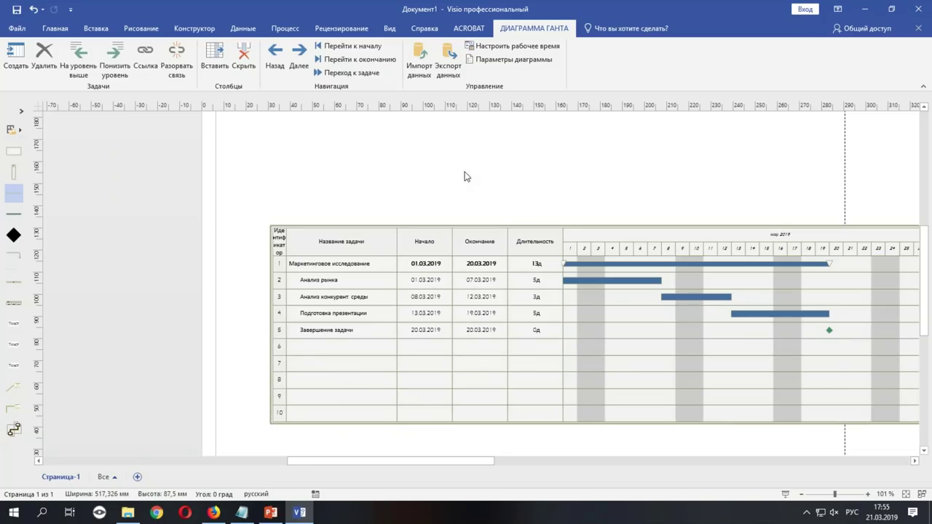
left_click(479, 227)
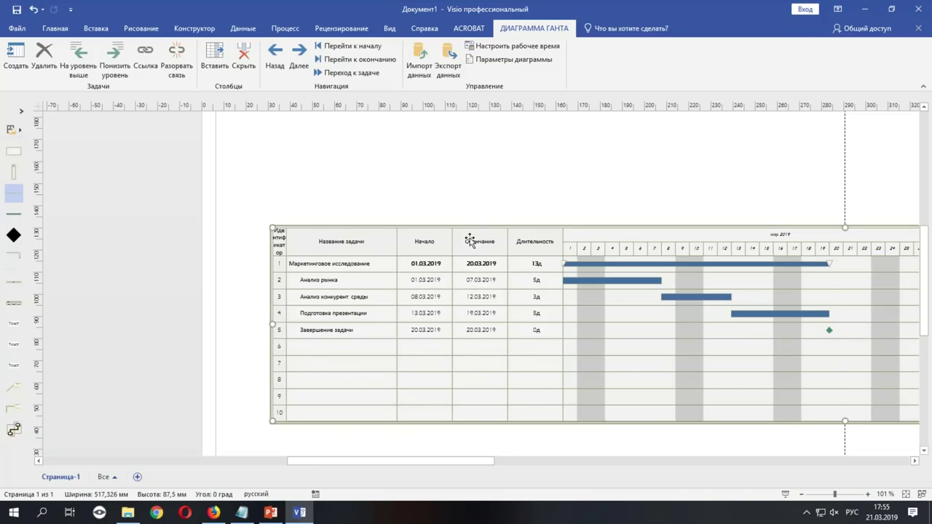
scroll(470, 241, "down", 1)
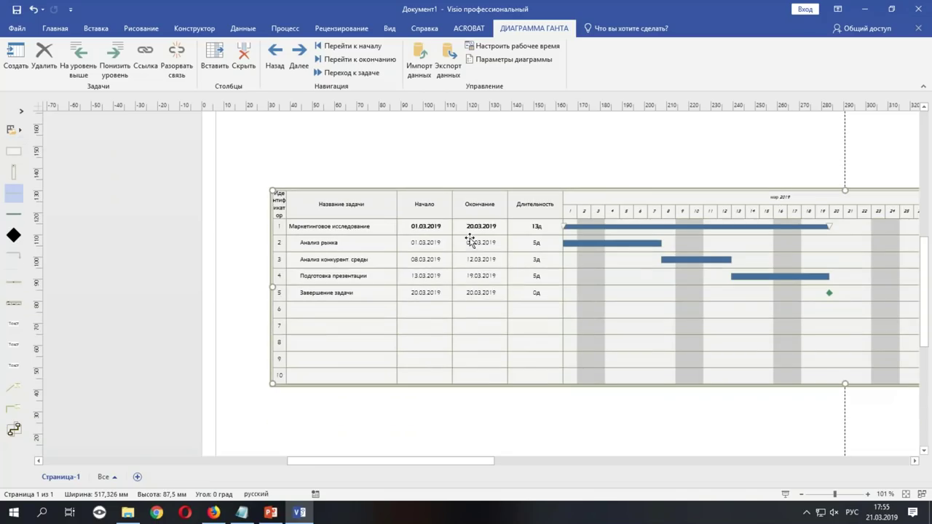
left_click(915, 461)
left_click(914, 461)
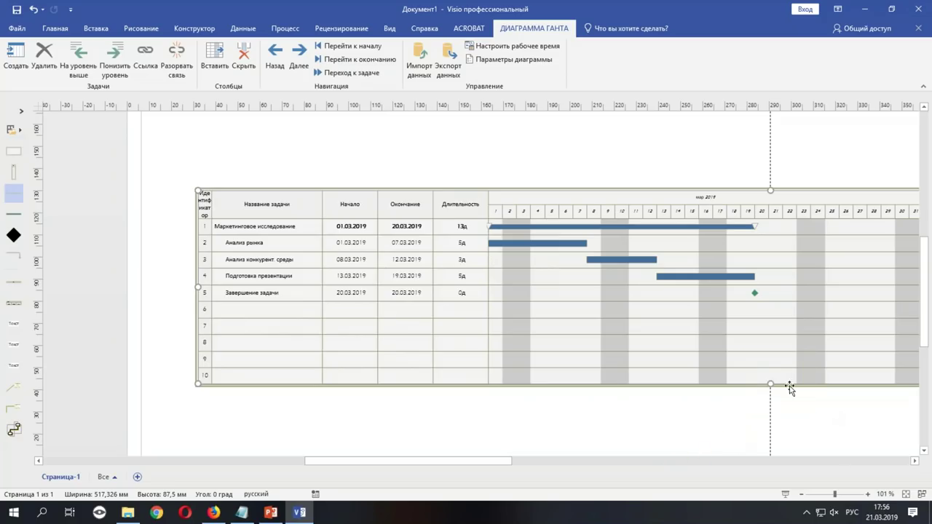
left_click_drag(770, 385, 771, 419)
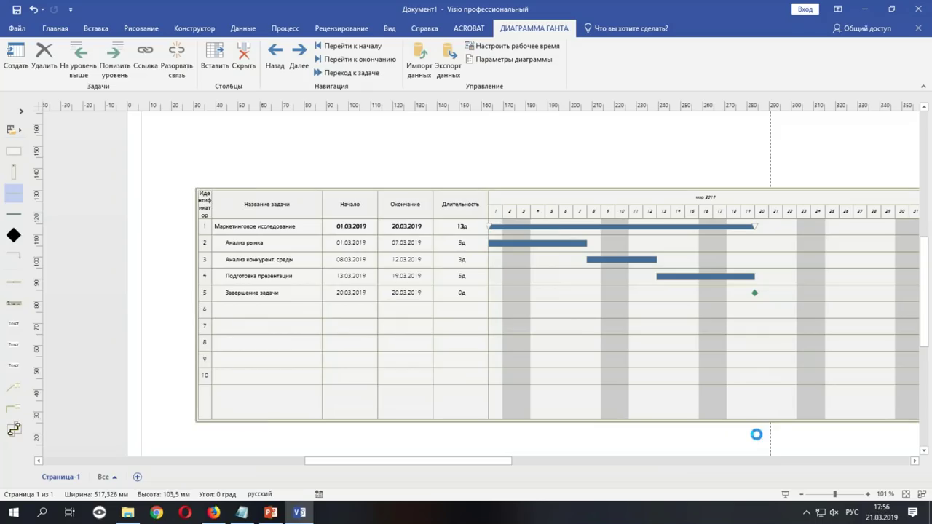
left_click(271, 313)
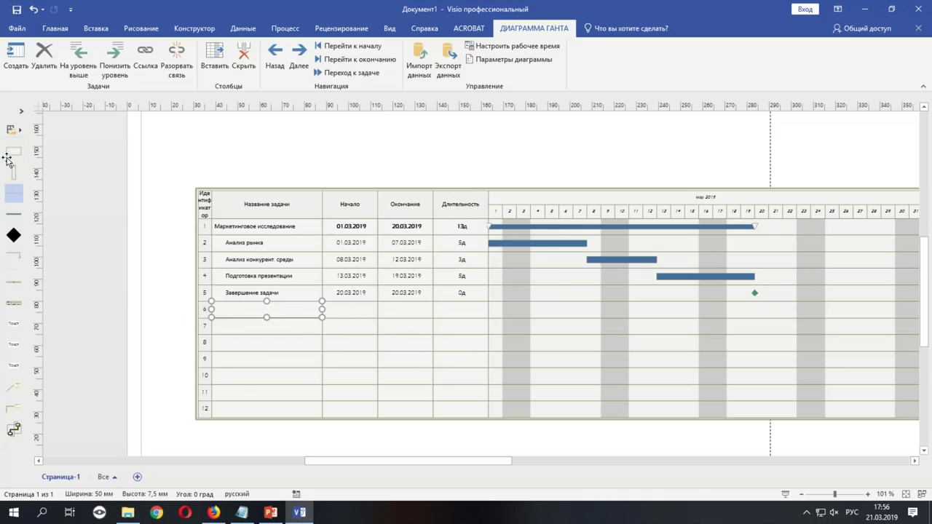
Step: Try placing a Row shape on the blank page area above the chart, and delete it
left_click(21, 110)
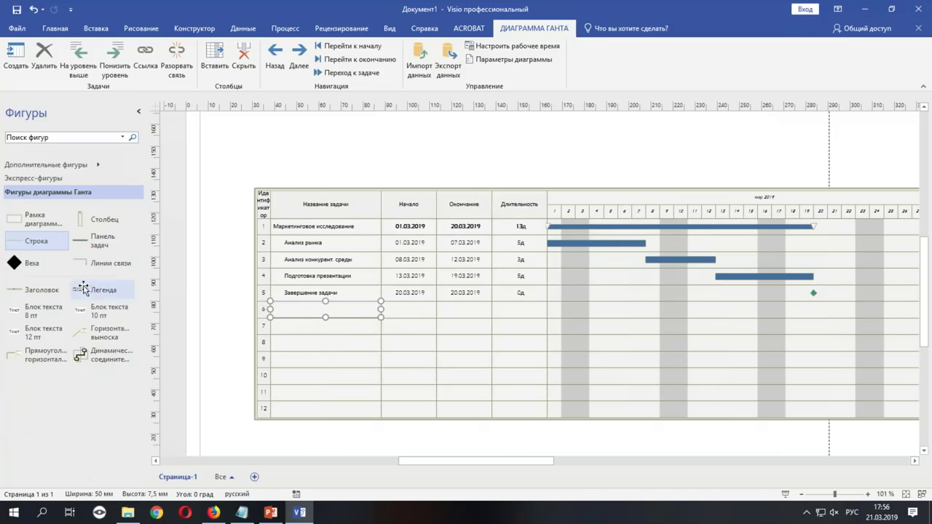
left_click_drag(35, 248, 435, 131)
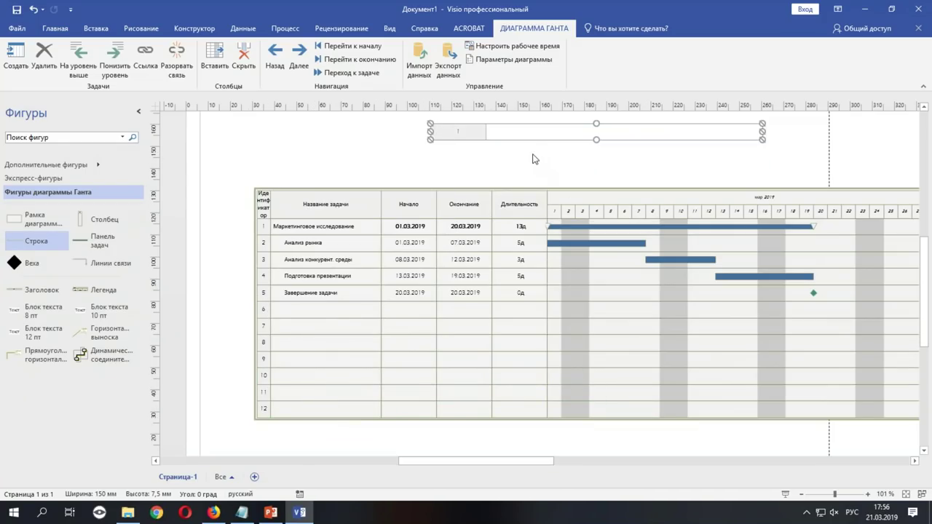
key("Delete")
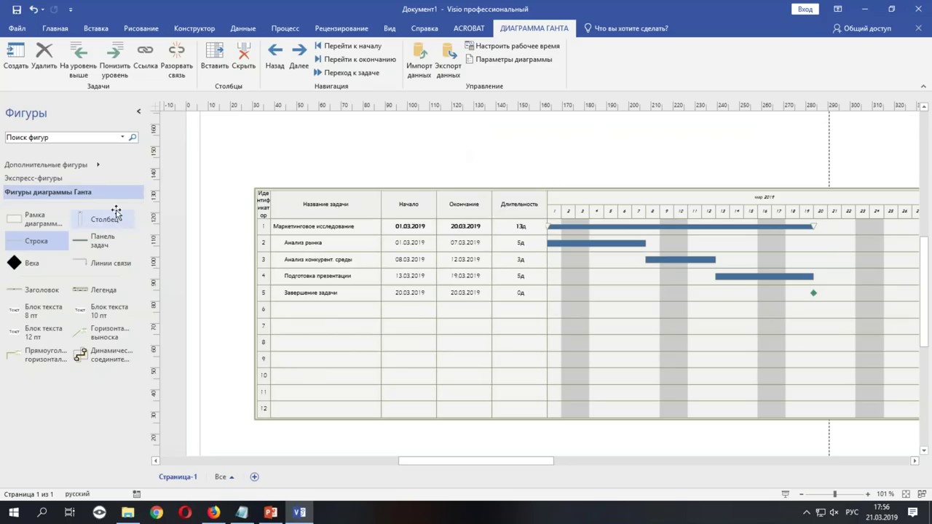
Step: Add one task row below row 12 using the Row shape, and collapse the Shapes window
left_click_drag(35, 241, 271, 416)
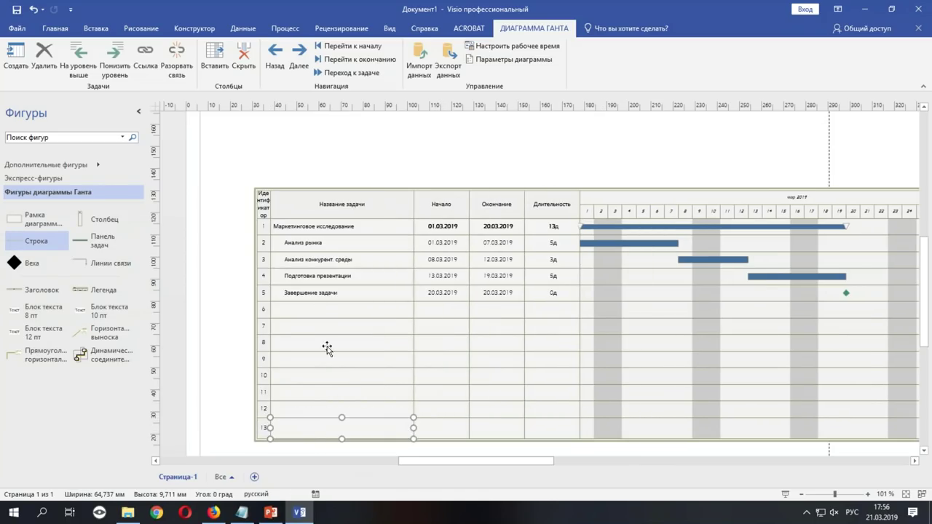
left_click(314, 313)
left_click(138, 114)
Step: Name the task in row 6 "Разработка логотипа"
scroll(197, 345, "up", 3, "ctrl")
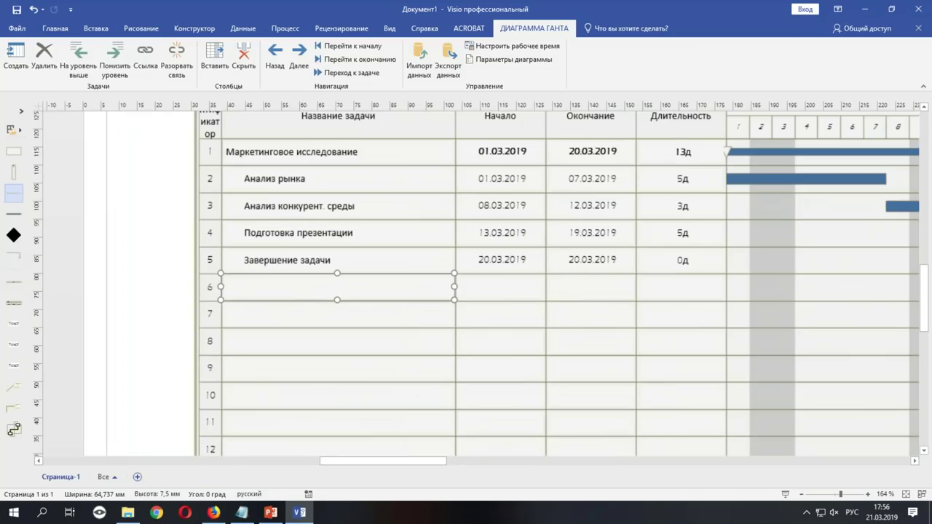
scroll(297, 318, "up", 1, "ctrl")
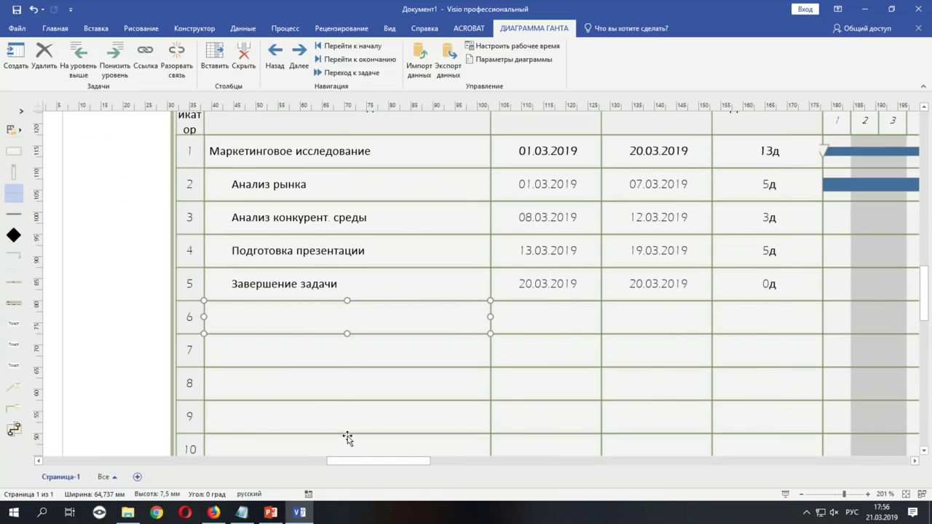
type("Разработка логотипа")
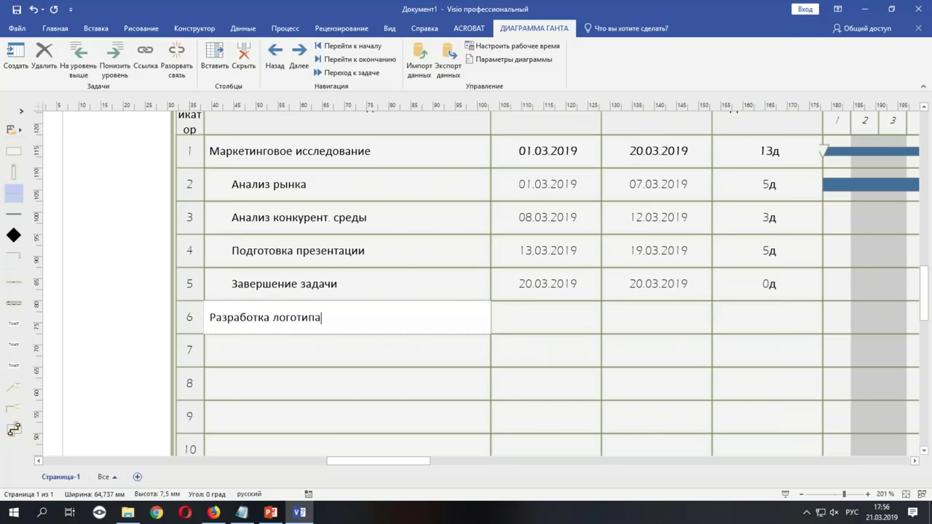
key("Escape")
Step: Name the tasks in rows 7 and 8 "Техническое задание" and "Проектирование"
left_click(324, 360)
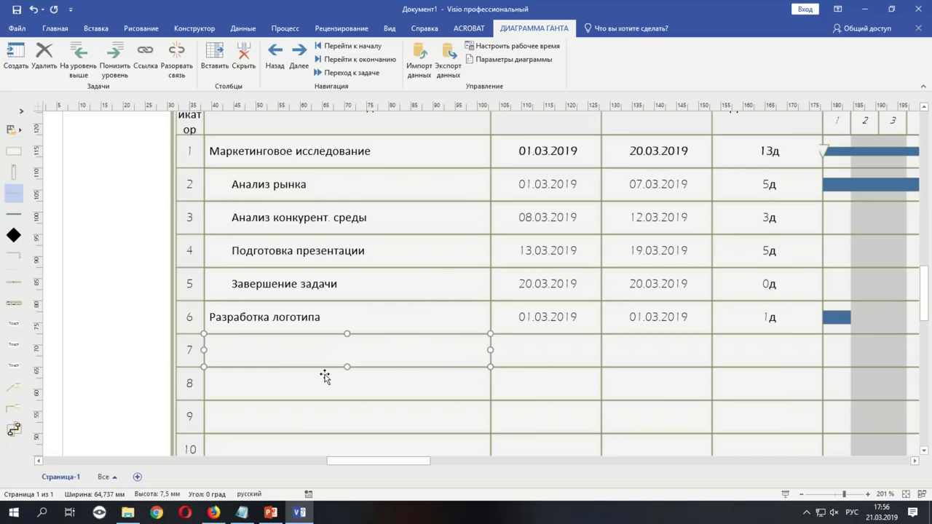
type("Техничес")
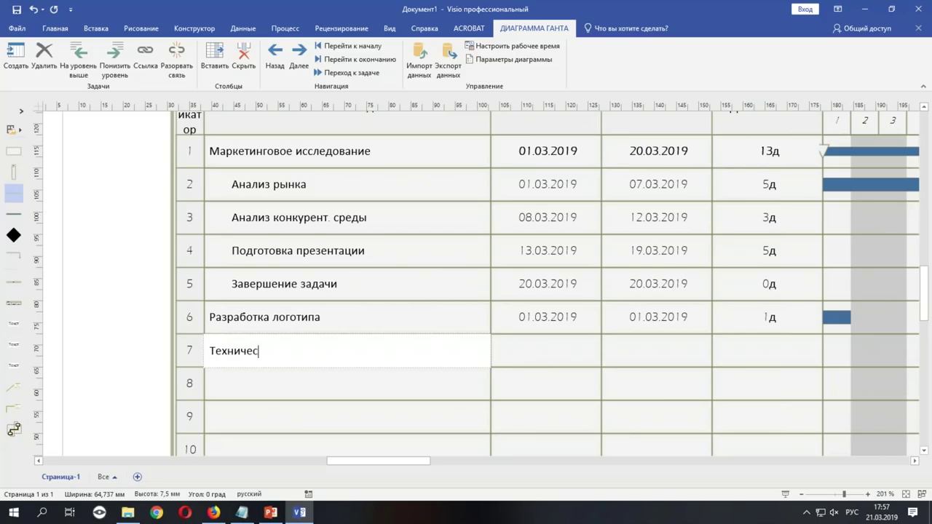
type("кое задание")
key("Return")
type("Проектирование")
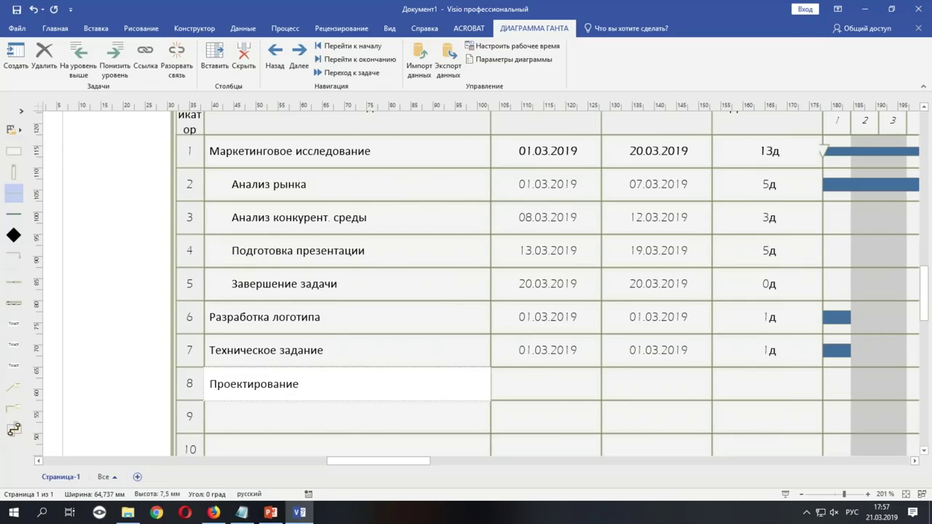
key("Return")
Step: Name the tasks in rows 9 and 10 "Создание образца" and "Завершение задачи"
scroll(276, 406, "down", 1)
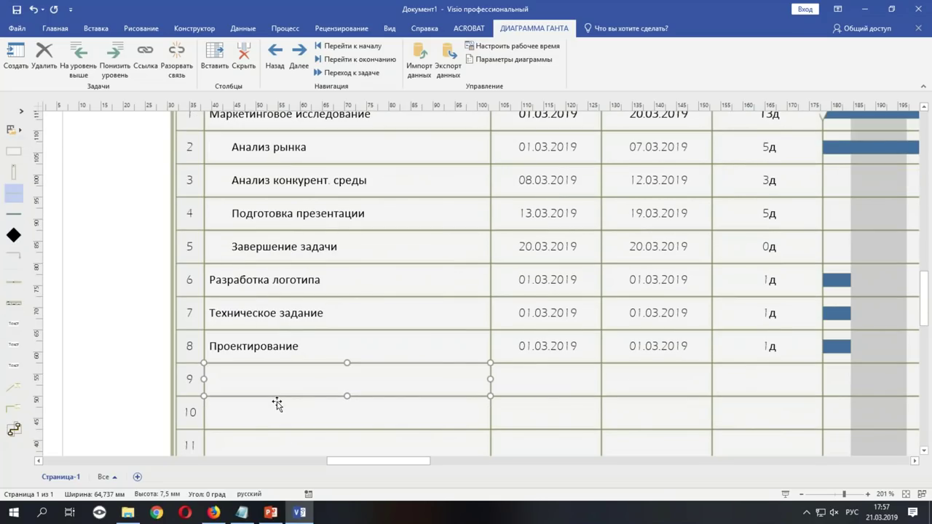
type("Создание образца")
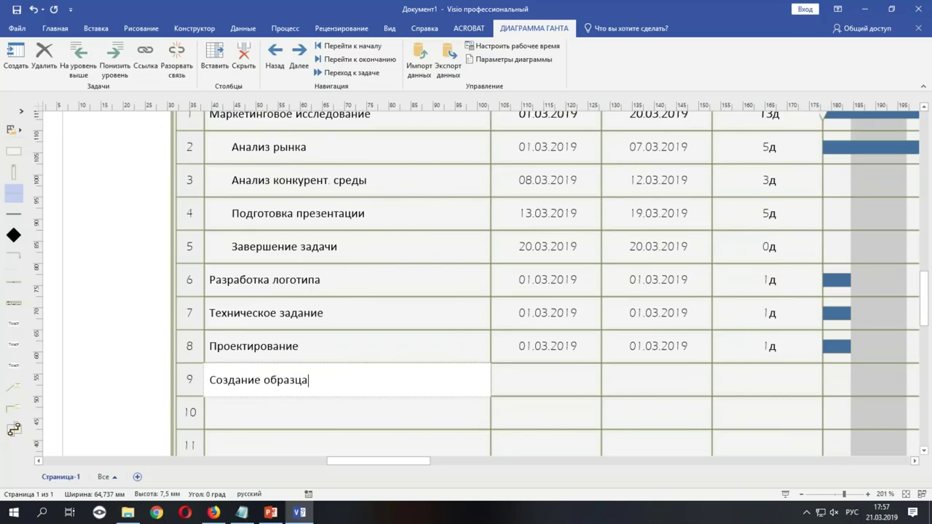
key("Return")
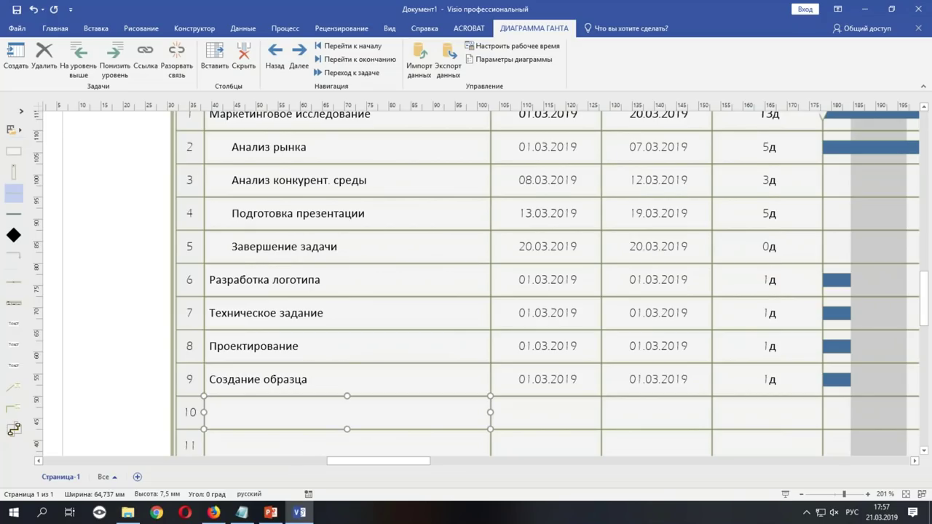
scroll(510, 284, "down", 1)
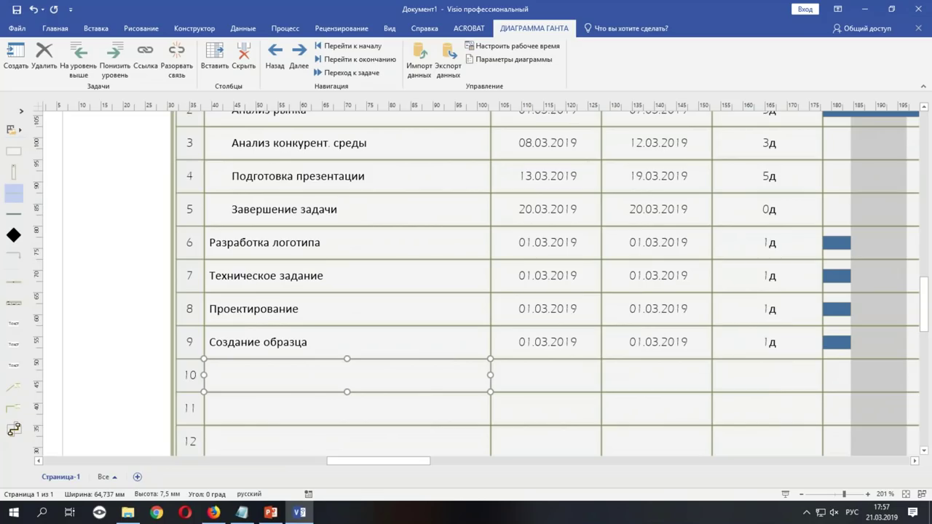
type("Заве")
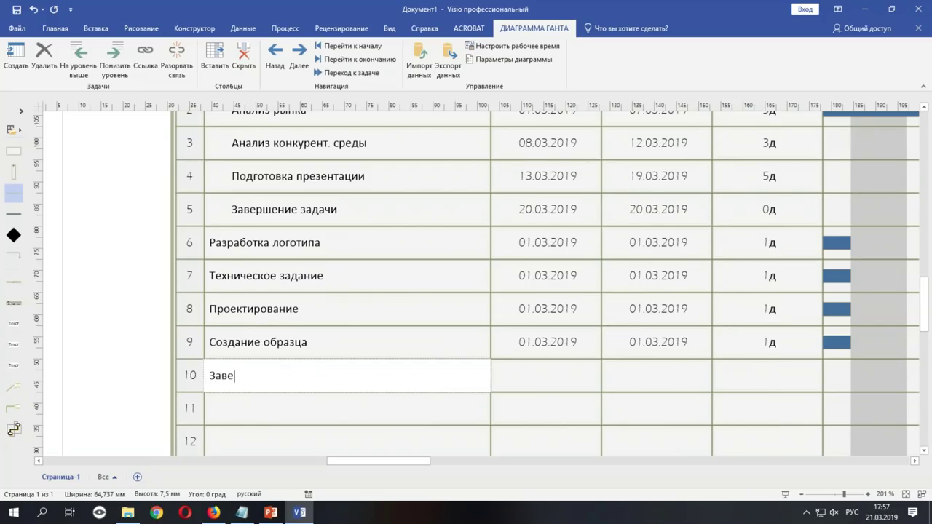
type("ршение задачт")
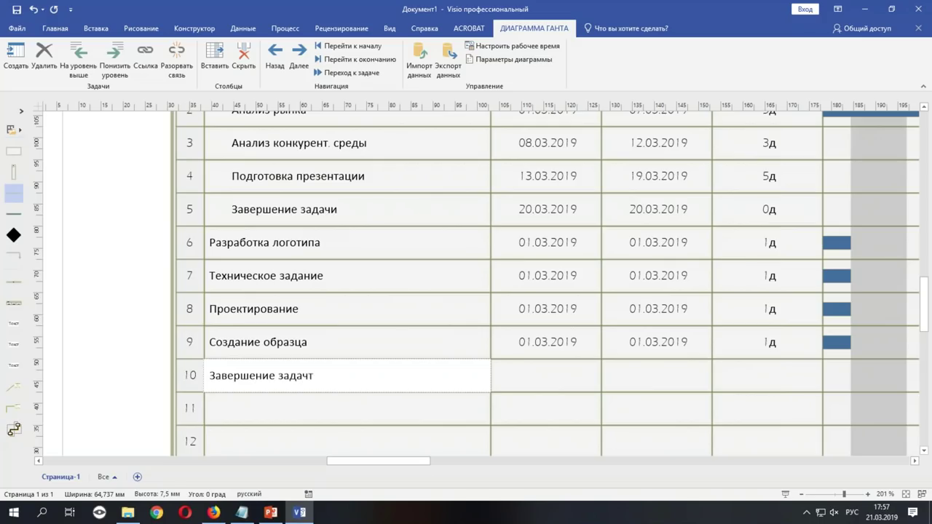
Step: Indent the four tasks in rows 7 to 10 as subtasks of "Разработка логотипа"
left_click(241, 280)
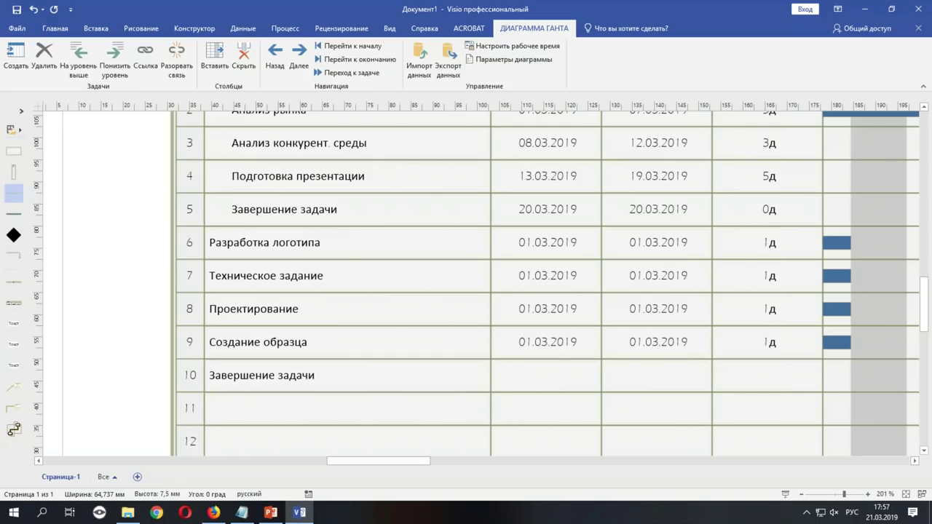
left_click(311, 319, "shift")
left_click(313, 353, "shift")
left_click(329, 377, "shift")
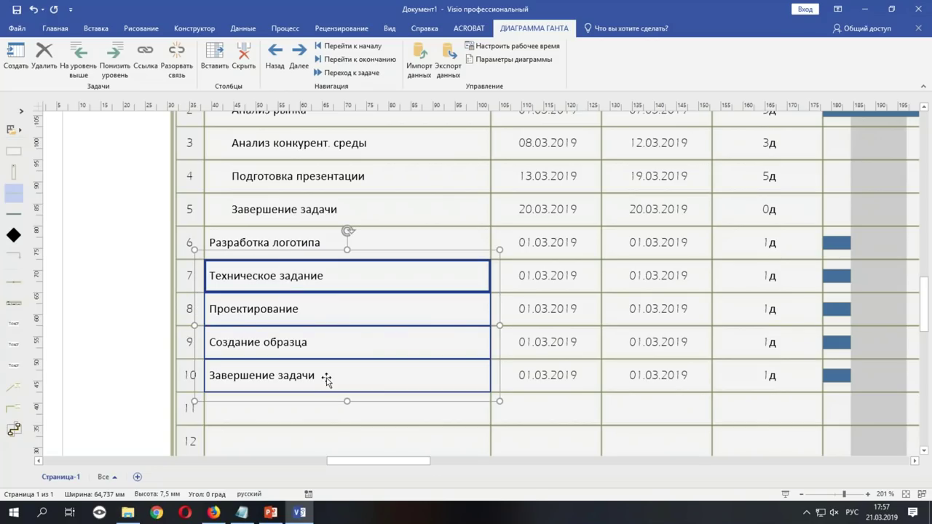
left_click(119, 60)
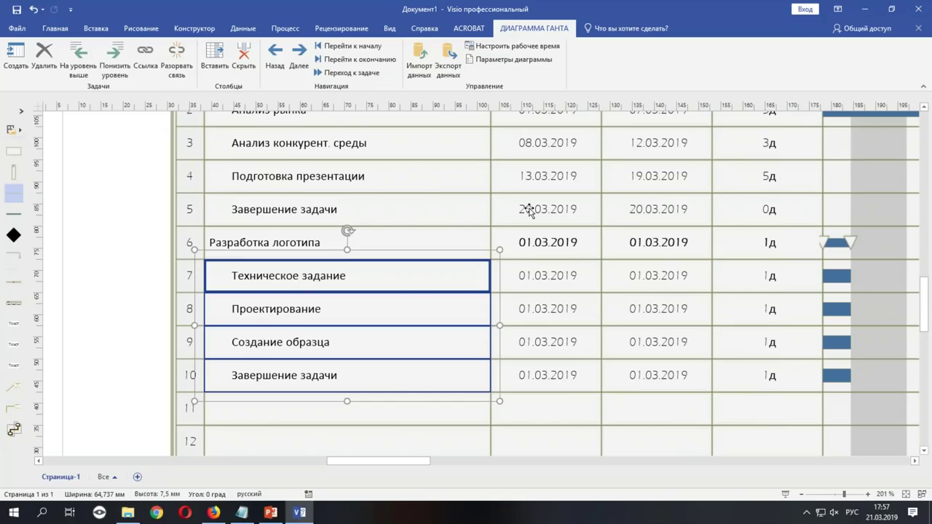
Step: Set the start date of "Техническое задание" to 21.03.2019
left_click(543, 277)
left_click(535, 279)
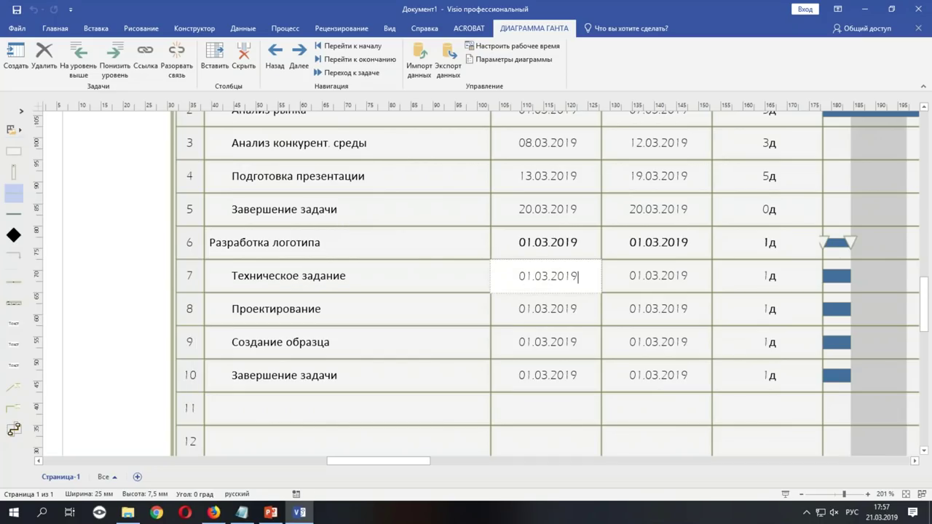
left_click_drag(507, 276, 525, 276)
type("0")
left_click_drag(526, 276, 469, 274)
type("21")
key("Delete")
left_click(662, 274)
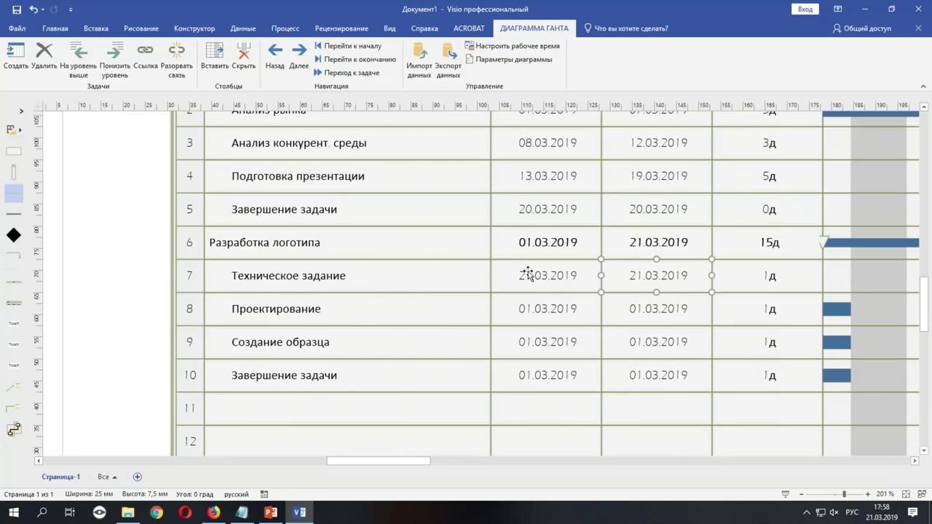
Step: Set the duration of "Техническое задание" to 2 days
left_click(759, 283)
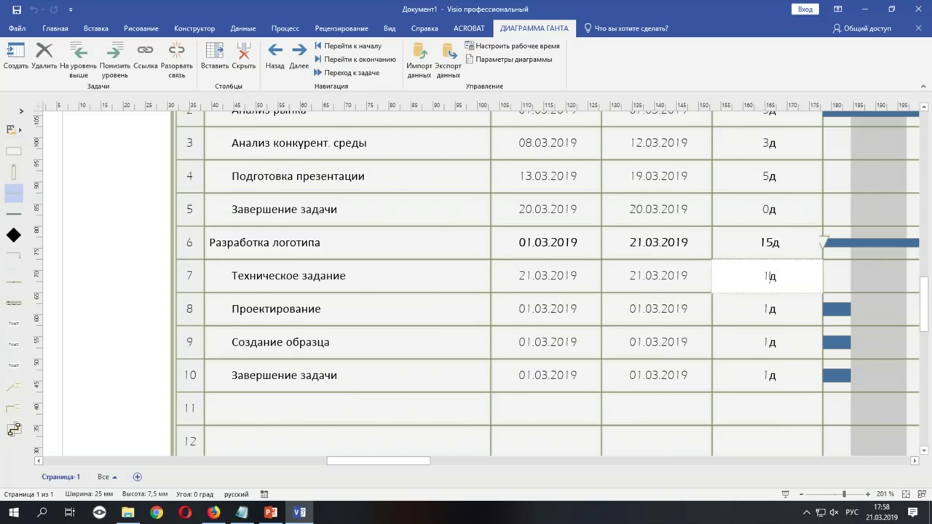
double_click(762, 283)
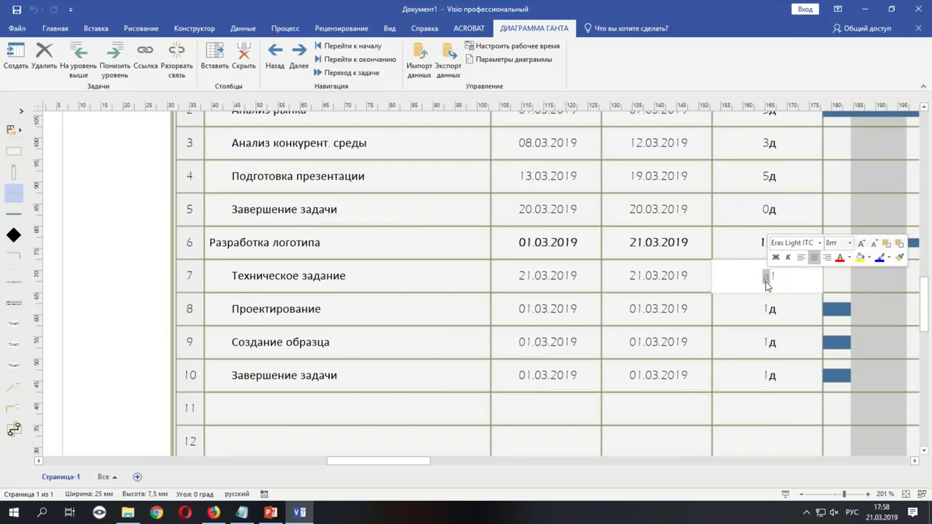
key("BackSpace")
type("2")
left_click(566, 315)
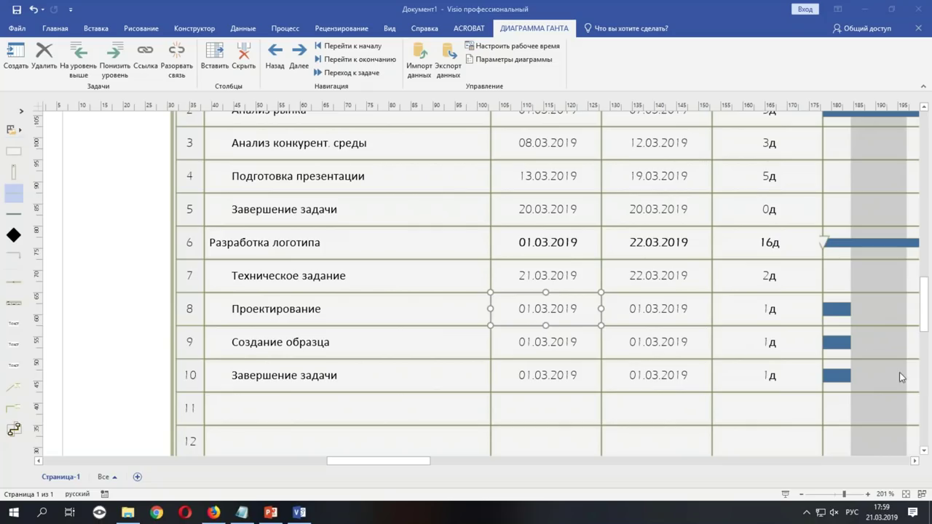
Step: Set the duration of the "Проектирование" task to 3 days
left_click(768, 316)
left_click(769, 313)
double_click(767, 311)
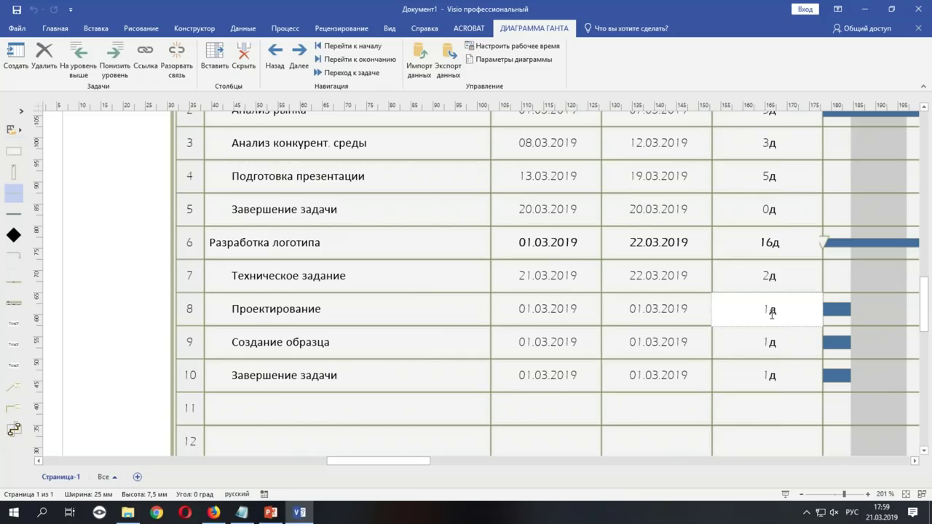
type("3")
Step: Set the start date of the "Проектирование" task to 25.03.2019
left_click(541, 315)
left_click(520, 313)
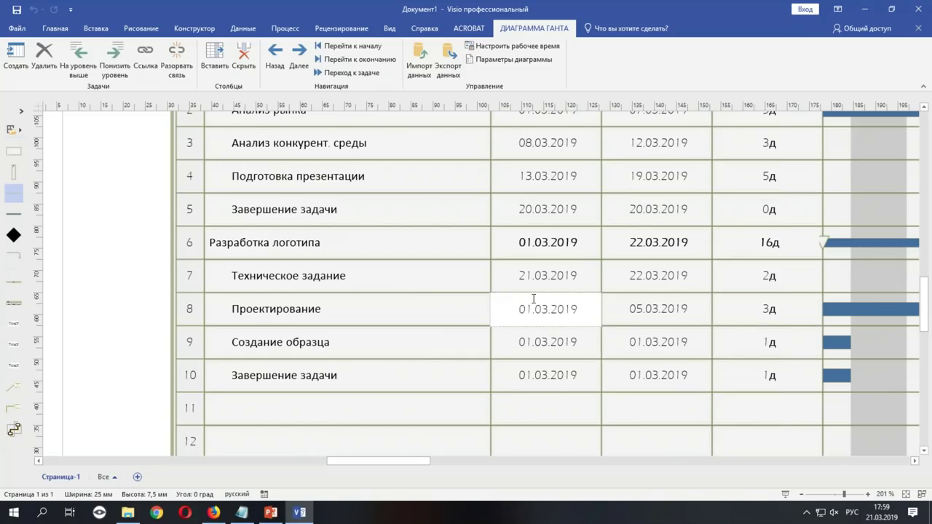
left_click_drag(532, 310, 491, 306)
type("23")
left_click(656, 347)
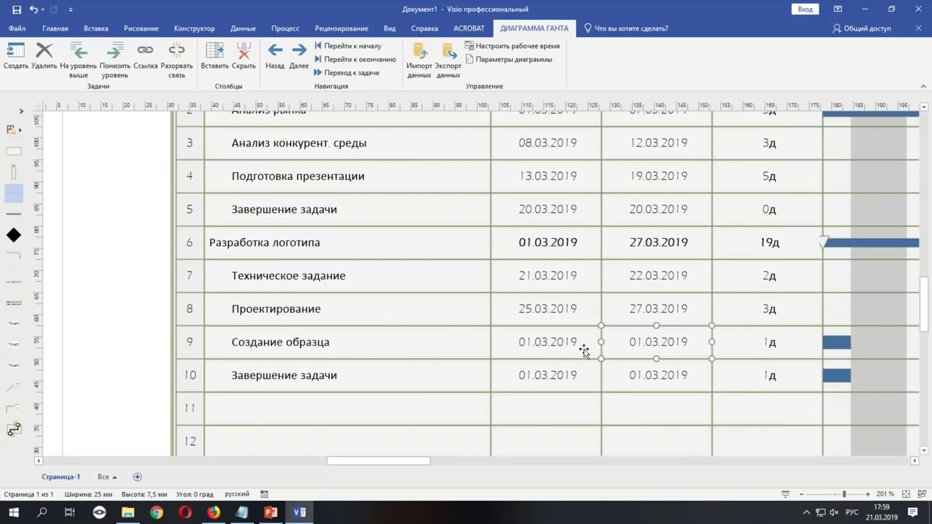
Step: Set the start date of the "Создание образца" task to 28.03.2019
double_click(537, 343)
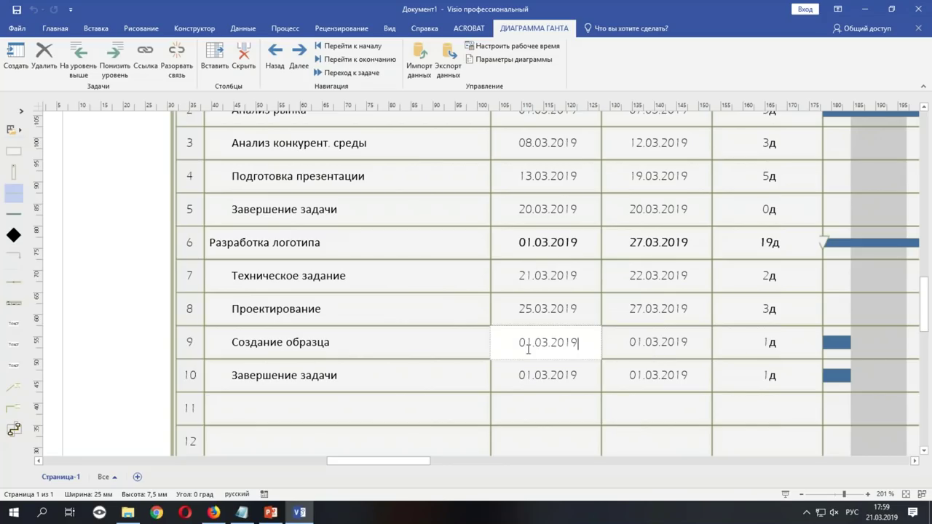
left_click_drag(527, 343, 499, 344)
key("Delete")
key("Delete")
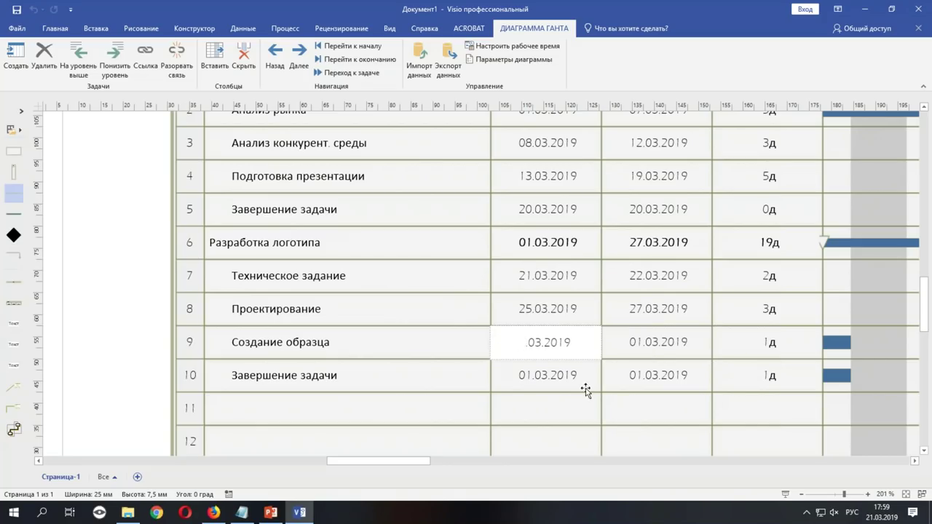
type("28")
left_click(662, 374)
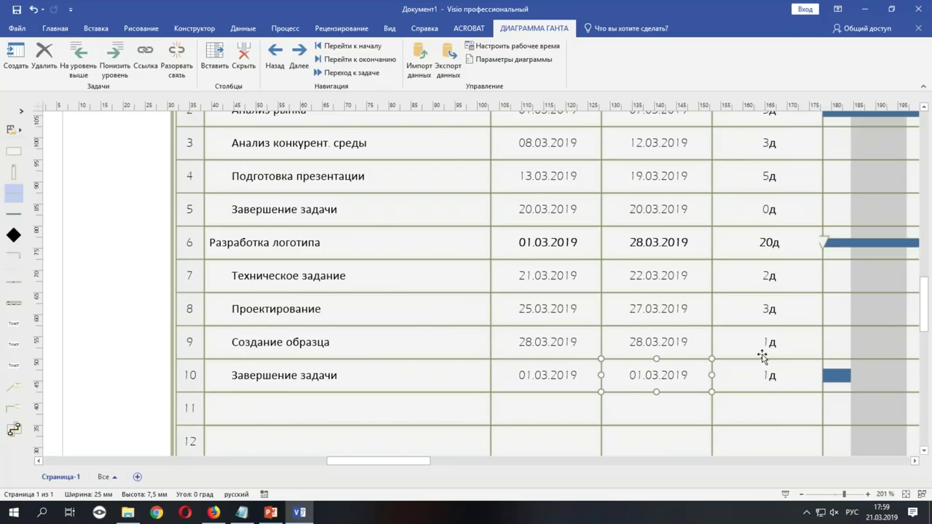
Step: Set the duration of the "Создание образца" task to 10 days
double_click(768, 342)
type("0")
left_click(546, 378)
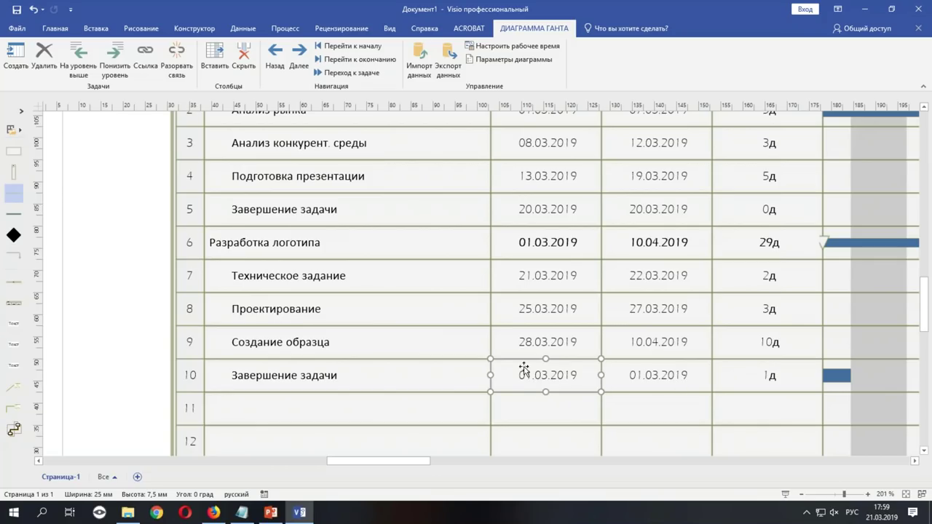
Step: Set the start date of "Завершение задачи" in row 10 to 11.03.2019
left_click(519, 377)
left_click_drag(527, 377, 511, 379)
type("1")
left_click(676, 378)
left_click(690, 391)
Step: Make "Завершение задачи" in row 10 a milestone by setting its duration to 0 days
left_click(758, 378)
left_click(760, 377)
left_click_drag(764, 377, 773, 378)
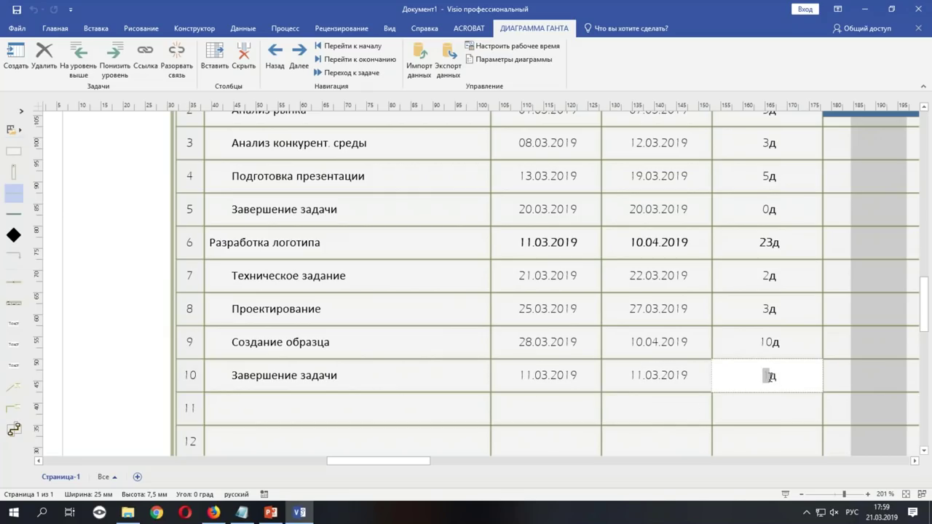
type("0")
key("Return")
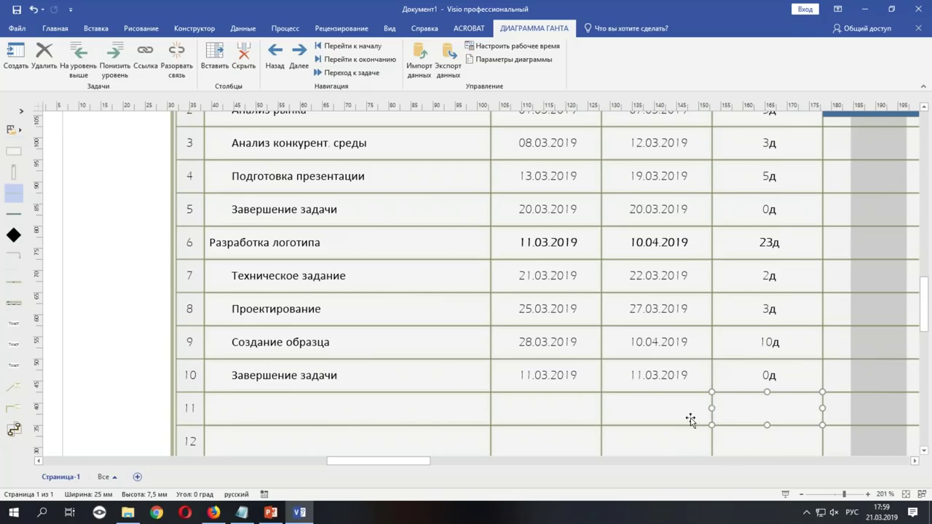
Step: Correct the start date of the row 10 milestone "Завершение задачи" to 11.04.2019
left_click(655, 379)
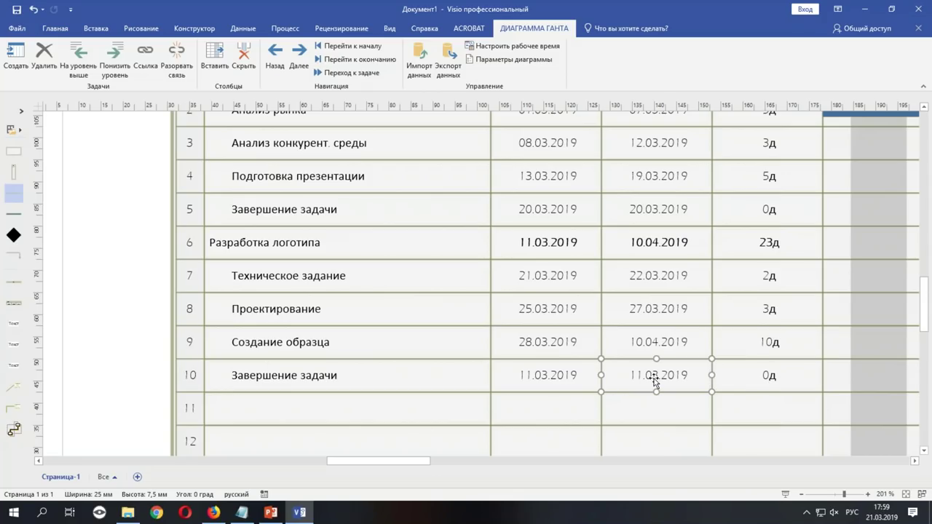
scroll(566, 367, "down", 2, "ctrl")
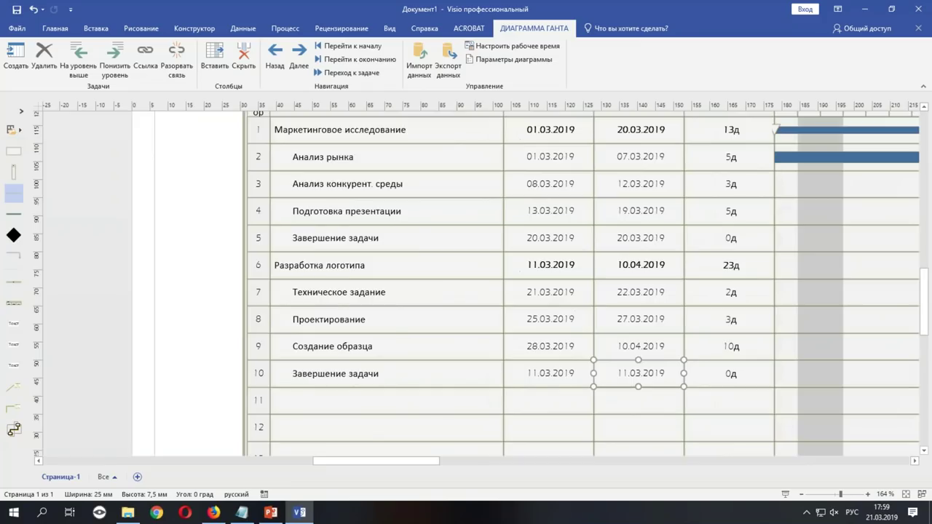
scroll(564, 366, "down", 3, "ctrl")
left_click_drag(439, 467, 480, 462)
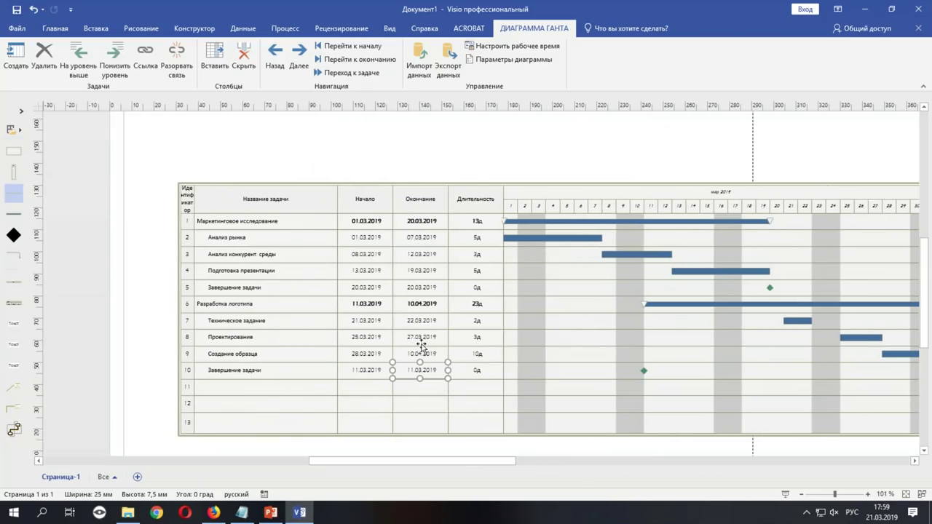
scroll(362, 373, "up", 5, "ctrl")
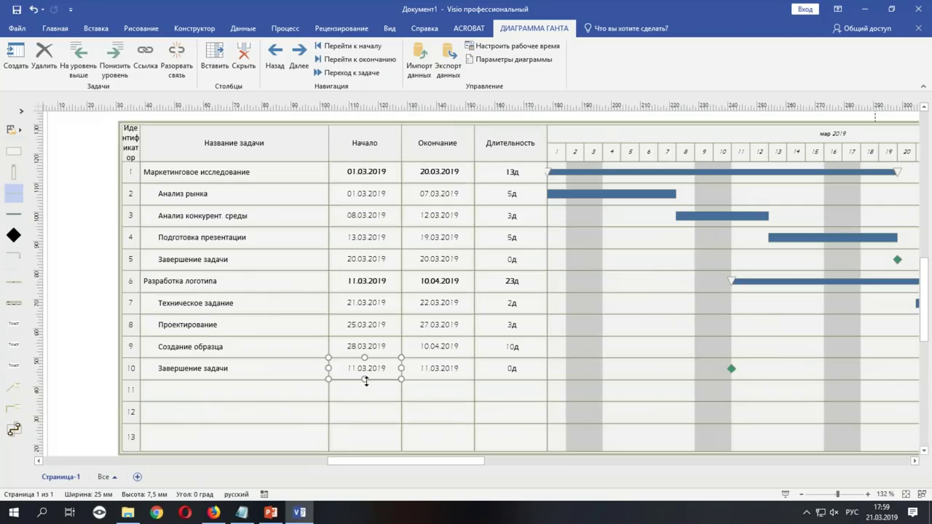
double_click(358, 330)
mouse_move(360, 329)
left_mouse_down()
mouse_move(344, 338)
mouse_move(355, 341)
left_mouse_up()
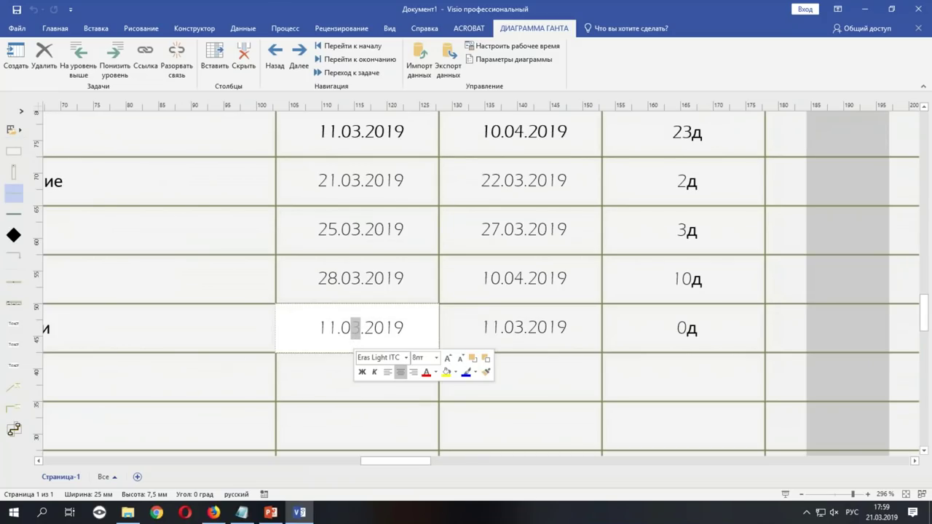
type("4")
left_click(560, 341)
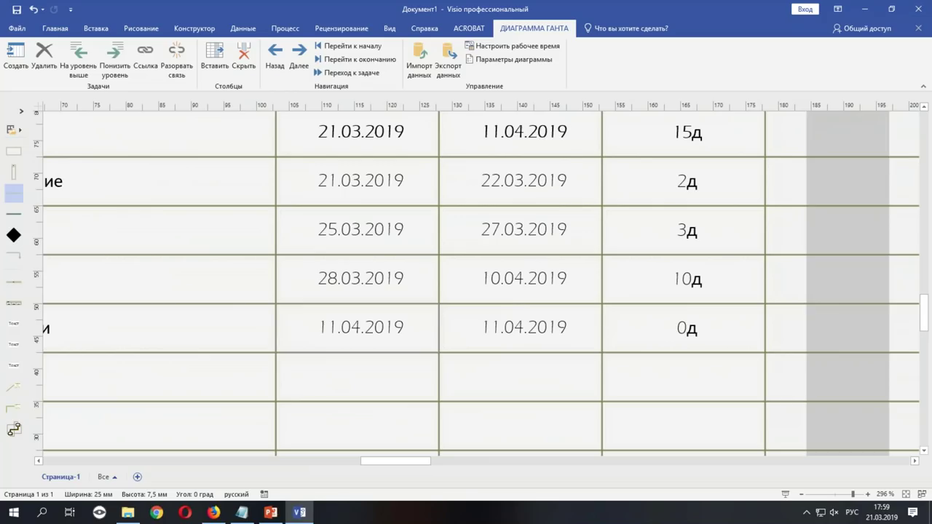
Step: Examine the task bars and milestones of both task groups along the March–April timeline
left_click(681, 331)
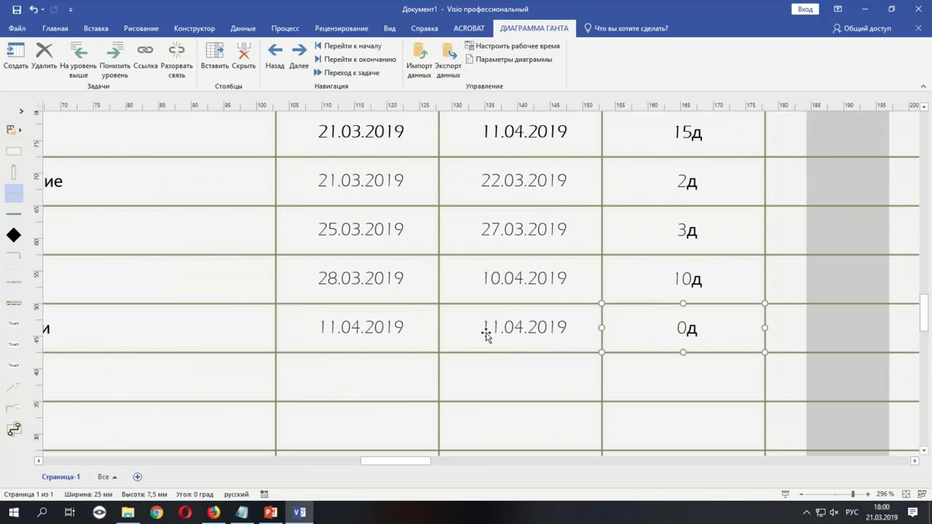
scroll(475, 328, "down", 4)
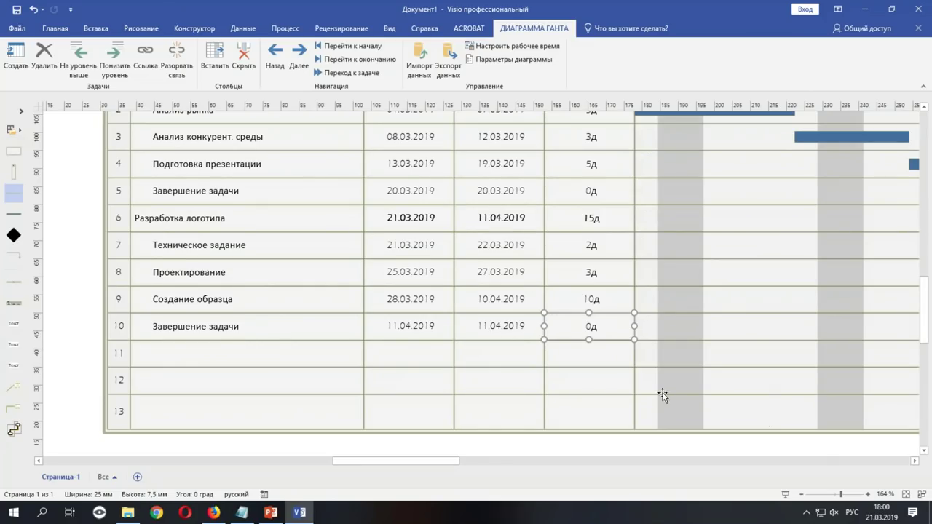
scroll(662, 393, "up", 3)
left_click_drag(447, 461, 566, 463)
scroll(535, 412, "down", 1, "ctrl")
scroll(423, 408, "down", 2)
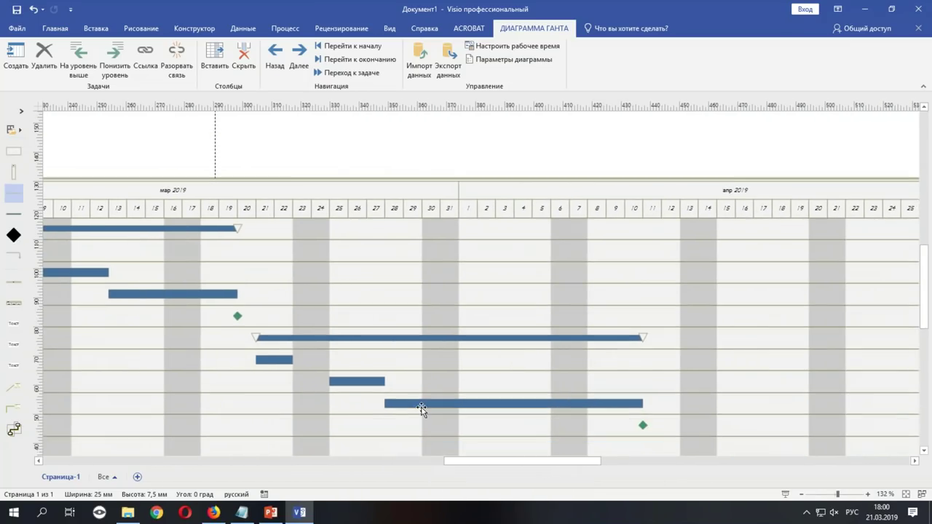
scroll(445, 433, "down", 1)
left_click_drag(502, 467, 376, 461)
scroll(385, 375, "up", 1)
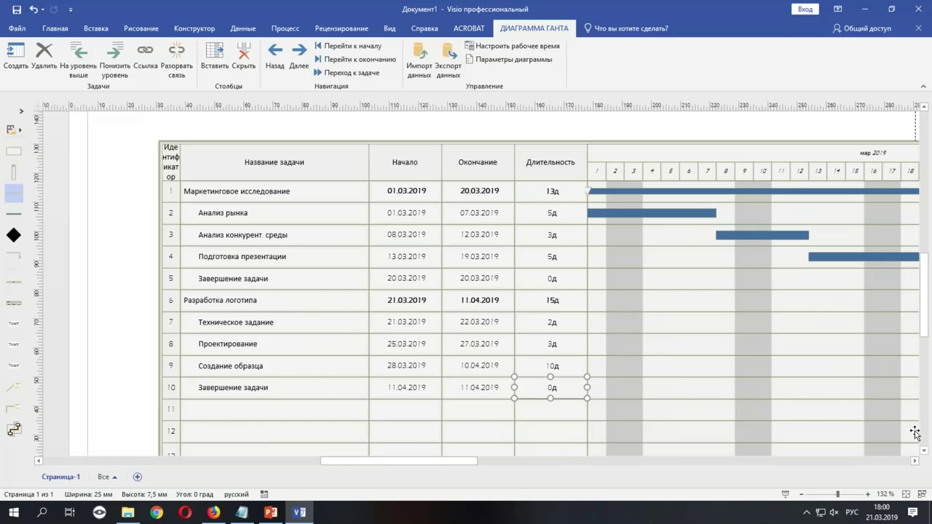
Step: Delete the empty rows 11 to 13 below the last task
left_click(263, 413)
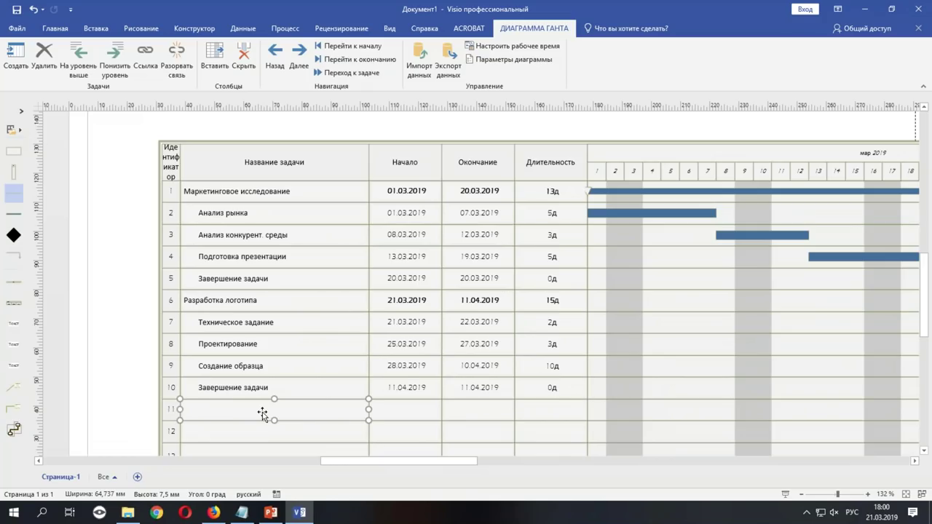
left_click(143, 420)
left_click(168, 410)
key("Delete")
left_click(270, 409)
key("Delete")
left_click(201, 420)
key("Delete")
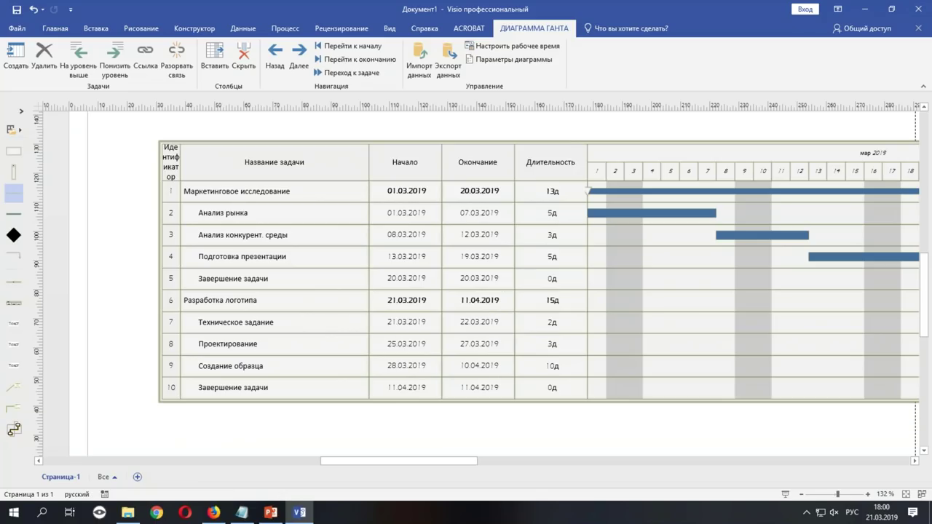
Step: Set the end date of the chart's timescale range to 12.04.2019 in the Gantt chart options
scroll(319, 340, "down", 2, "ctrl")
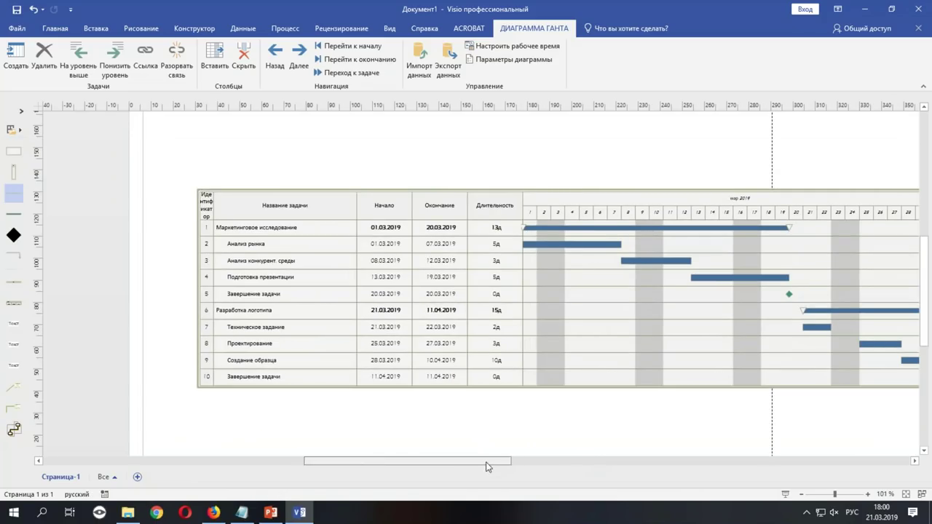
left_click(588, 461)
left_click_drag(589, 461, 647, 458)
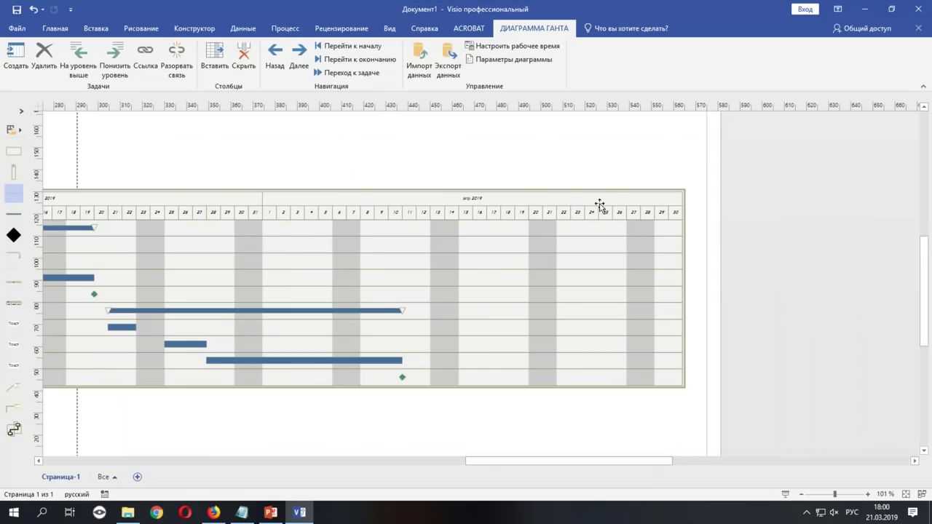
left_click(685, 197)
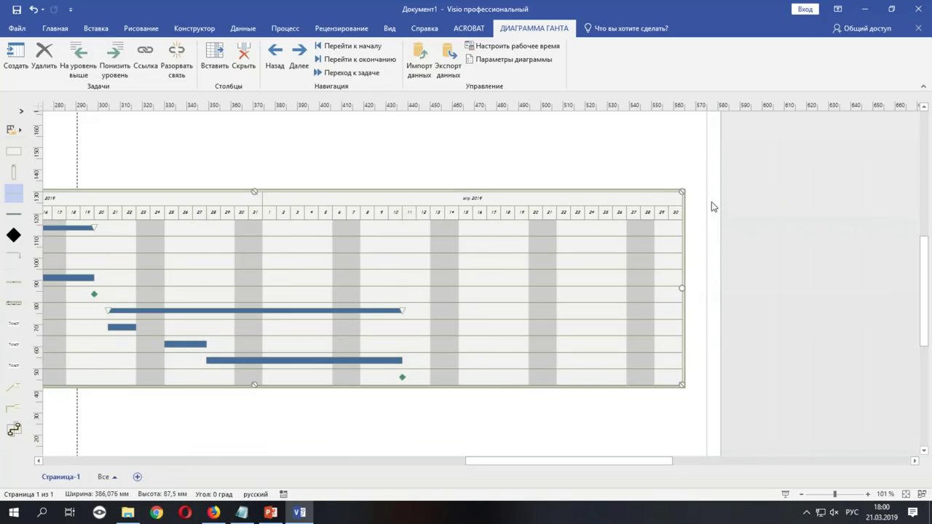
left_click(618, 155)
left_click(512, 59)
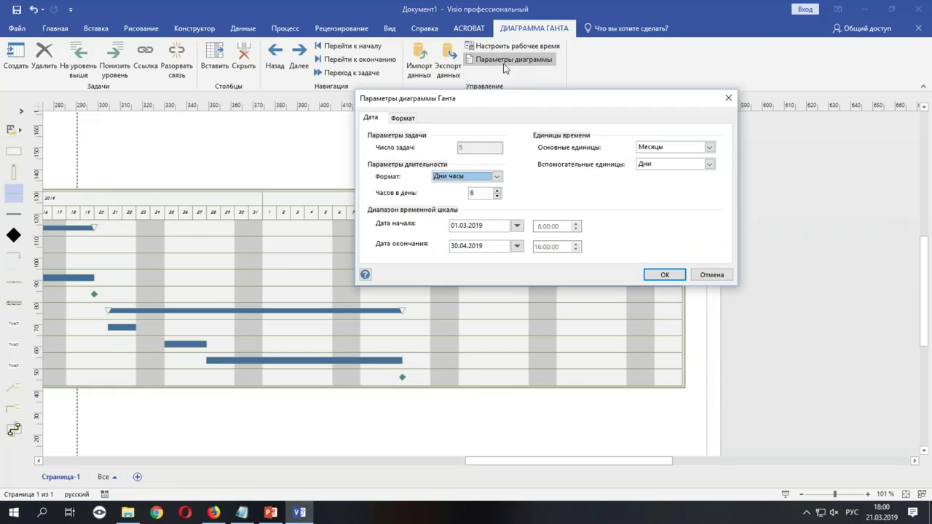
double_click(491, 251)
left_click_drag(543, 104, 800, 60)
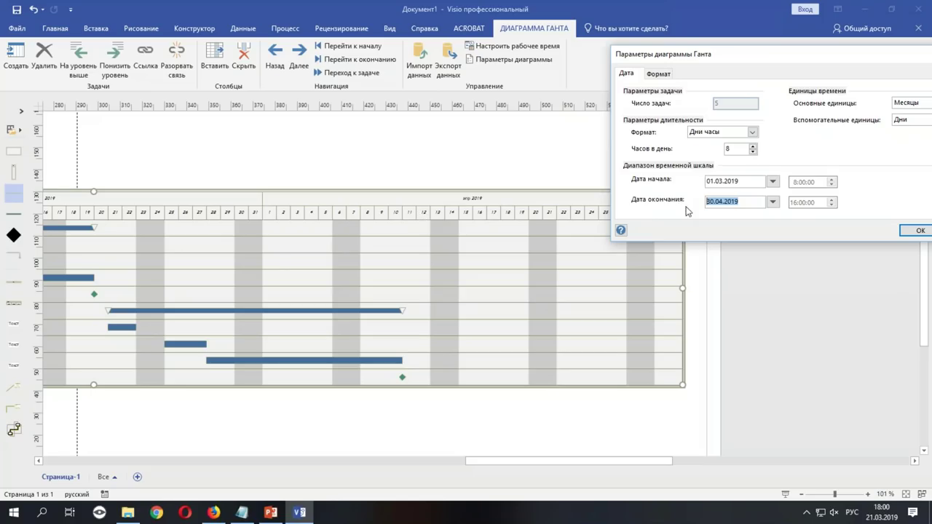
left_click(714, 201)
key("BackSpace")
key("BackSpace")
type("12")
left_click(919, 231)
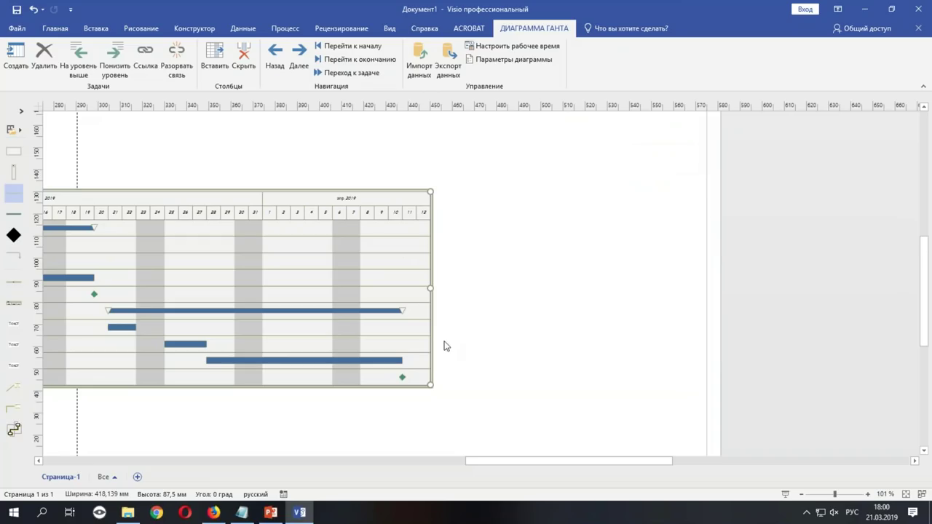
left_click(487, 213)
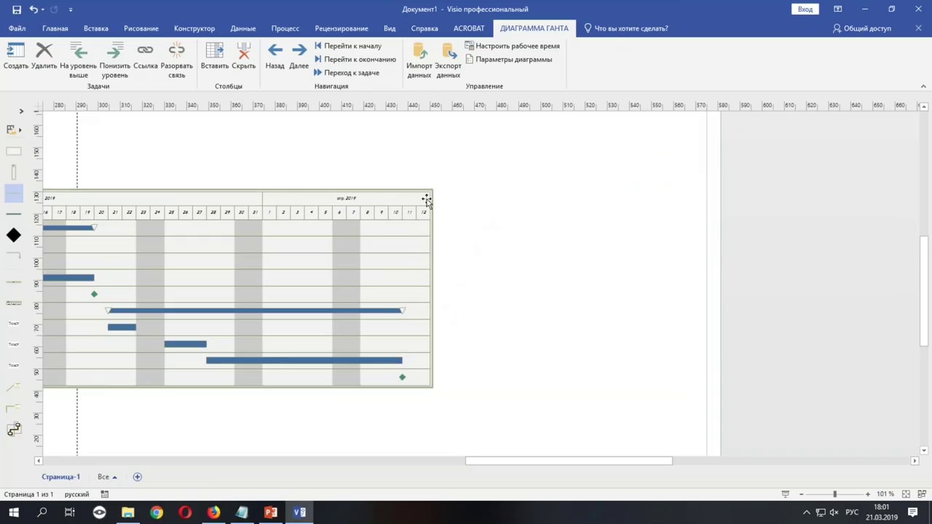
Step: Stretch the chart frame to extend the timeline to 24 April, and shrink it back to 12 April
left_click(428, 192)
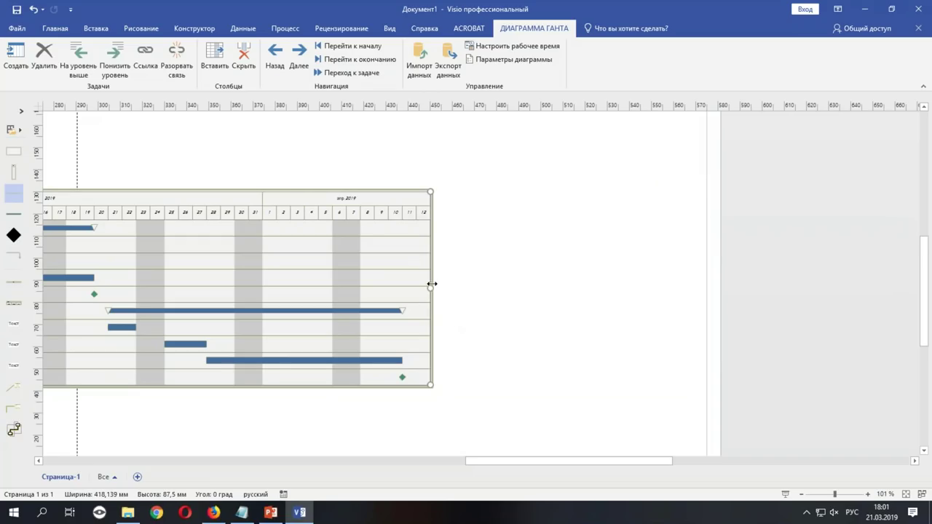
left_click_drag(431, 287, 612, 318)
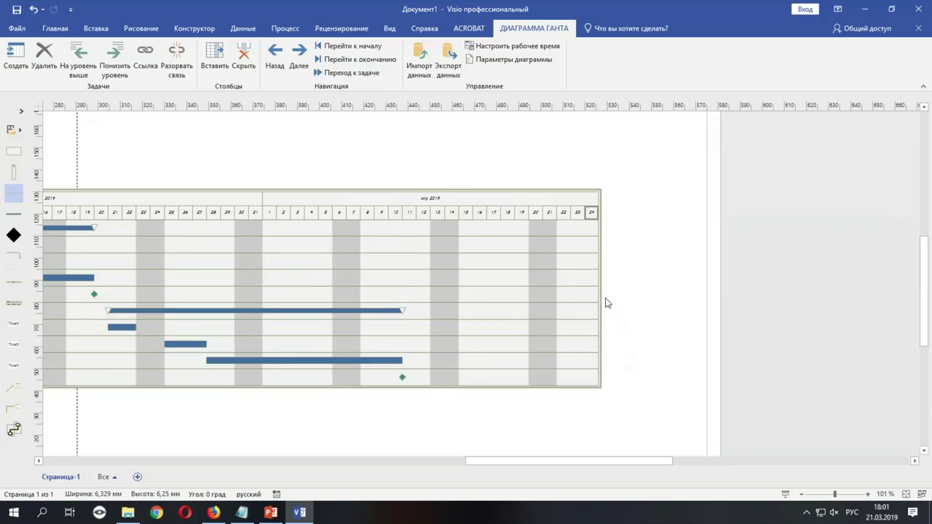
left_click_drag(596, 287, 434, 282)
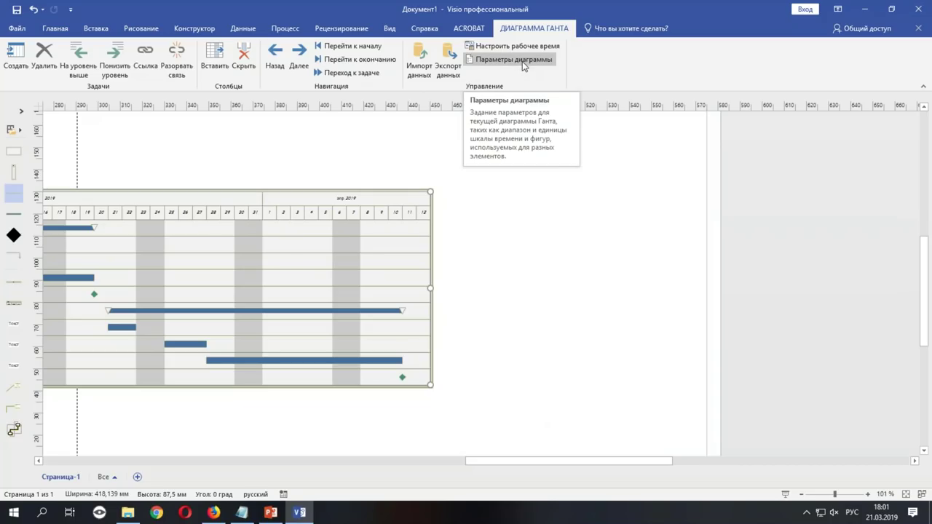
Step: Return to the chart's task columns and expand the Gantt chart shapes stencil to show its shape names
left_click_drag(527, 462, 370, 477)
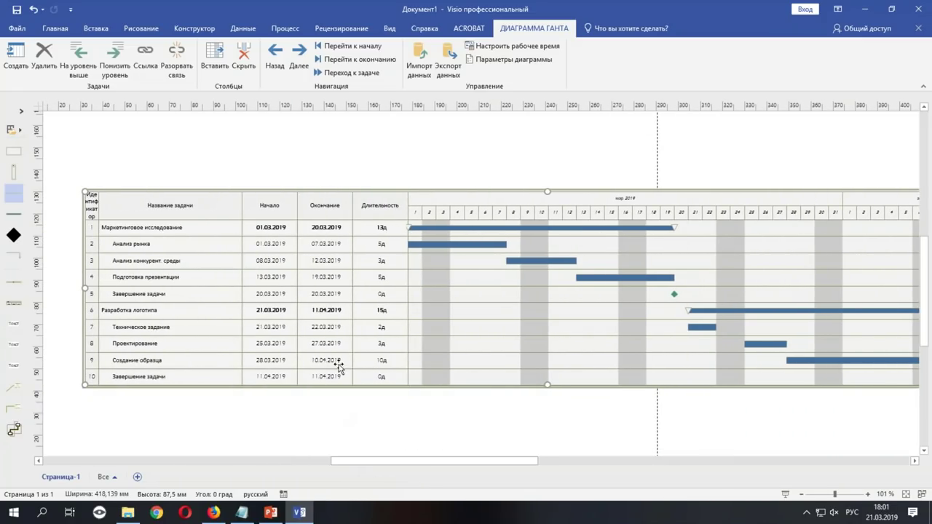
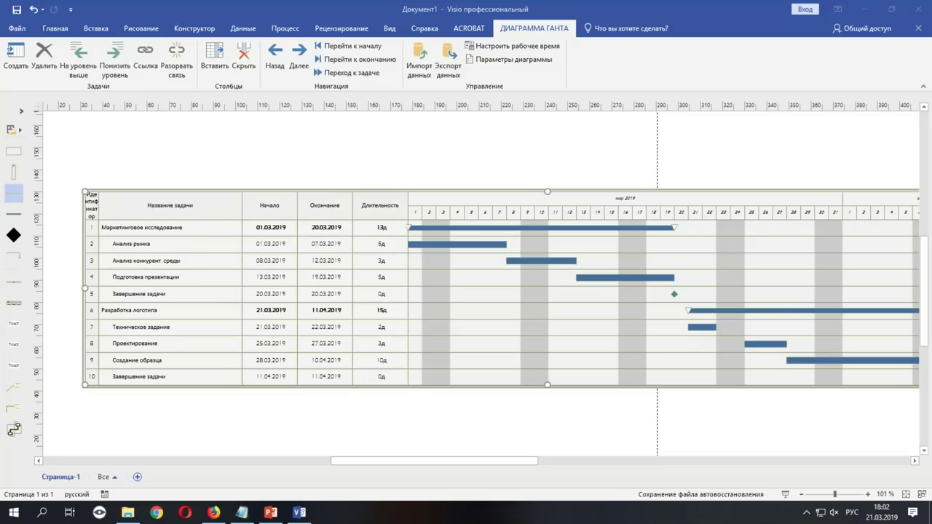
left_click(21, 111)
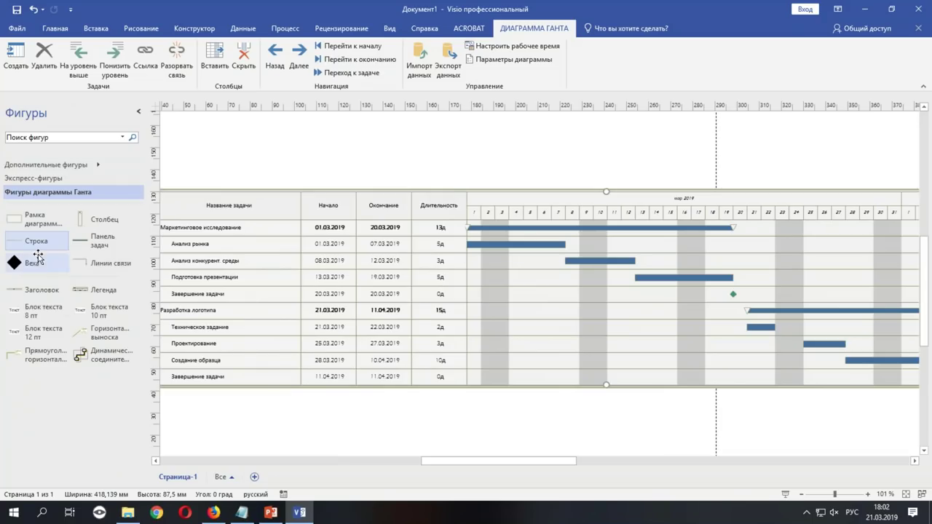
left_click_drag(40, 247, 62, 241)
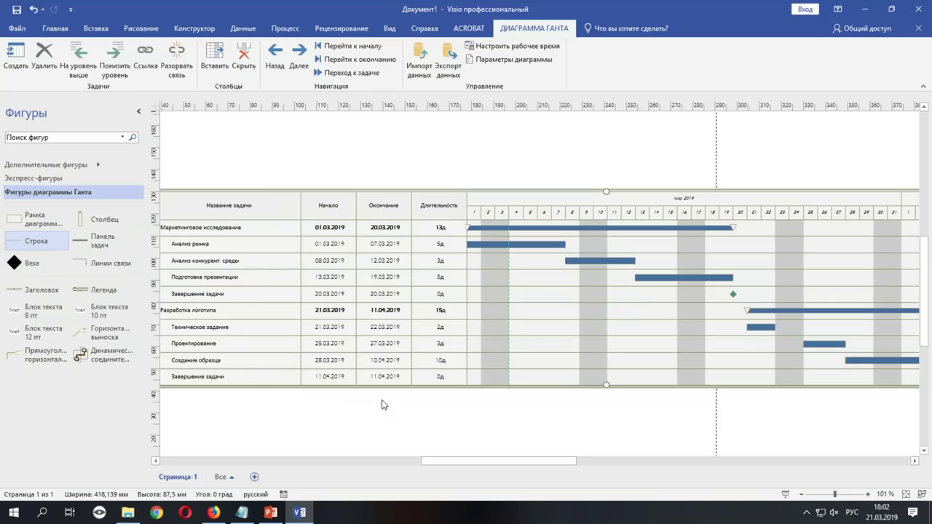
Step: Minimize the shapes pane to give the drawing area more room around the chart's task table
left_click(138, 117)
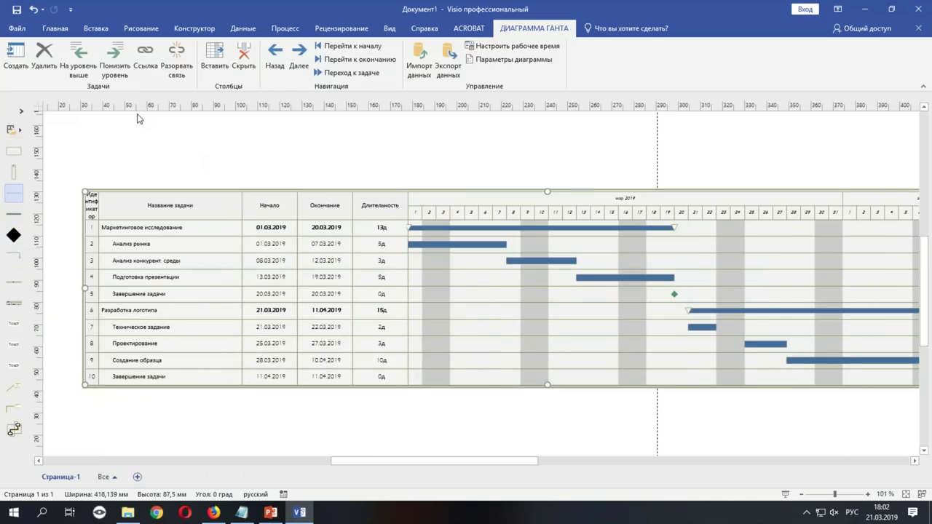
scroll(102, 394, "up", 2, "ctrl")
scroll(100, 389, "up", 2, "ctrl")
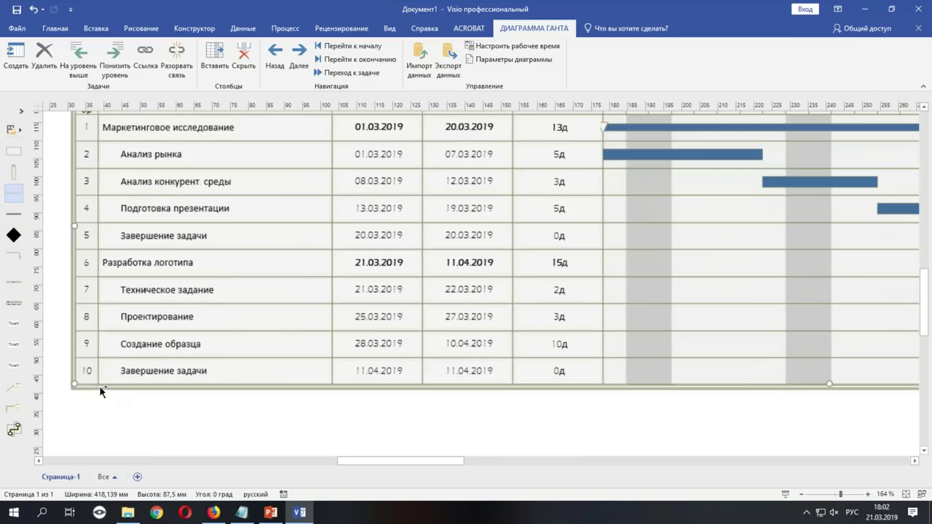
scroll(222, 311, "up", 1)
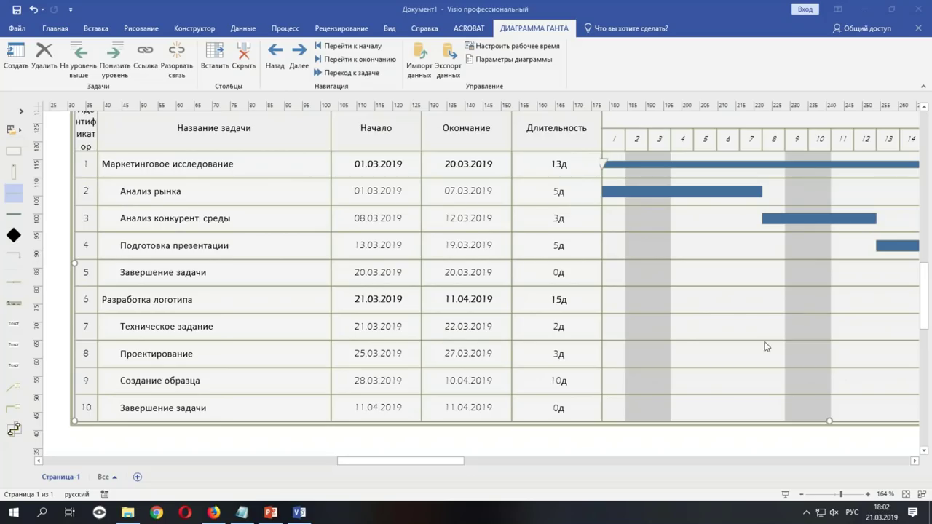
Step: Try to link the Анализ рынка bar to the Анализ конкурент. среды bar as a dependency
left_click(718, 202)
left_click(717, 202)
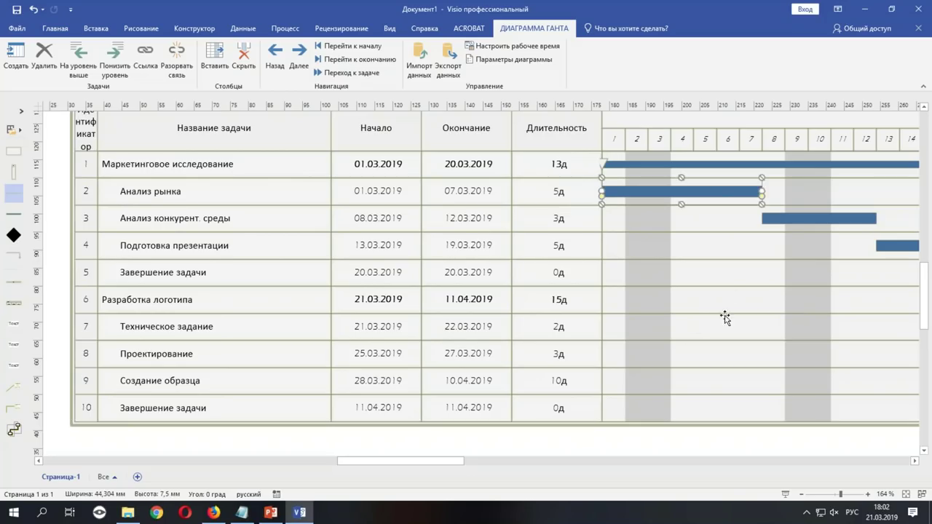
left_click(915, 462)
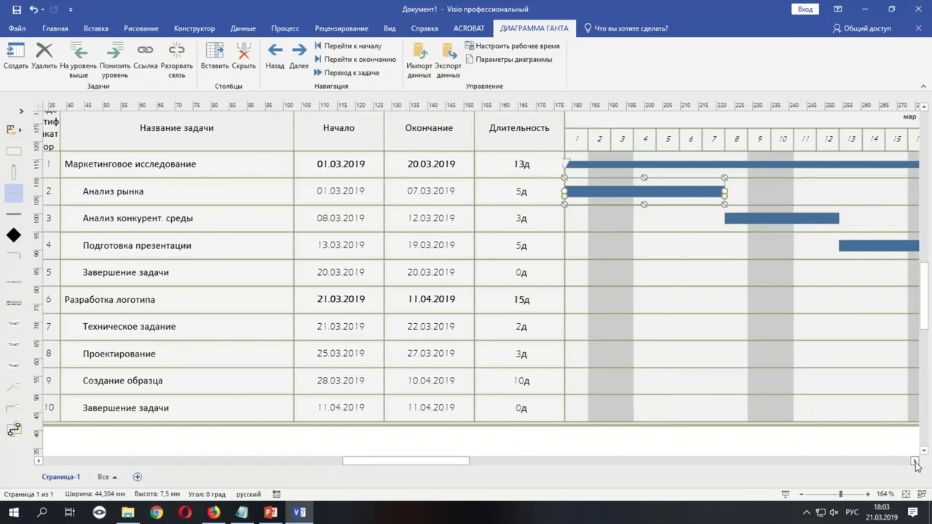
left_click(915, 462)
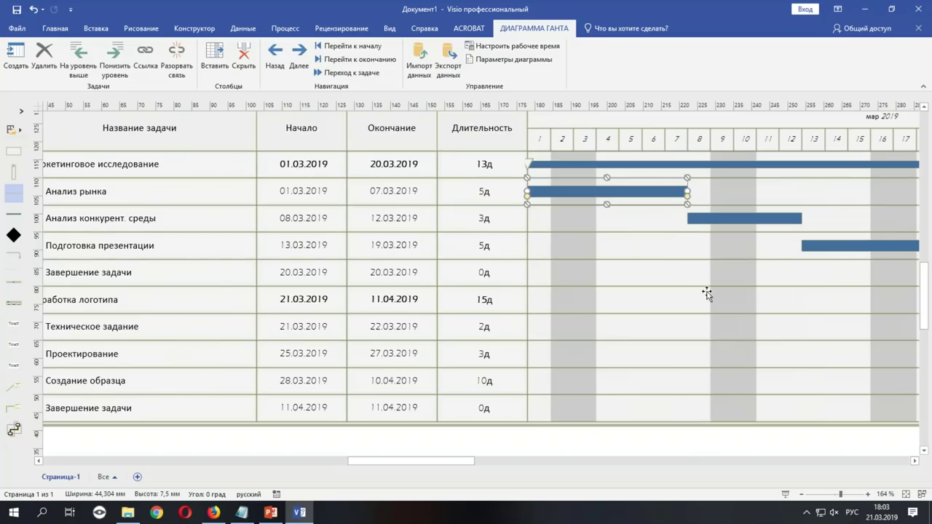
left_click(737, 218, "shift")
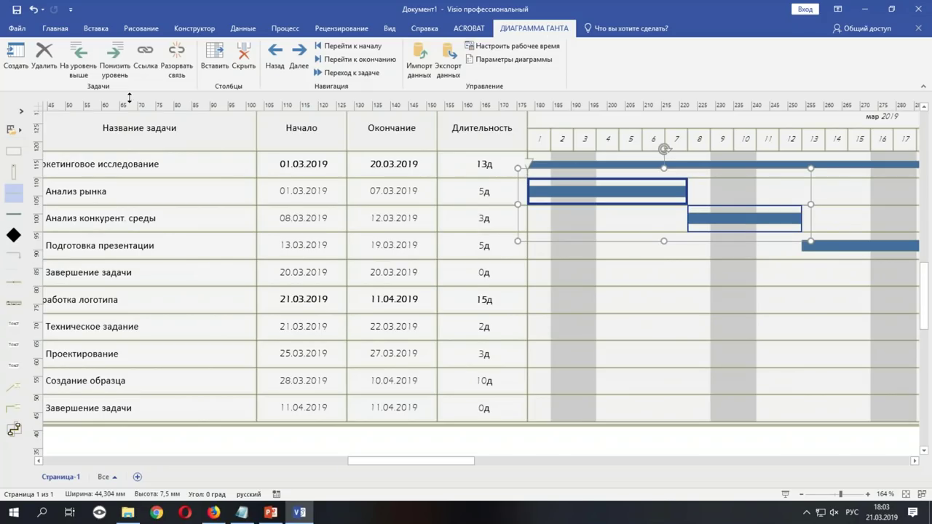
left_click(145, 57)
left_click(764, 298)
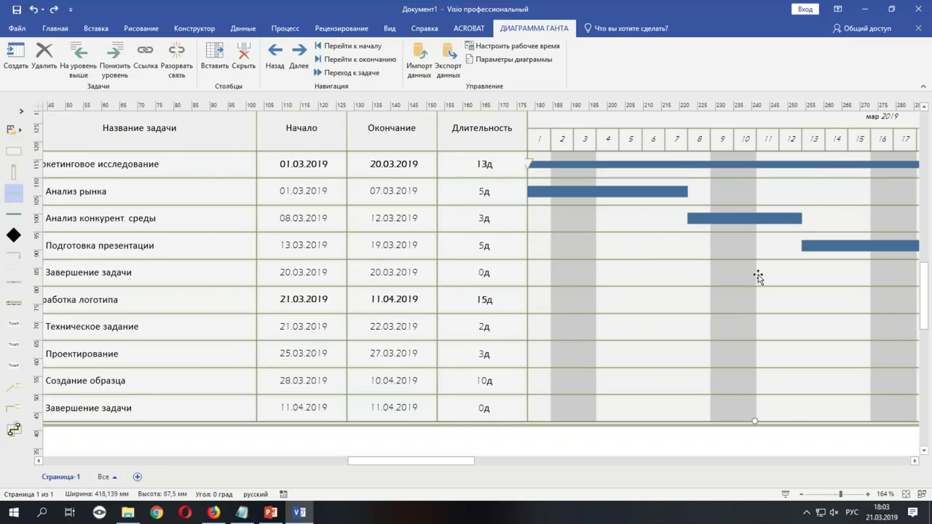
Step: Try to link the same two bars in reverse order, from Анализ конкурент. среды to Анализ рынка
left_click(737, 220)
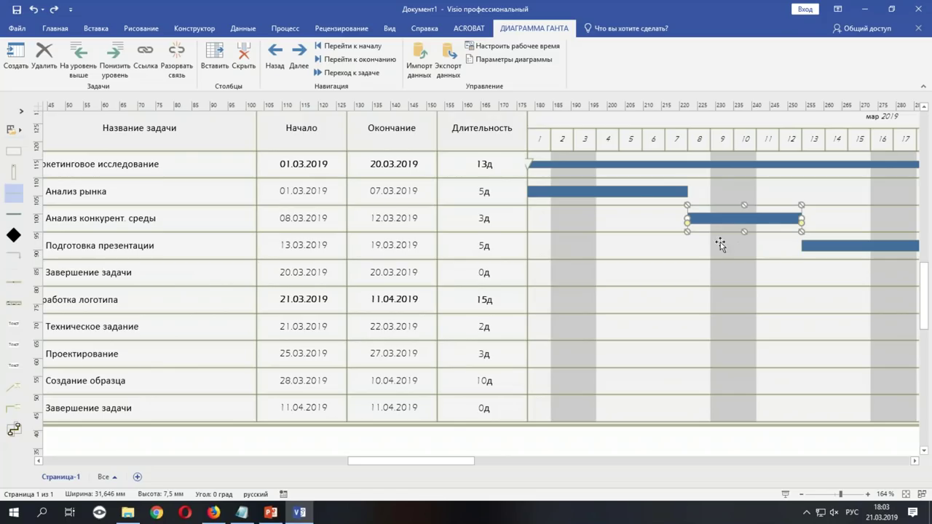
left_click(635, 196, "shift")
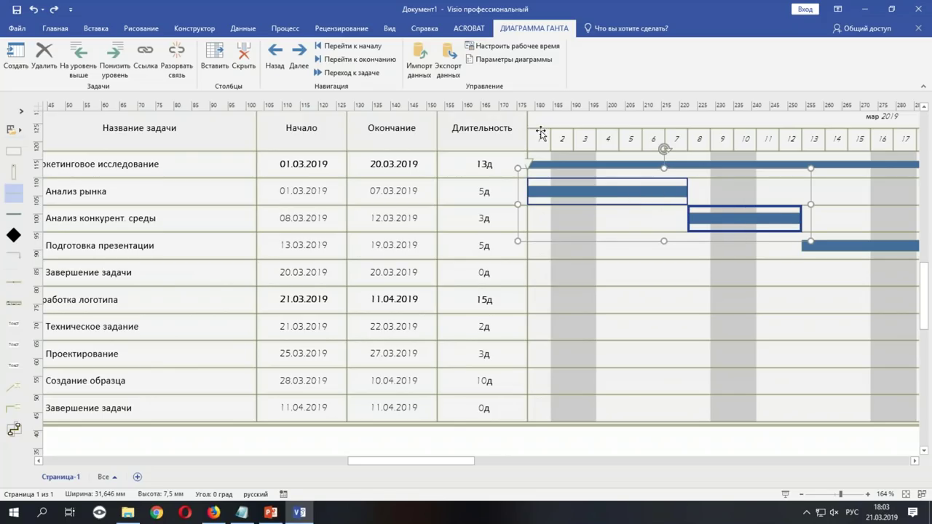
left_click(146, 57)
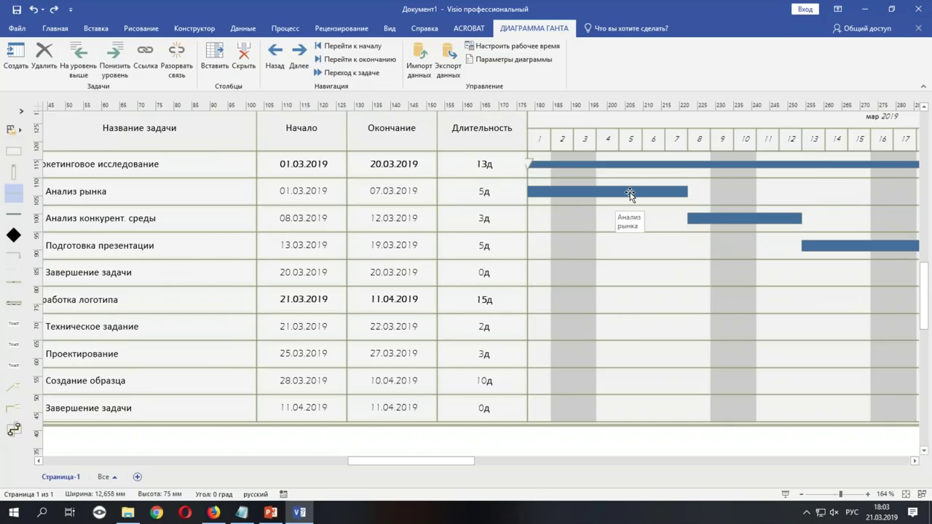
Step: Link Анализ рынка as the predecessor of Анализ конкурент. среды
left_click(630, 193)
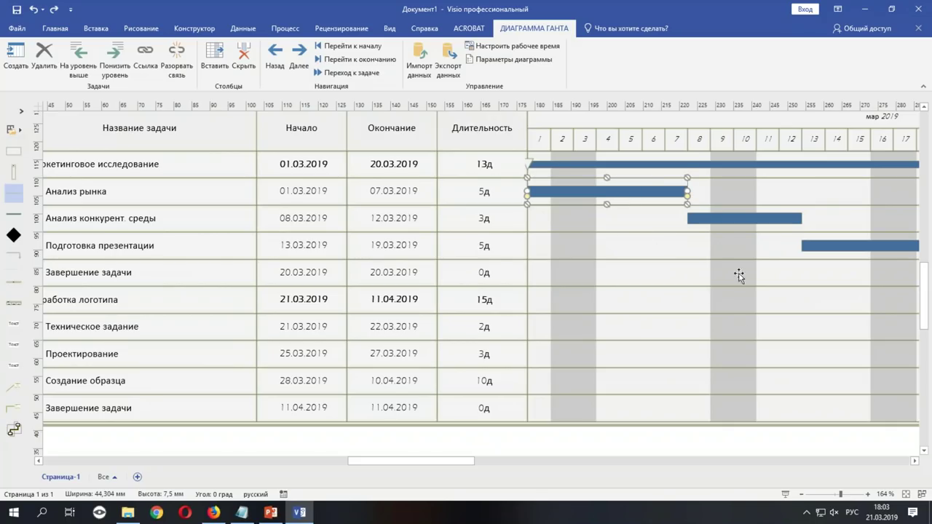
left_click(735, 220, "shift")
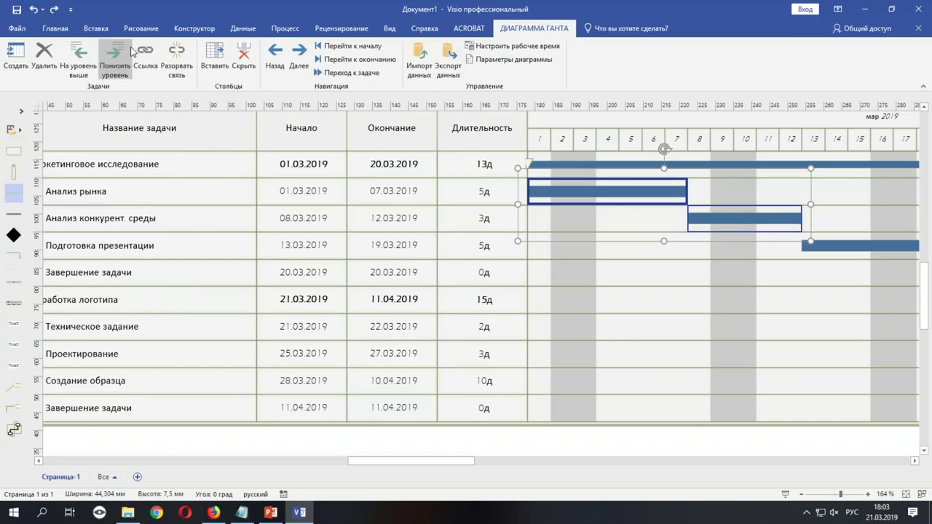
left_click(153, 53)
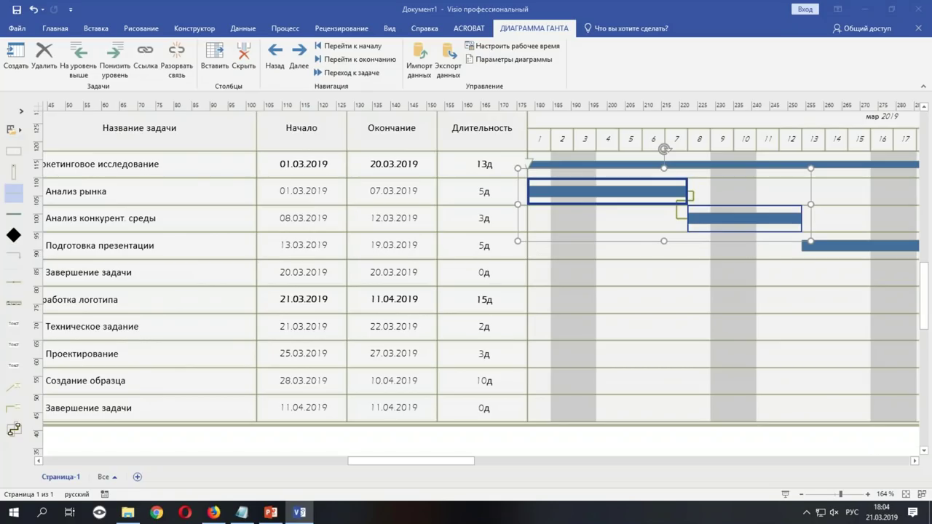
Step: Link the Анализ конкурент. среды bar to the Подготовка презентации bar
left_click(426, 466)
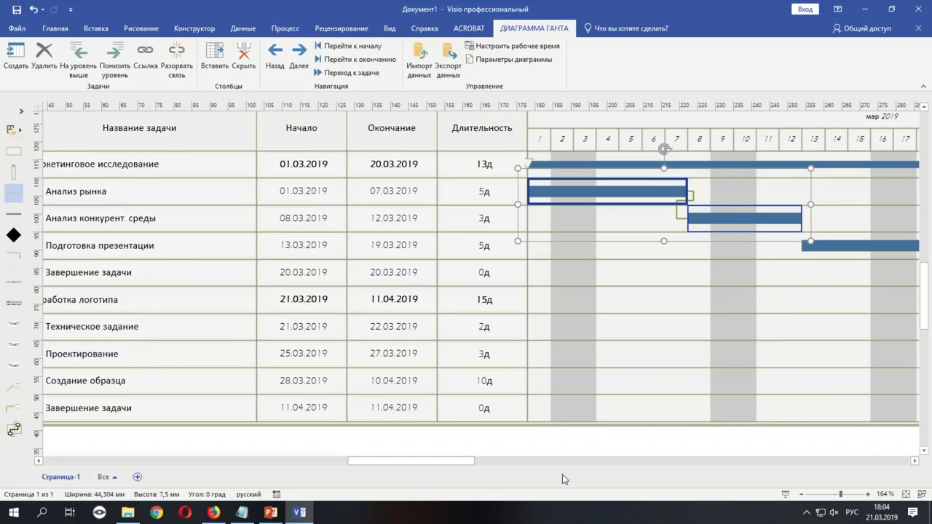
left_click_drag(458, 461, 479, 461)
scroll(539, 468, "right", 5)
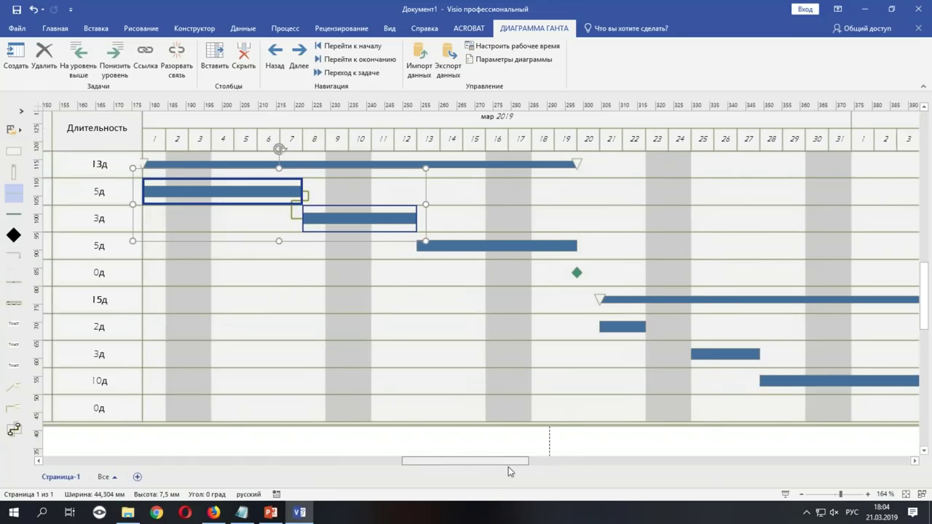
left_click(388, 224)
left_click(388, 220)
left_click(561, 247, "shift")
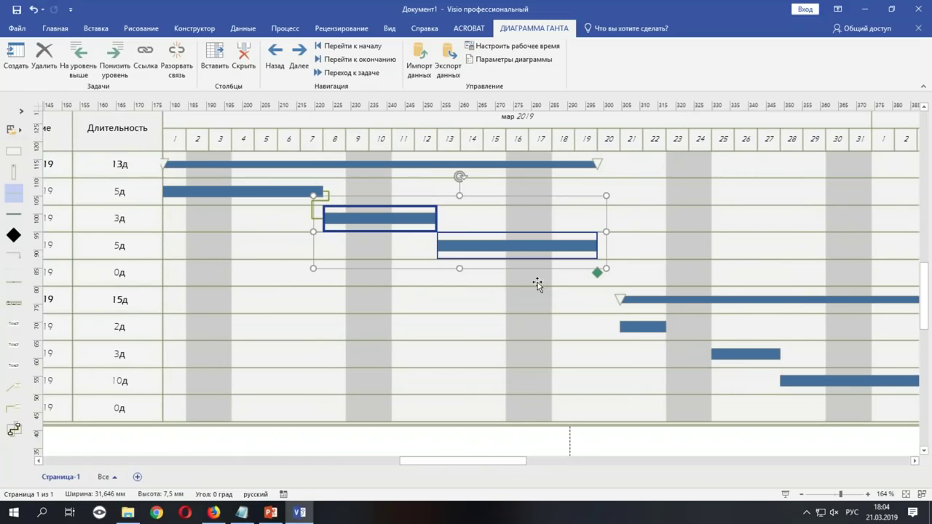
left_click(145, 59)
Step: Link the Подготовка презентации bar to the Техническое задание bar of the logo-development task
left_click(390, 353)
left_click(570, 248)
left_click(641, 329, "shift")
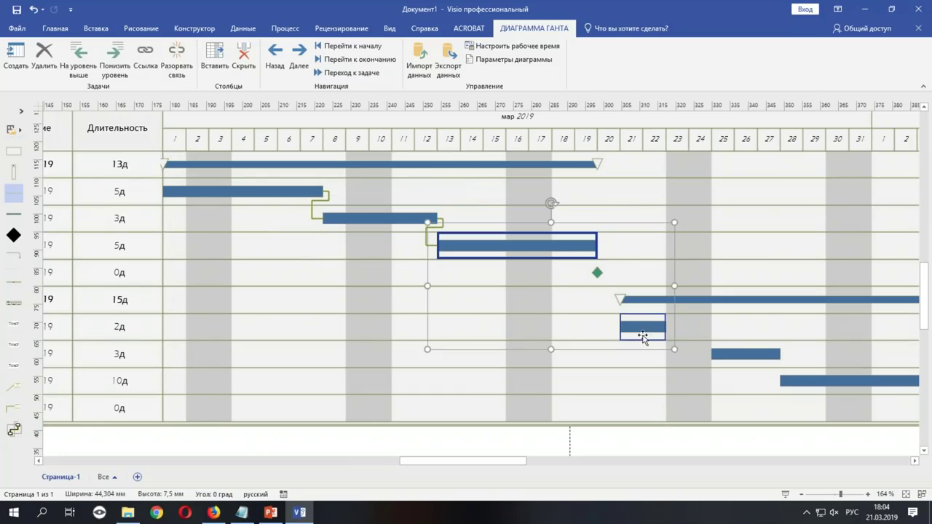
left_click(145, 58)
Step: Link the Техническое задание, Проектирование and Создание образца bars in sequence
left_click(719, 388)
left_click_drag(503, 459, 550, 459)
left_click(324, 290)
left_click(427, 320, "shift")
left_click(522, 345, "shift")
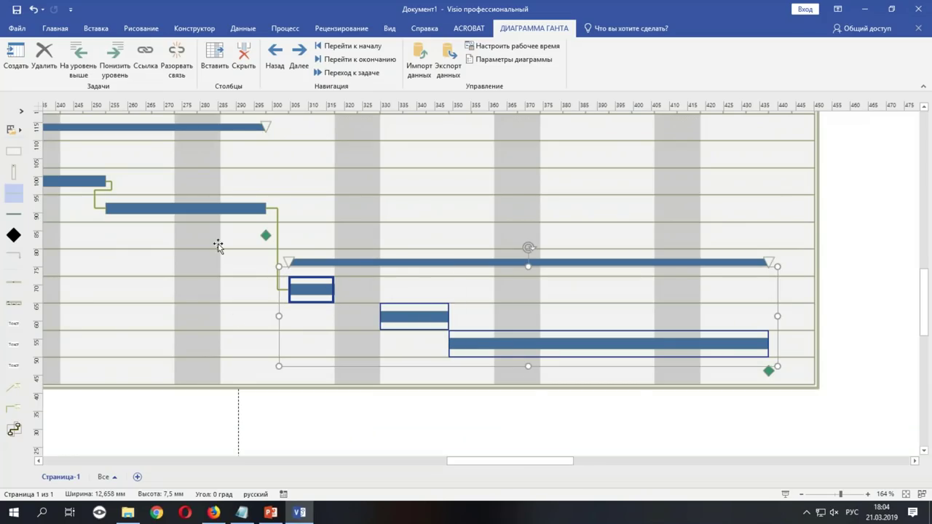
left_click(145, 54)
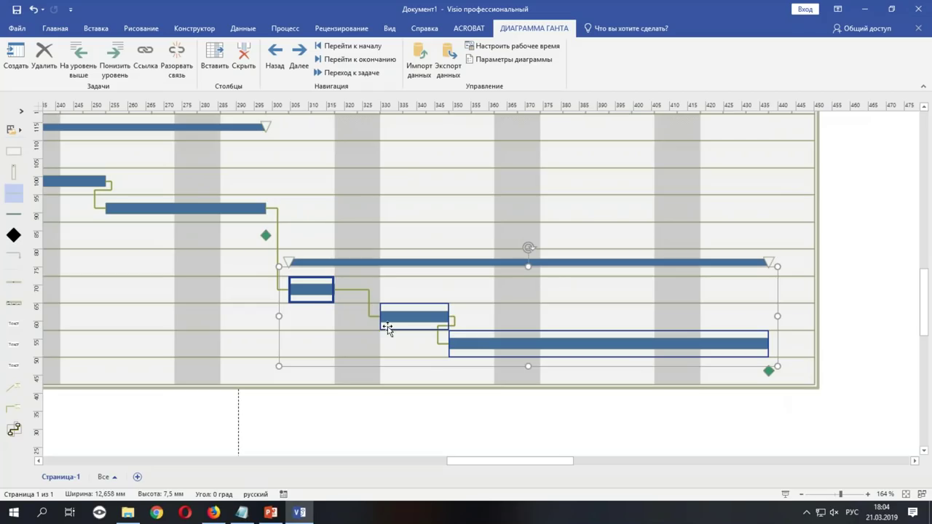
left_click(762, 435)
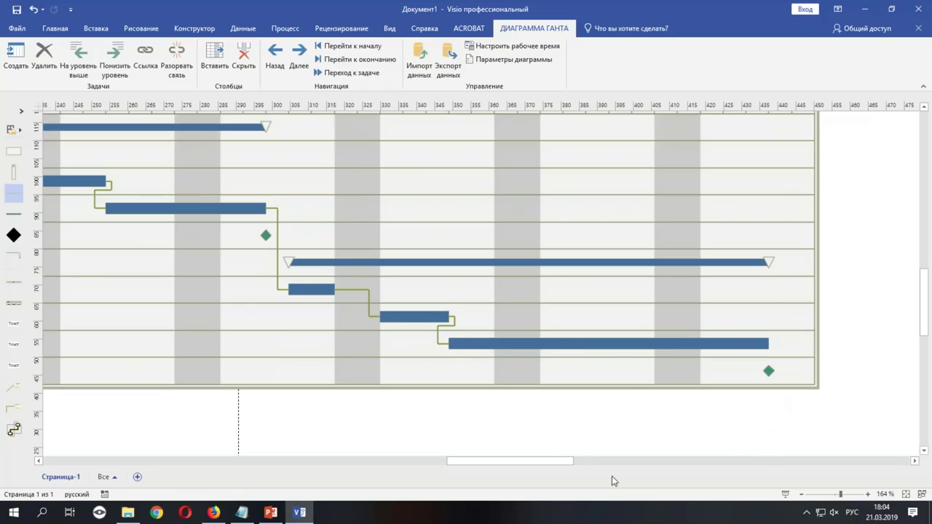
Step: Add a blank second page to the document and make it the active page
left_click_drag(555, 461, 470, 400)
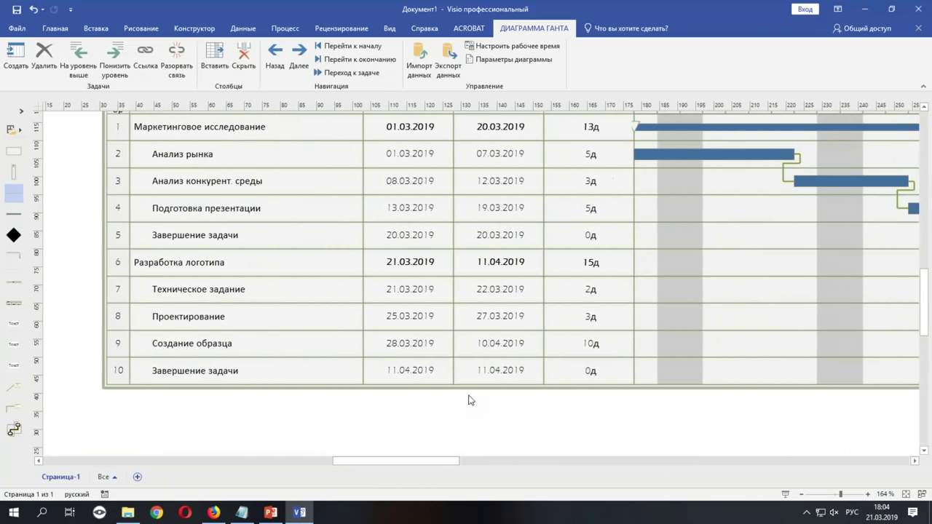
scroll(481, 371, "up", 2)
scroll(481, 371, "up", 1)
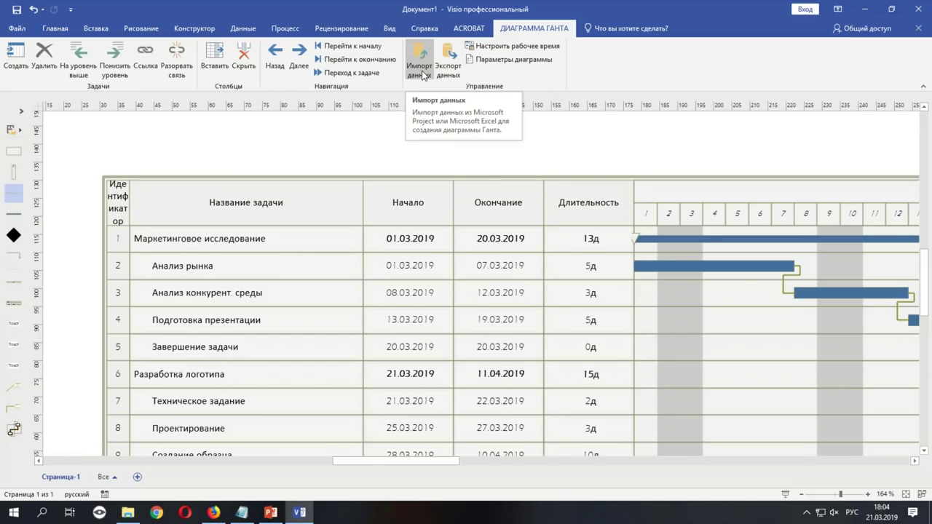
scroll(462, 240, "down", 2)
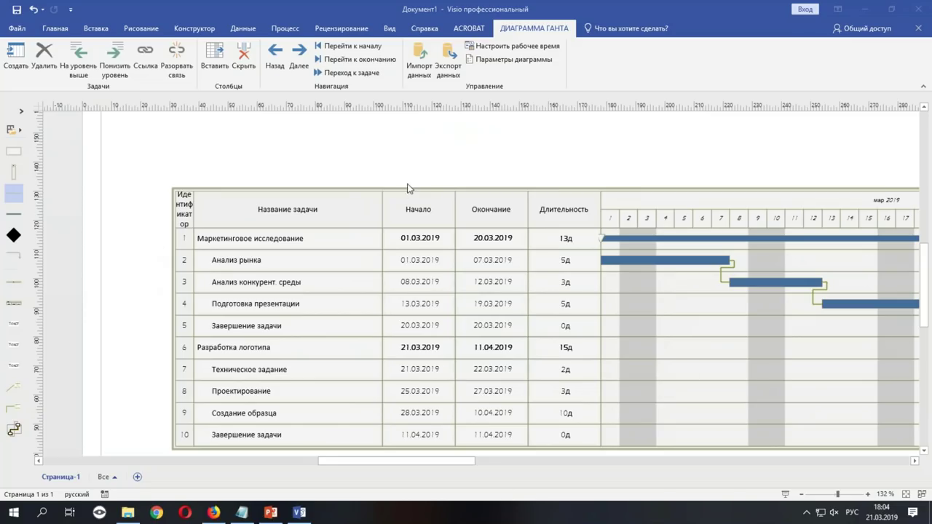
left_click(137, 477)
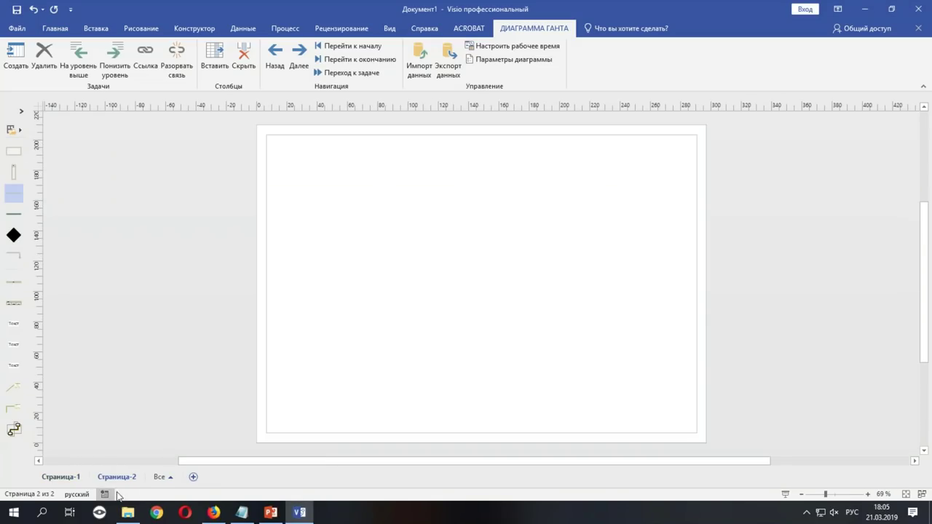
left_click(64, 479)
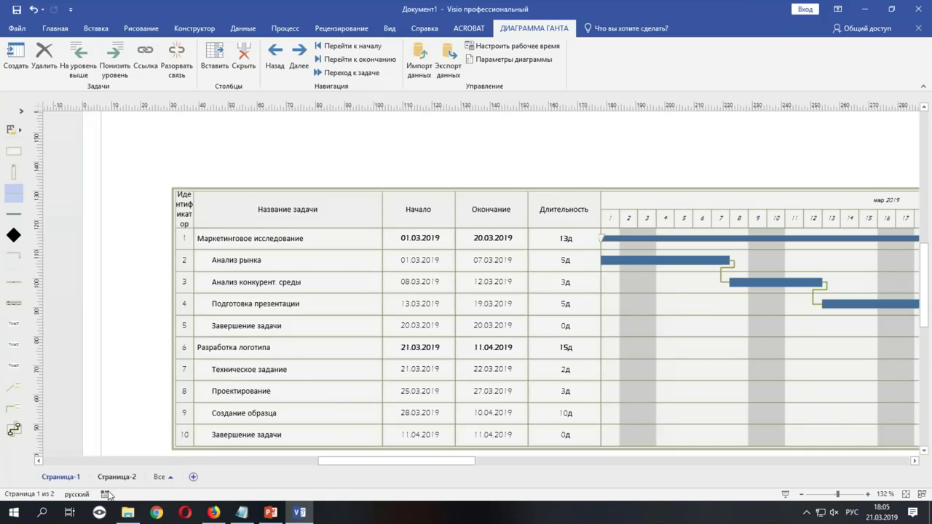
scroll(292, 408, "down", 1)
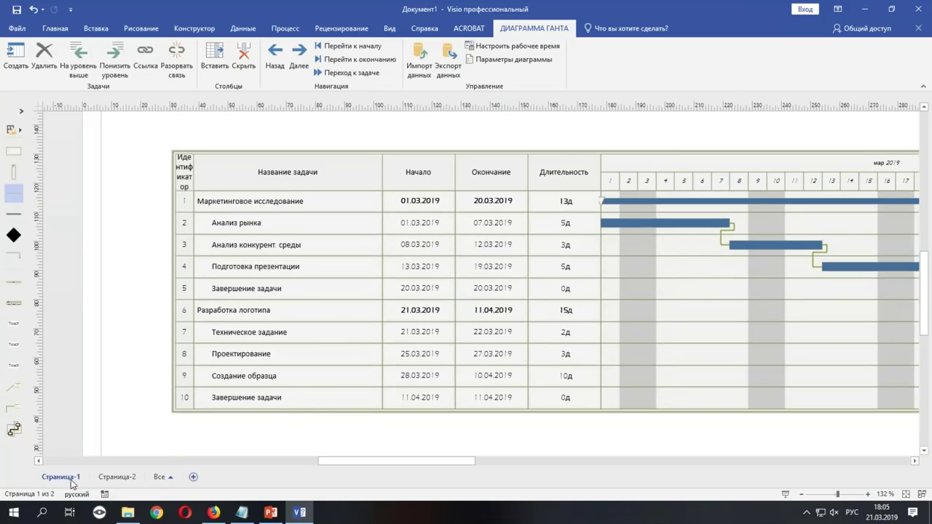
left_click(125, 479)
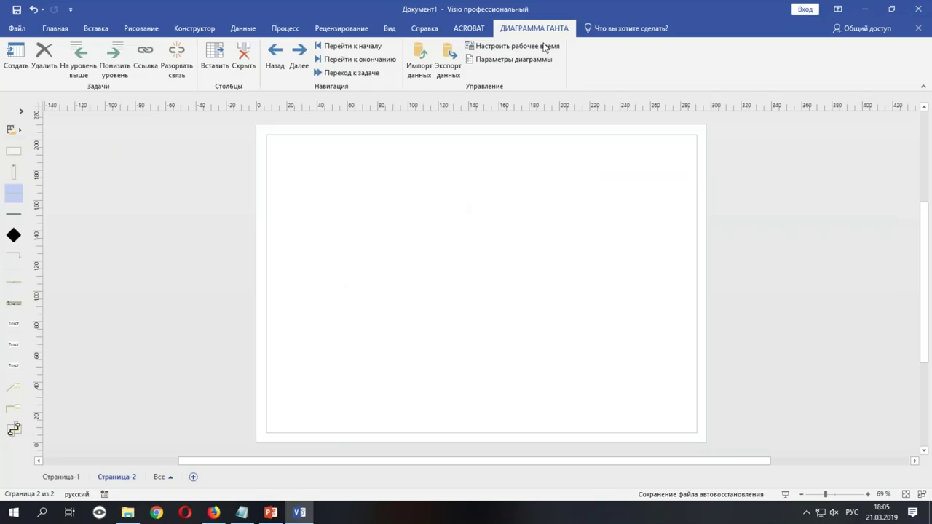
Step: Start a Gantt data import based on information already stored in a file, with Microsoft Excel file as the data format
left_click(419, 69)
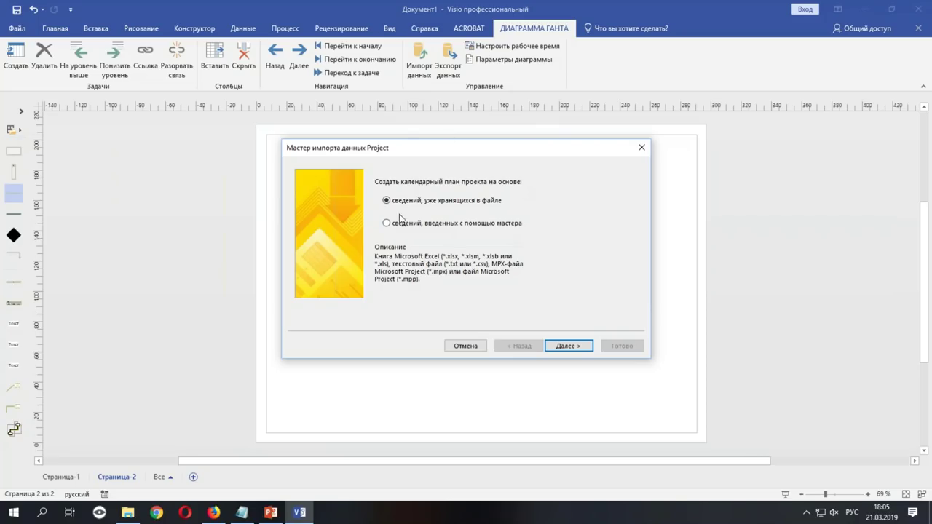
left_click(566, 346)
left_click(415, 197)
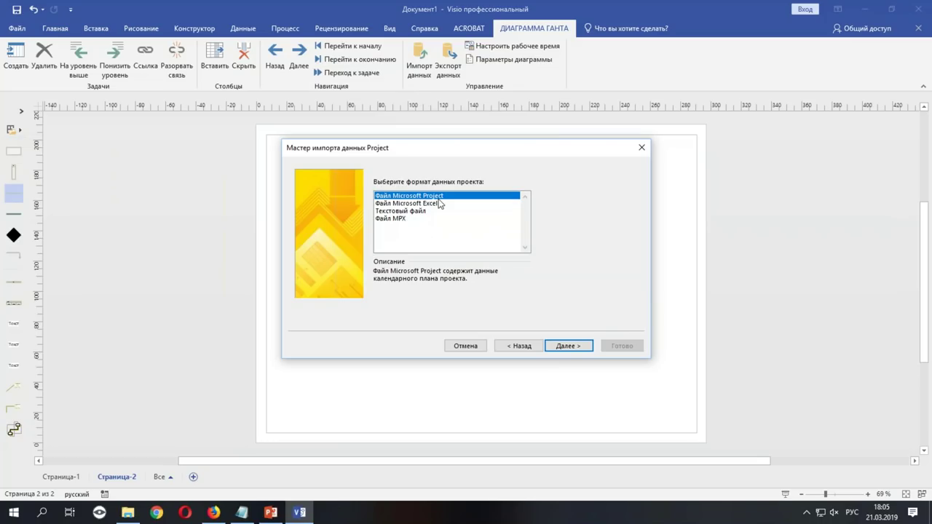
left_click(433, 205)
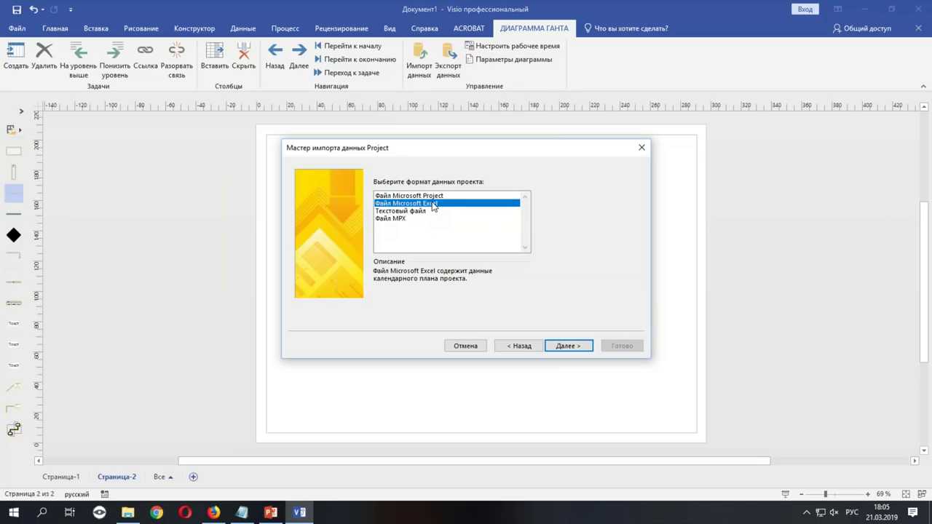
left_click(426, 197)
left_click(426, 205)
left_click(429, 195)
left_click(430, 204)
left_click(430, 197)
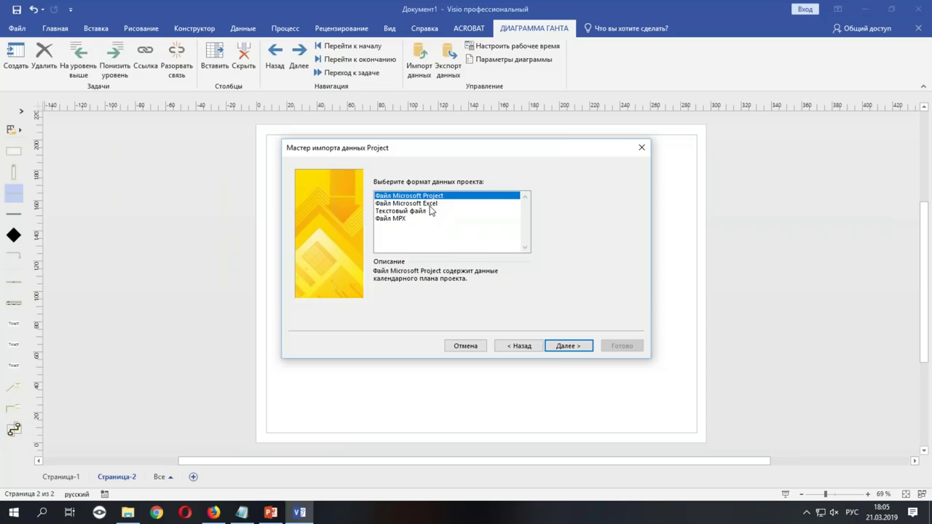
left_click(430, 204)
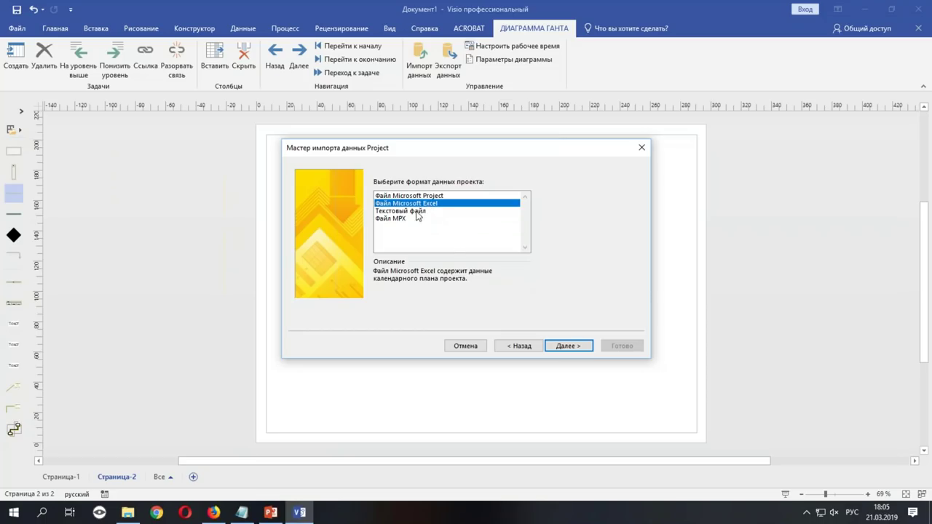
left_click(564, 346)
Step: Choose GANT.xlsx from the desktop folder Семинар VISIO (Gantt) as the source file and continue to the column mapping
left_click(611, 215)
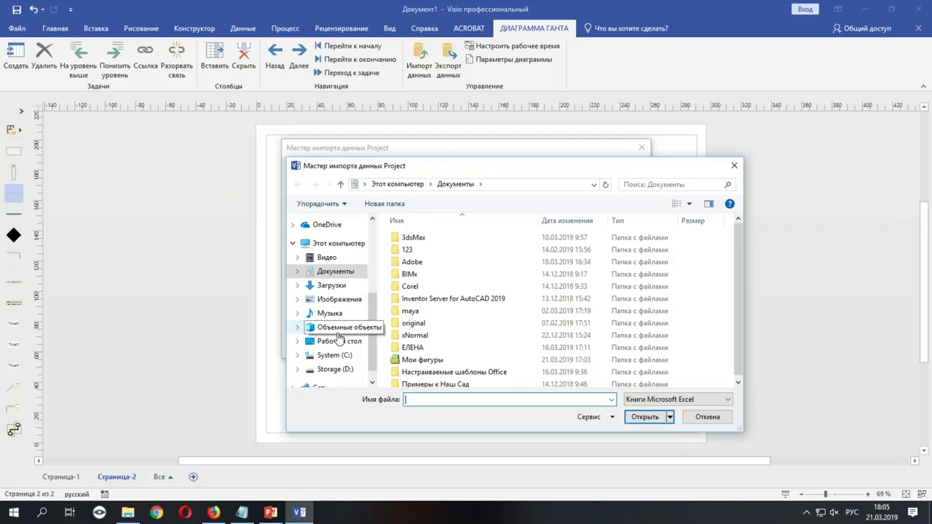
left_click(338, 340)
double_click(474, 259)
left_click(421, 250)
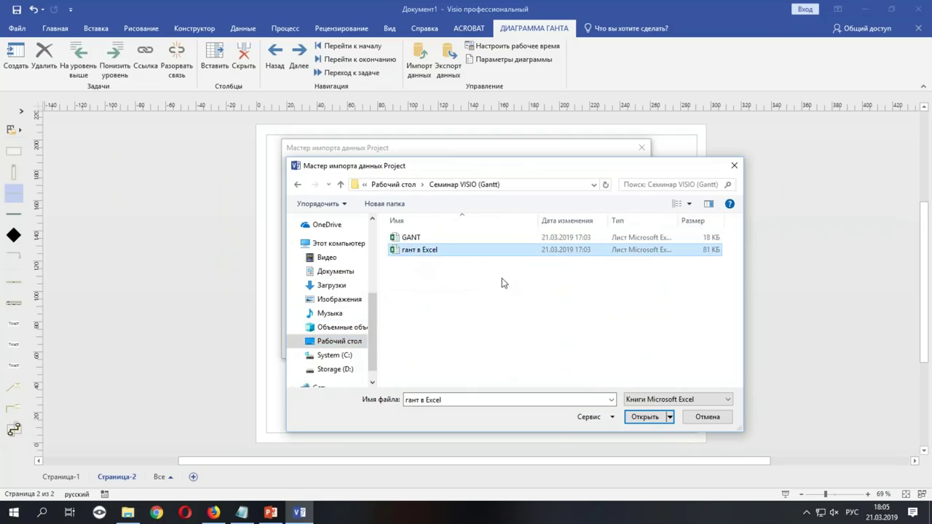
left_click(408, 239)
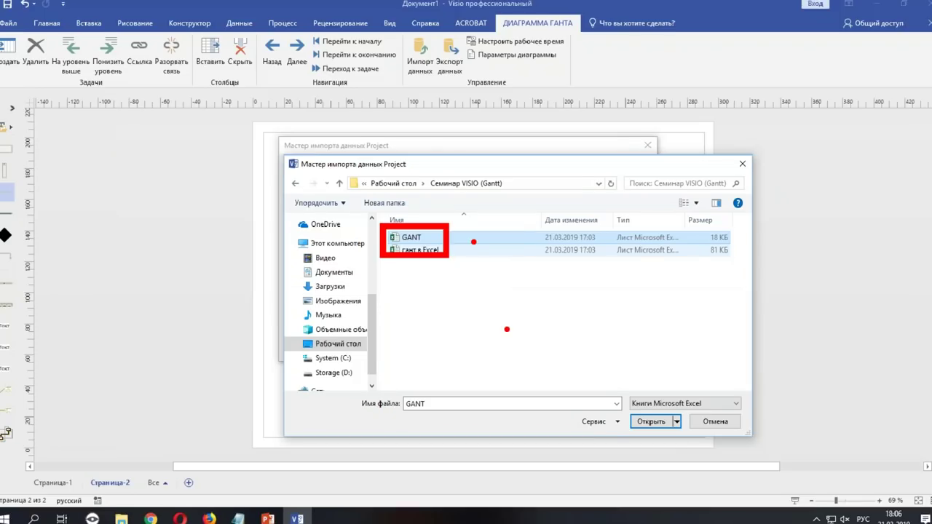
left_click(652, 421)
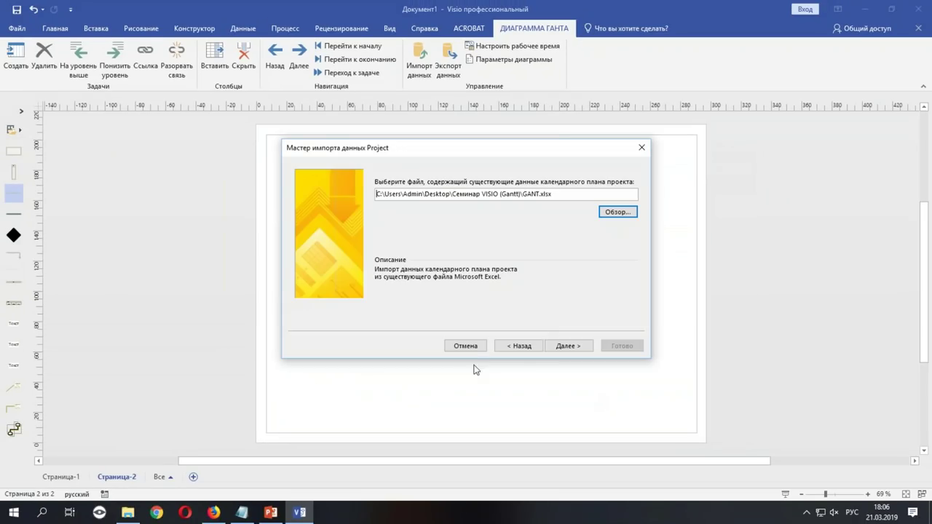
left_click(562, 350)
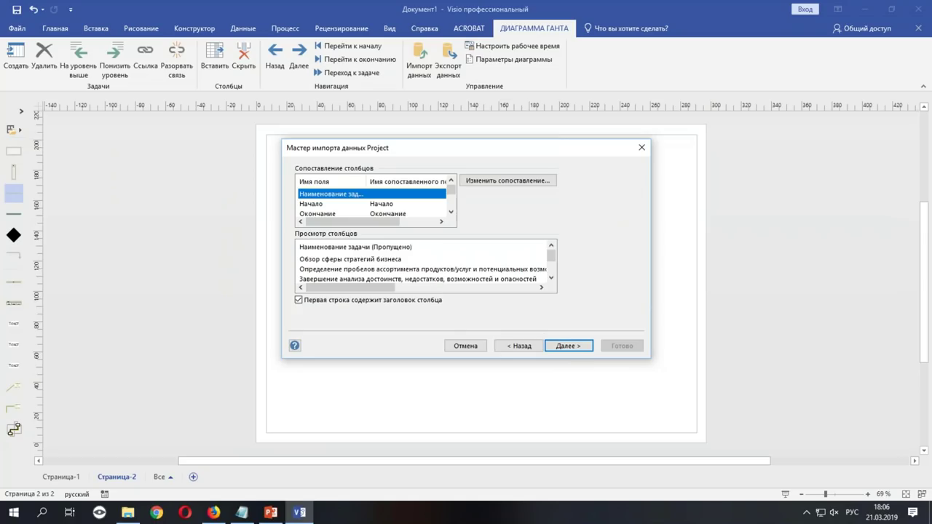
Step: Map the Наименование задачи column to the Название задачи field with the Текст data format
left_click_drag(368, 182, 402, 180)
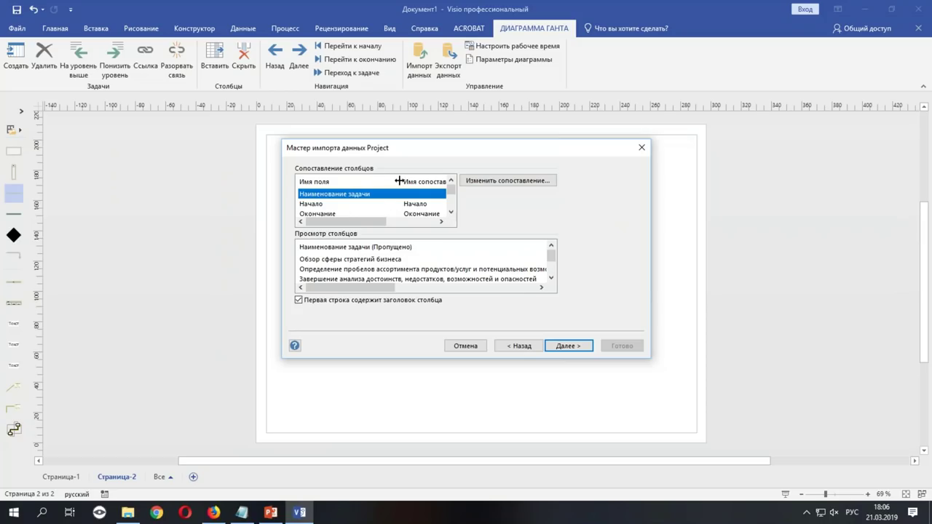
left_click_drag(398, 181, 358, 181)
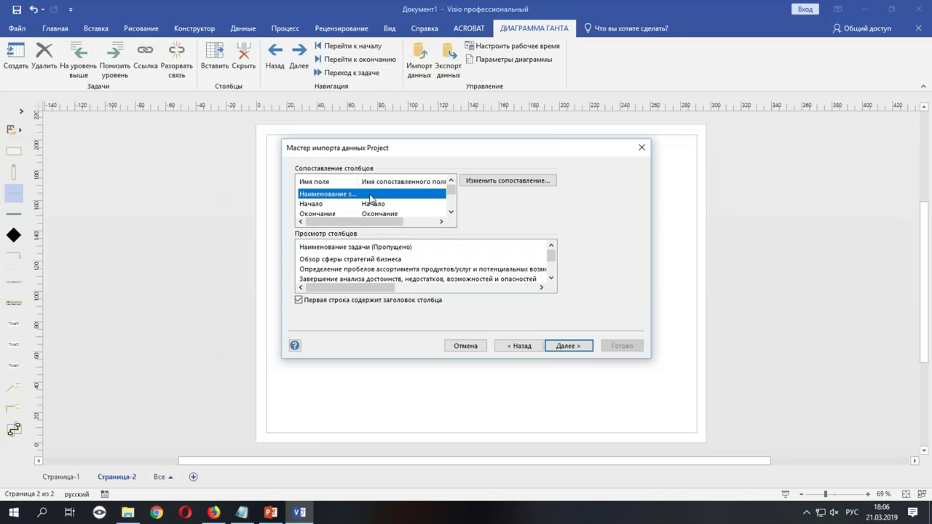
mouse_move(357, 185)
left_mouse_down()
mouse_move(384, 182)
mouse_move(366, 182)
left_mouse_up()
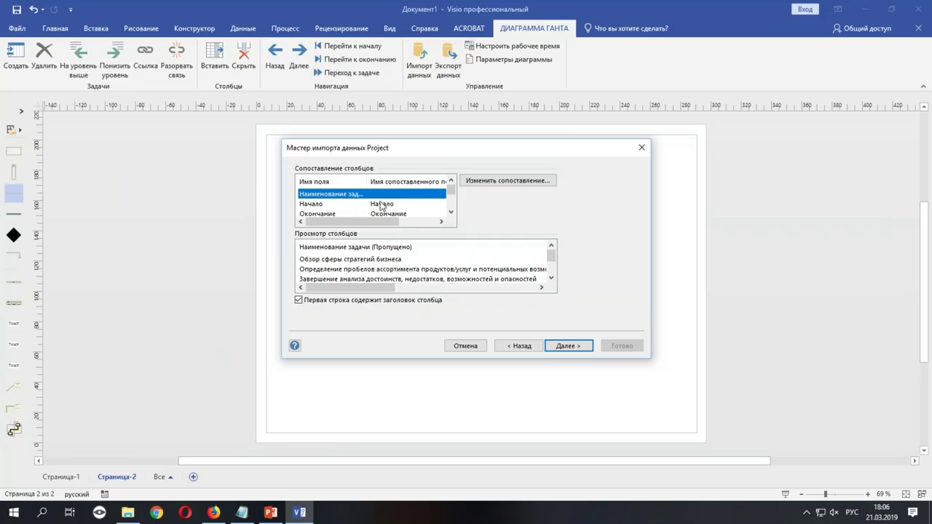
left_click(533, 188)
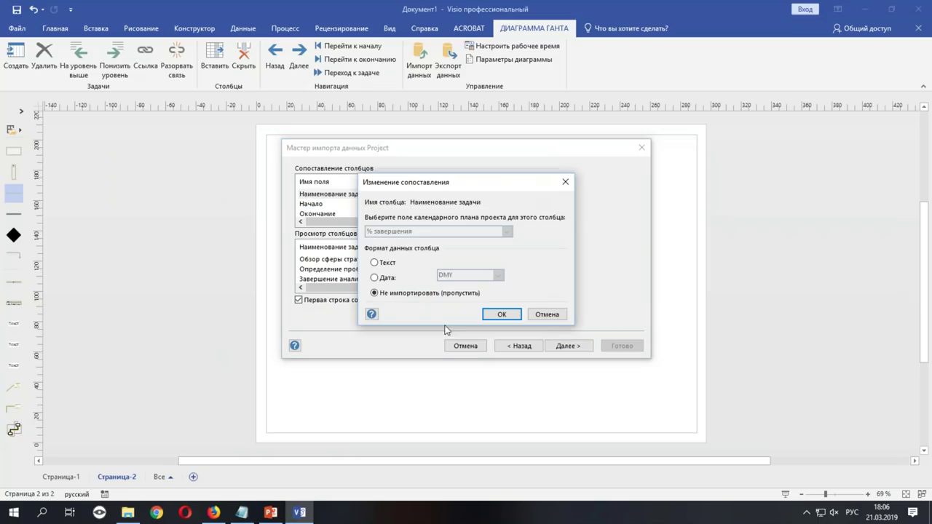
left_click(374, 264)
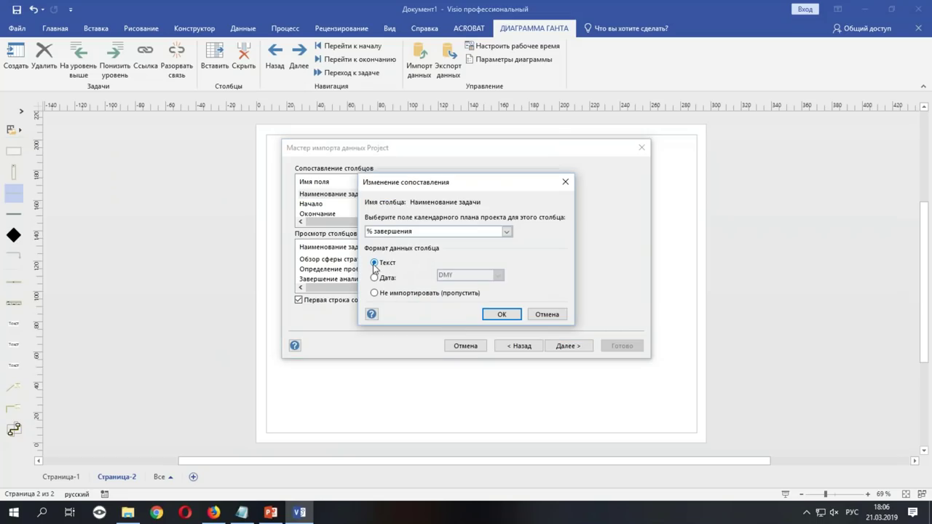
left_click_drag(462, 181, 585, 153)
left_click(548, 205)
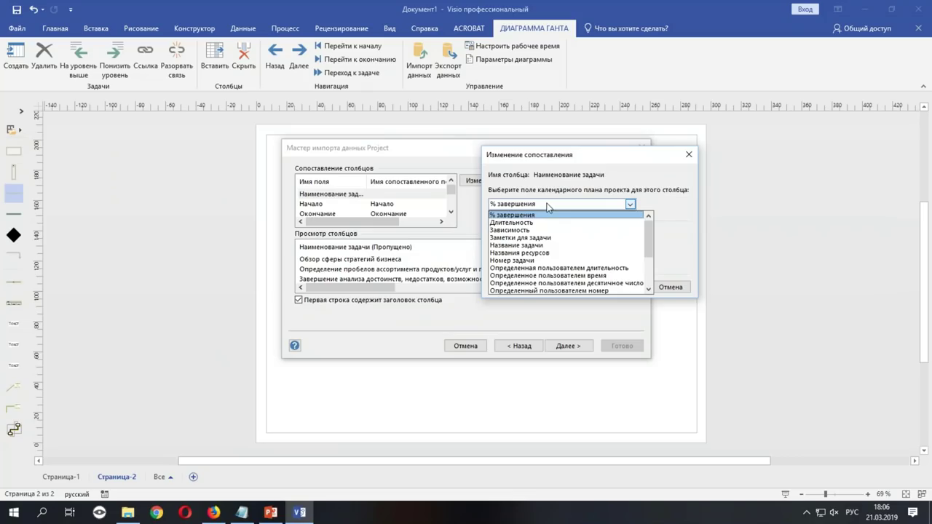
left_click(507, 247)
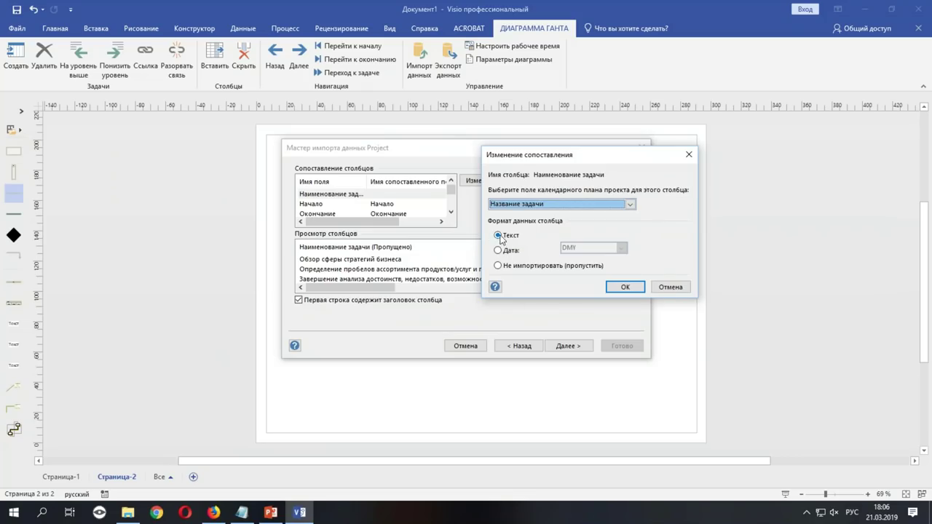
left_click(624, 287)
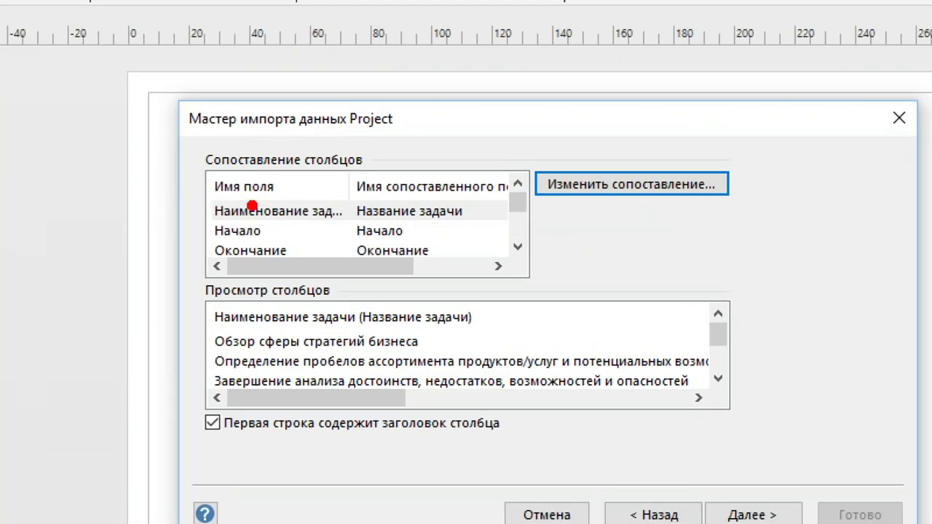
mouse_move(220, 198)
left_mouse_down()
mouse_move(381, 190)
mouse_move(175, 239)
mouse_move(239, 188)
left_mouse_up()
mouse_move(469, 217)
left_mouse_down()
mouse_move(601, 213)
mouse_move(628, 236)
left_mouse_up()
left_click(650, 203)
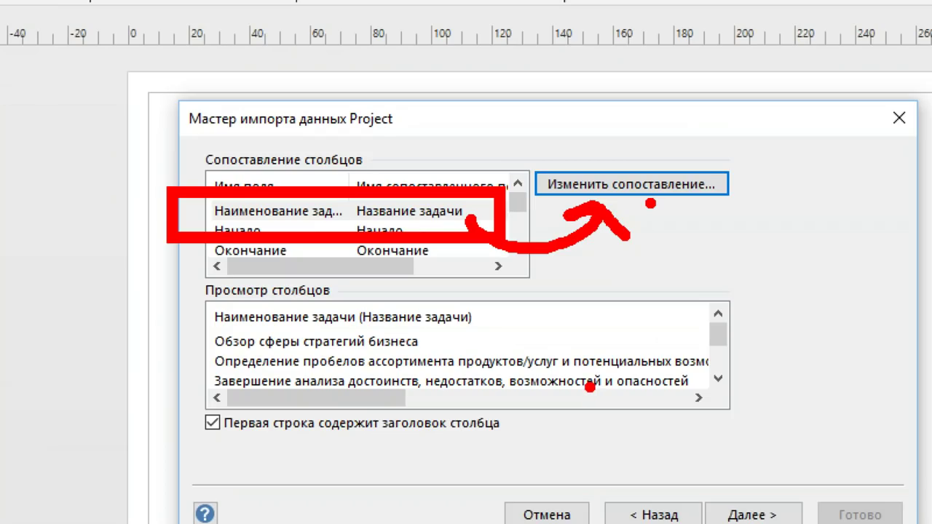
key("Escape")
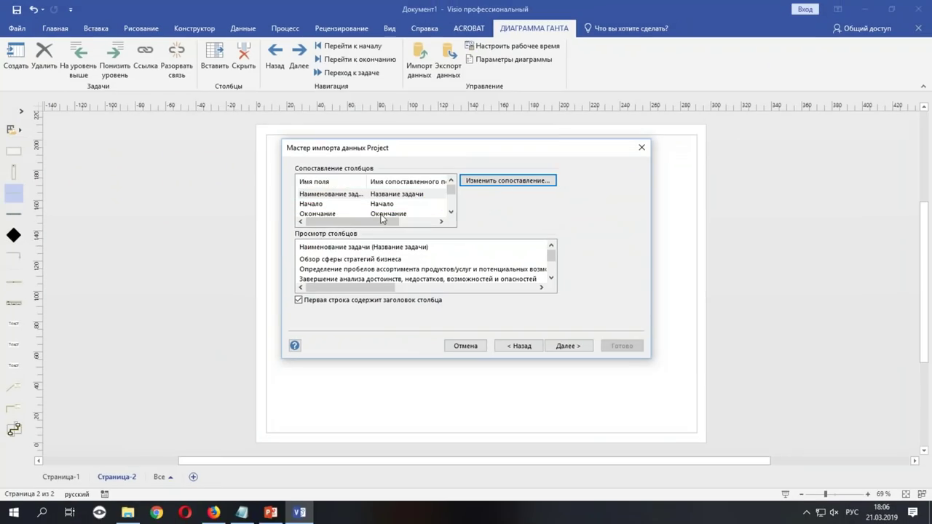
Step: Map the Срок column to the Длительность field with the Текст data format
left_click(451, 212)
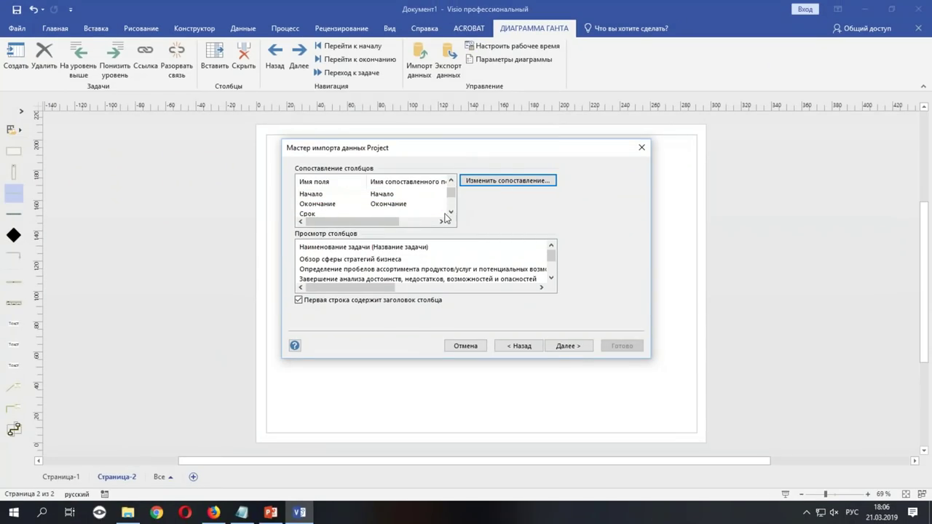
left_click(451, 212)
left_click(329, 207)
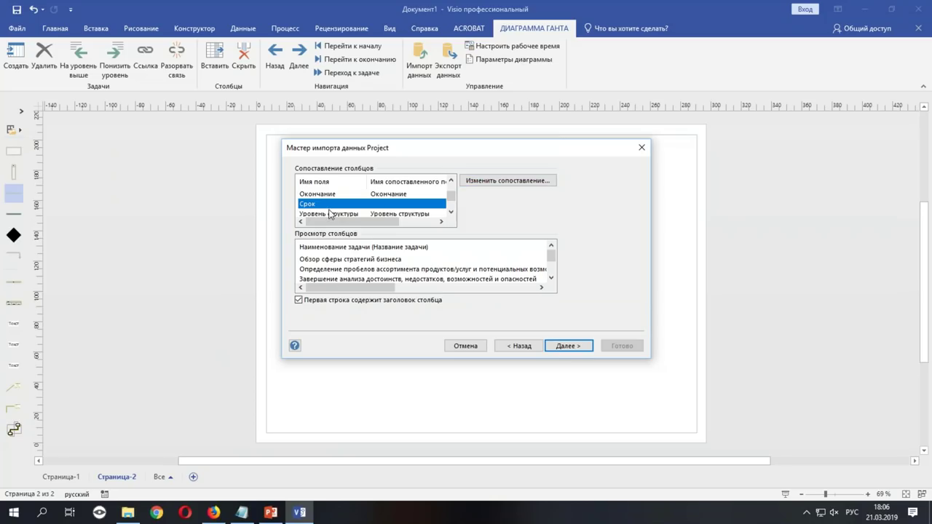
left_click(519, 184)
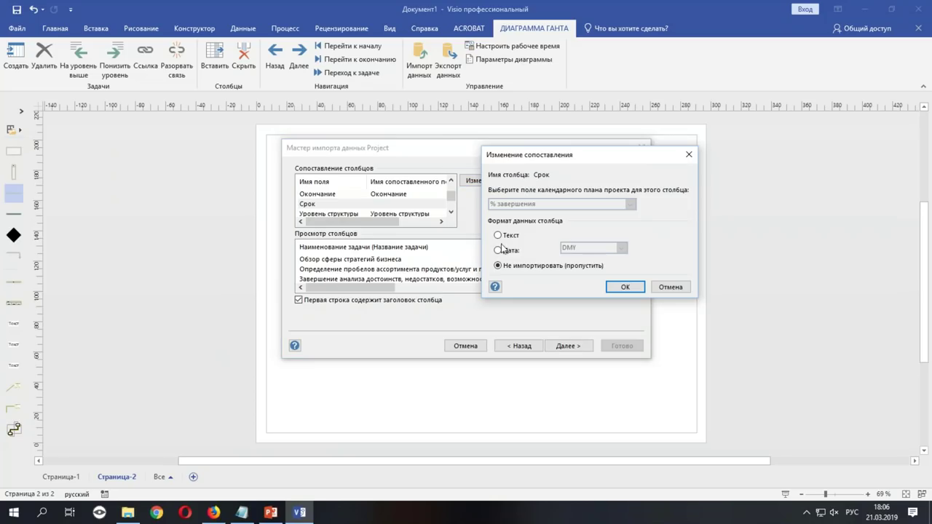
left_click(510, 236)
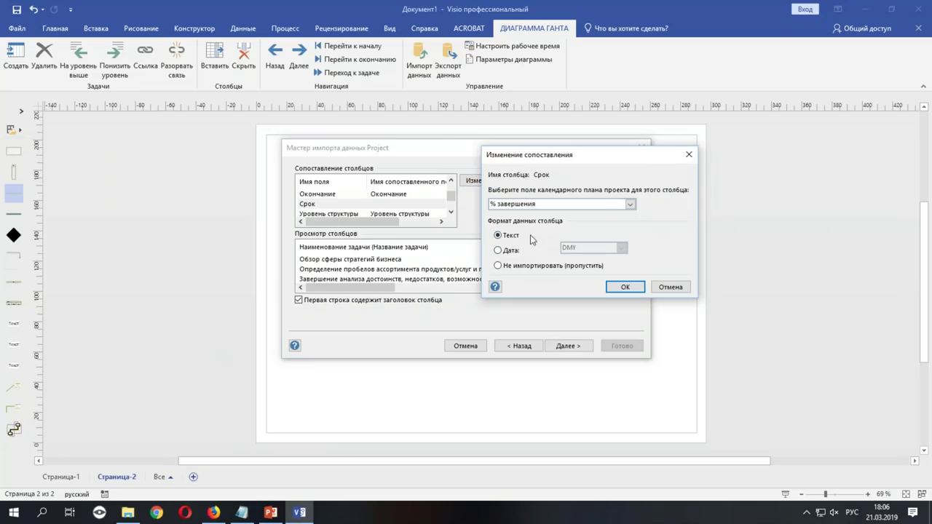
left_click(584, 205)
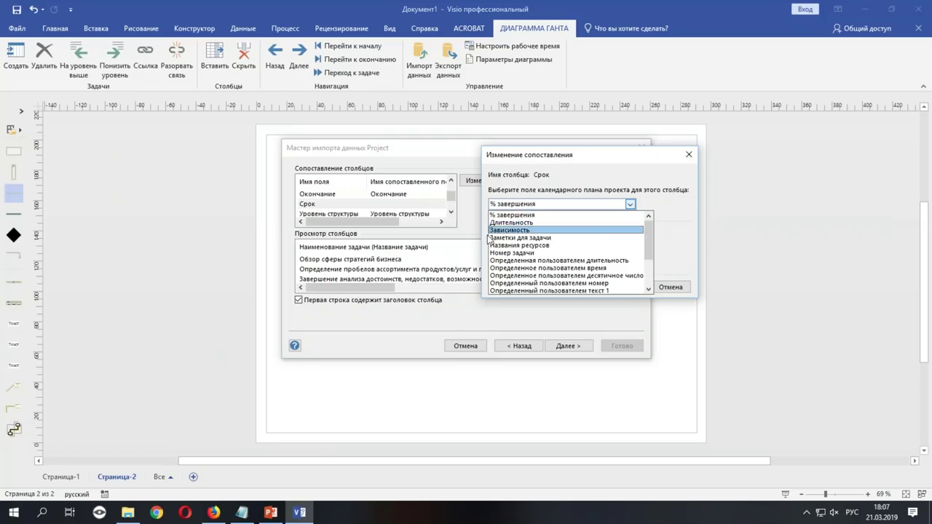
left_click(516, 222)
left_click(618, 286)
Step: Check the field mappings of all the columns from Наименование задачи to Уровень структуры
left_click(451, 211)
left_click(451, 211)
left_click(451, 211)
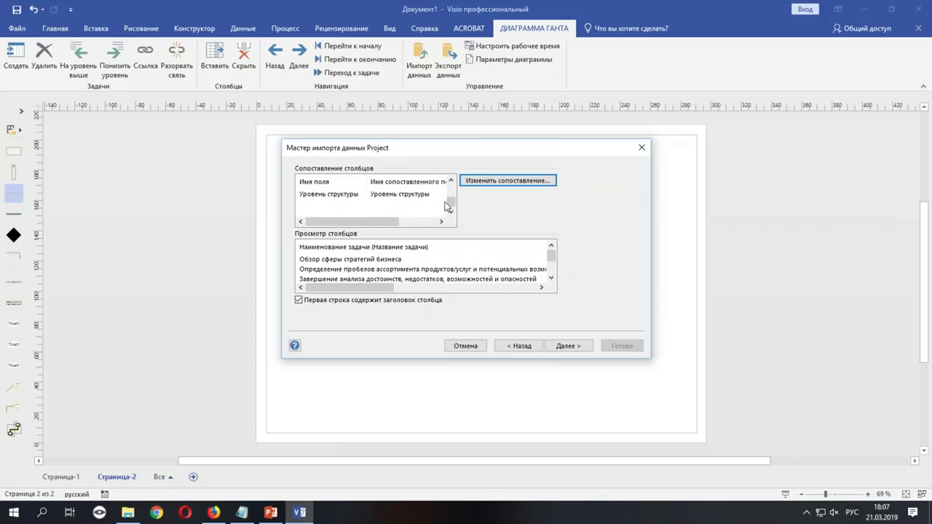
scroll(375, 209, "up", 2)
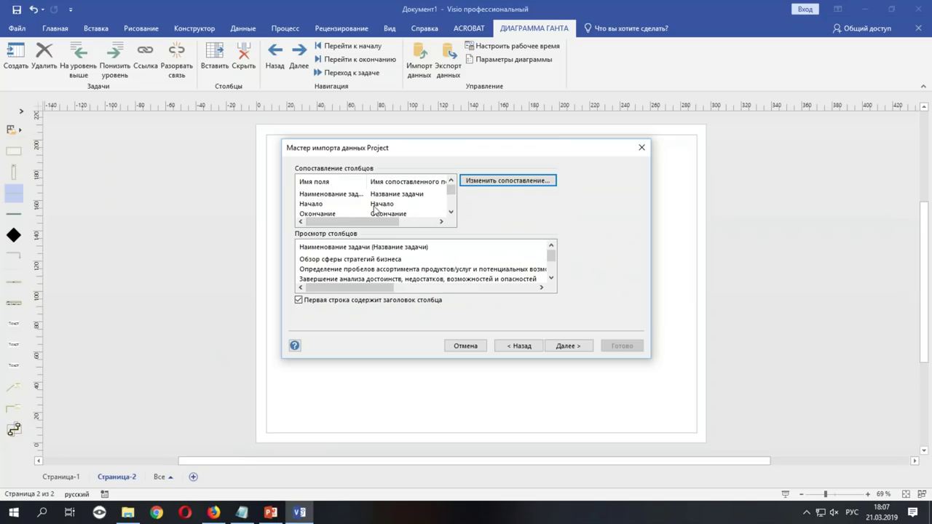
left_click(355, 199)
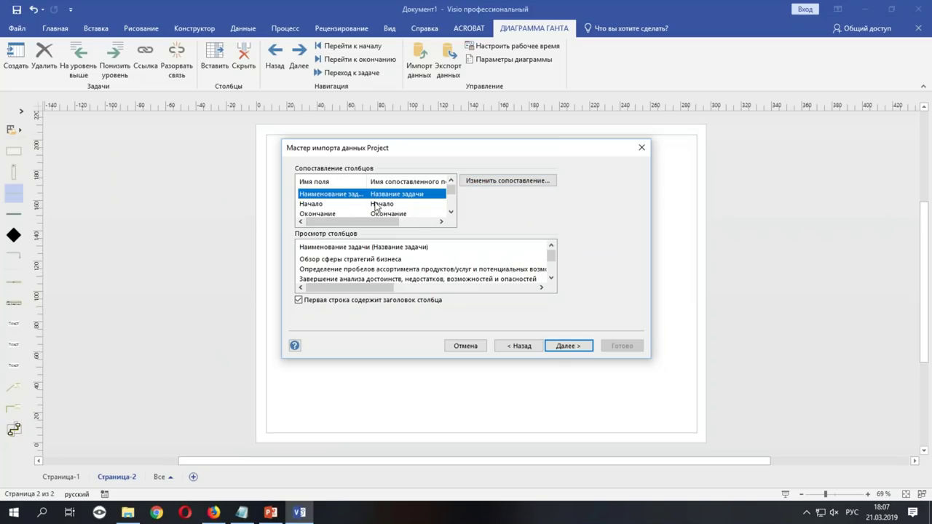
scroll(386, 216, "down", 2)
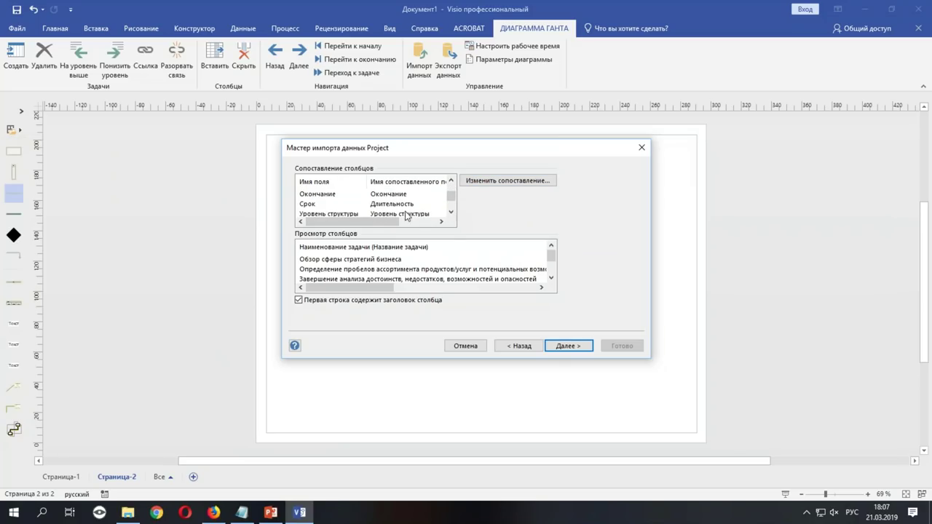
left_click(364, 205)
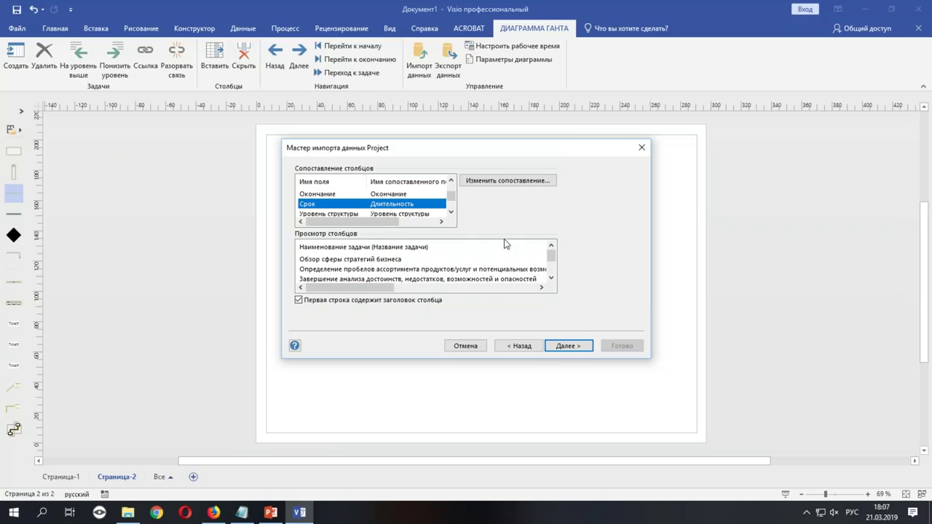
Step: Finish the import with the Месяцы and Недели time scale, Дни часы duration format and only Задачи верхнего уровня и вехи included
left_click(579, 345)
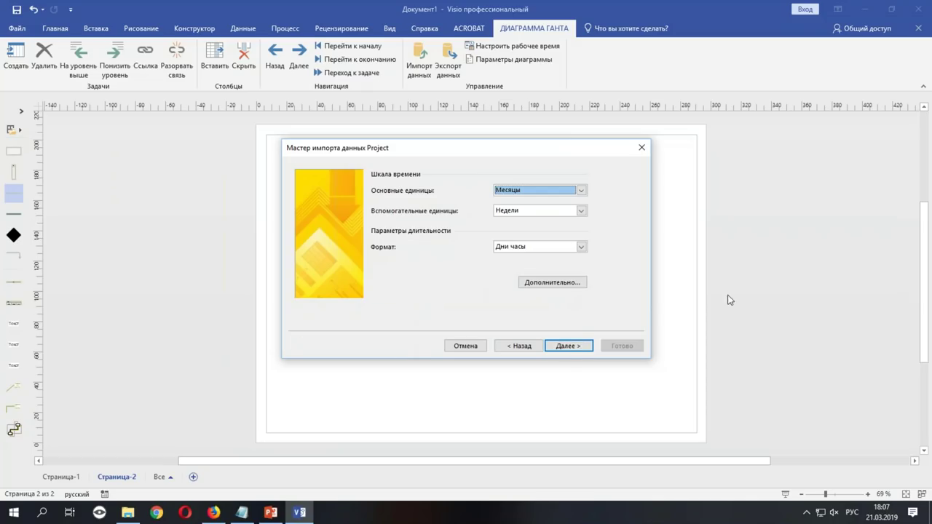
left_click(567, 347)
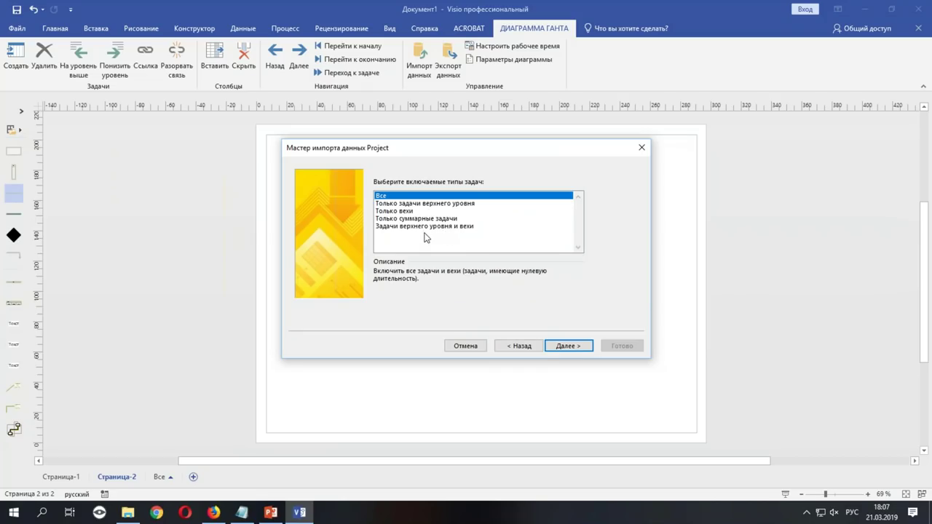
left_click(456, 227)
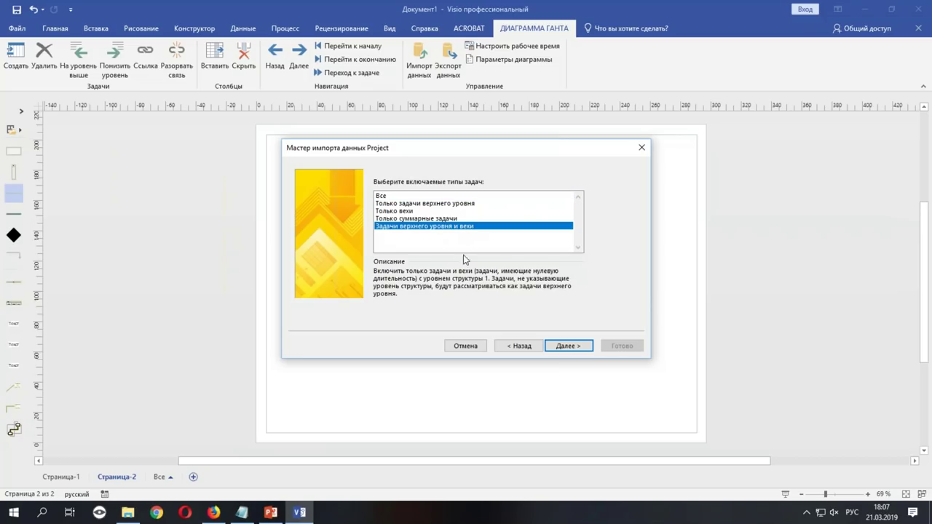
left_click(569, 346)
left_click(619, 346)
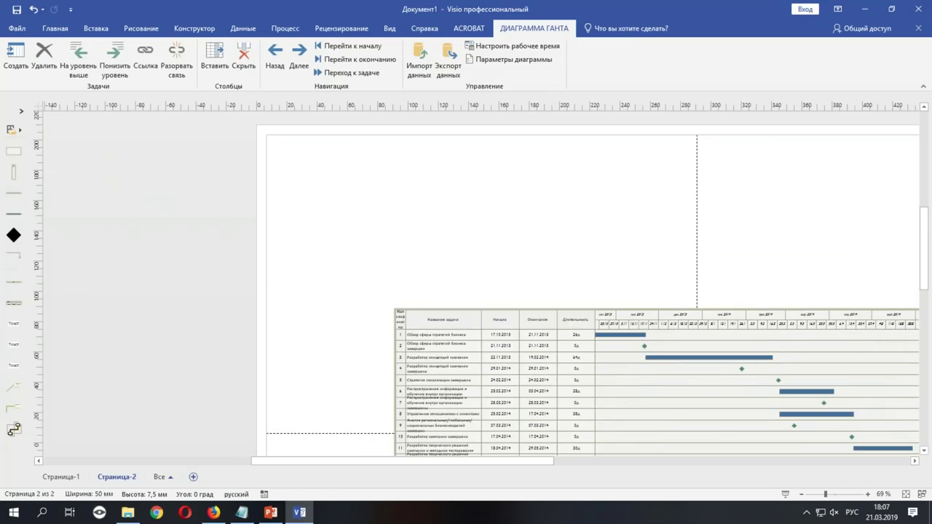
scroll(487, 307, "down", 5)
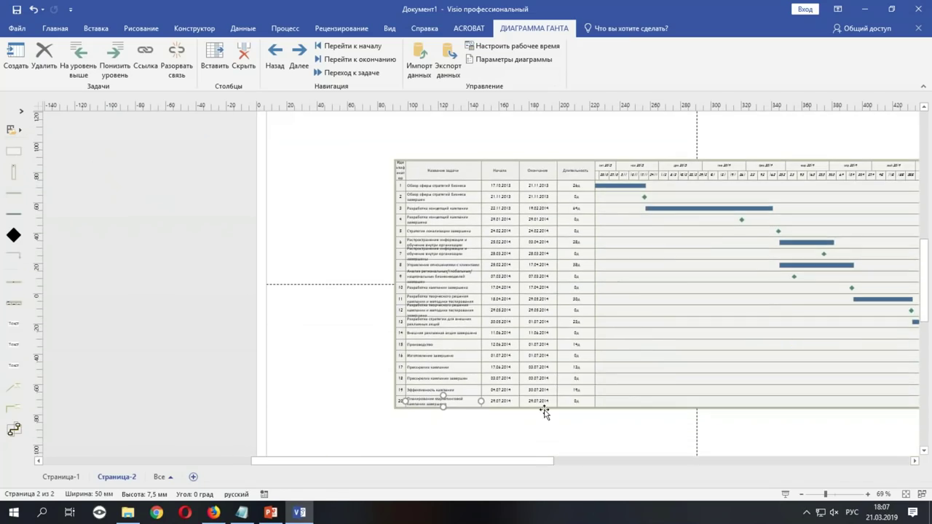
left_click_drag(526, 464, 605, 463)
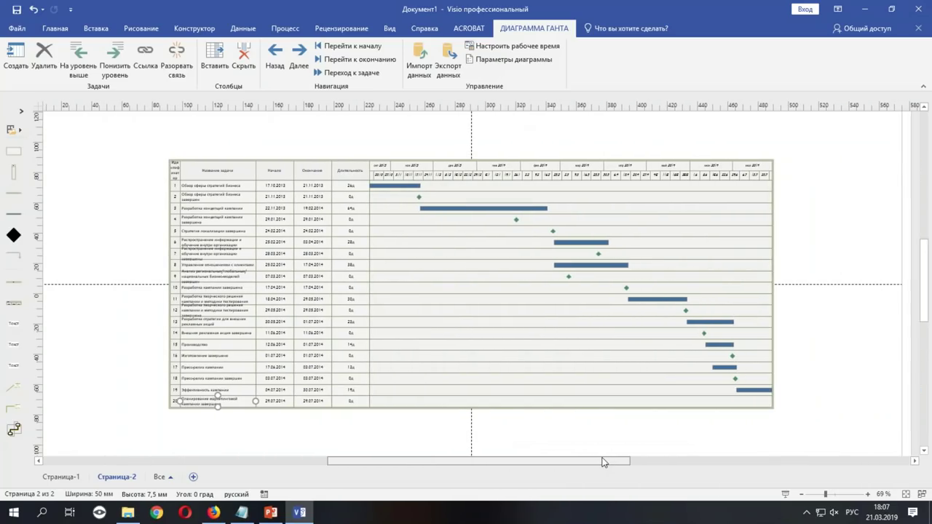
left_click(393, 187)
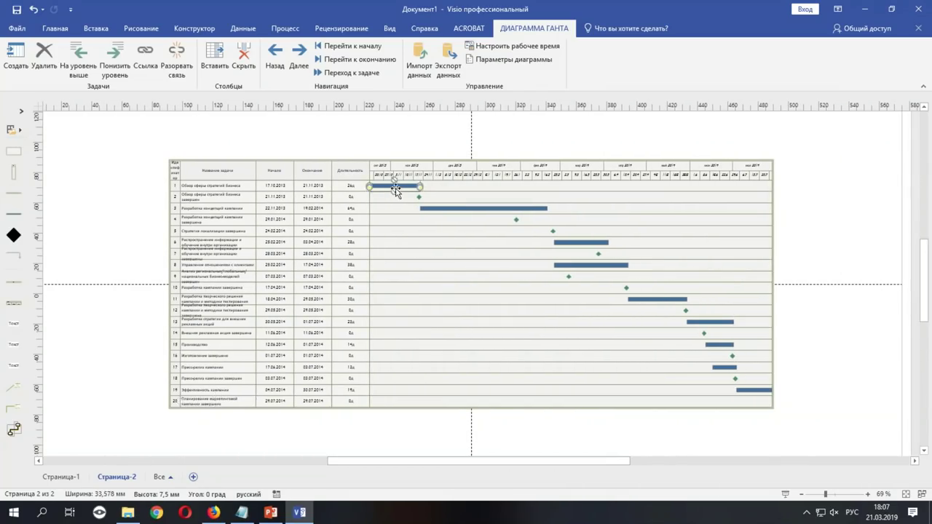
left_click(488, 209, "shift")
left_click(592, 242, "shift")
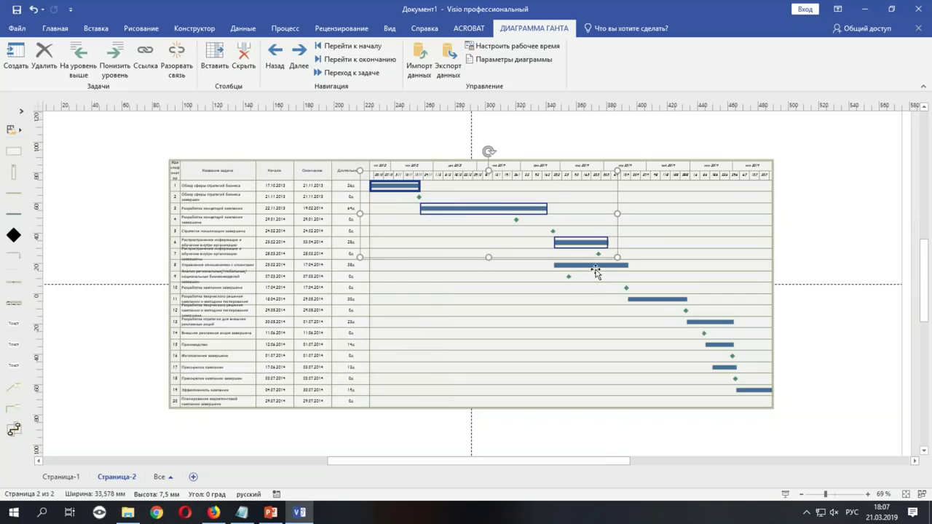
left_click(598, 274, "shift")
left_click(614, 266)
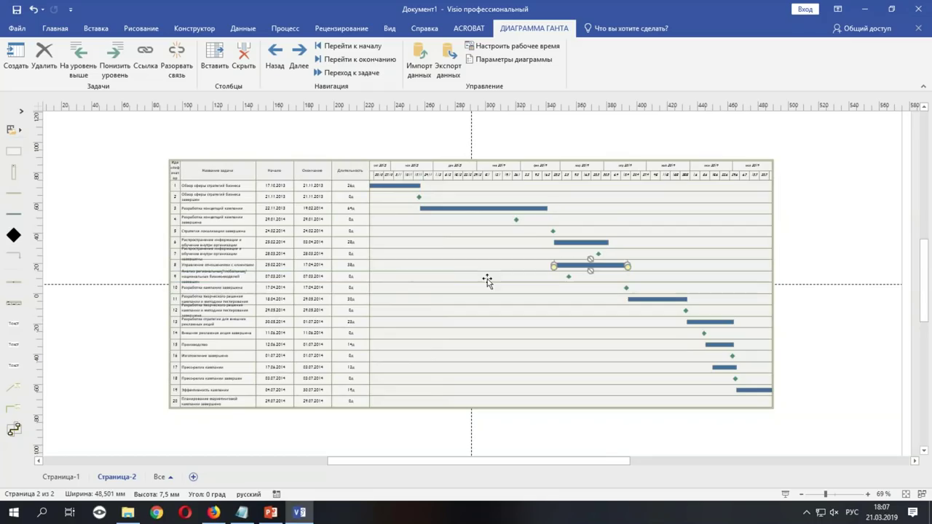
Step: Link the bar of task 1, Обзор сферы стратегий бизнеса, to the bar of task 3 in the imported chart
left_click(405, 186)
left_click(470, 212, "shift")
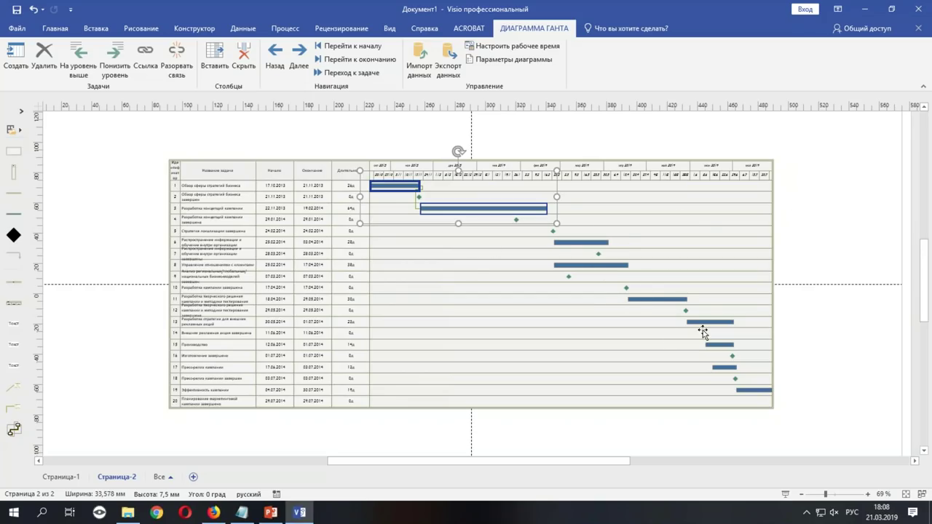
Step: Try to link the bars of tasks 3, 6 and 8 in a single chain, and undo that linking
left_click(820, 242)
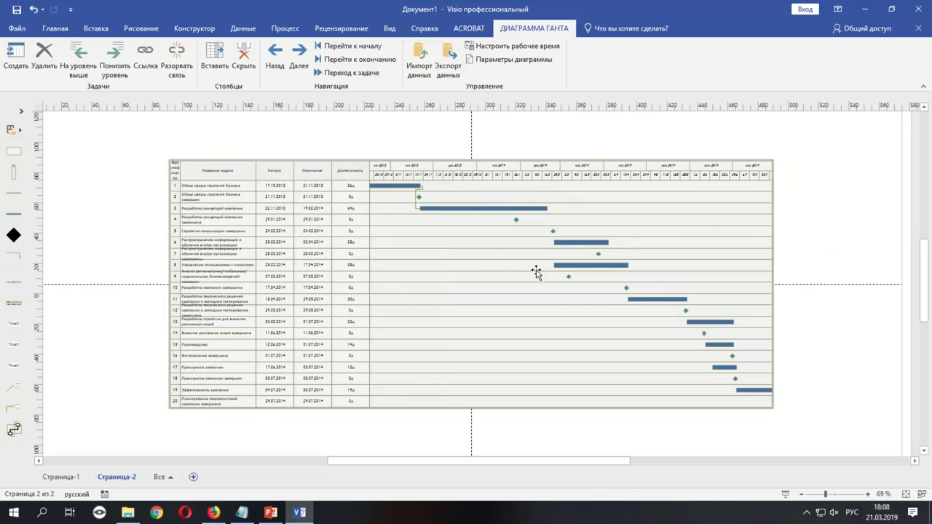
left_click(545, 209)
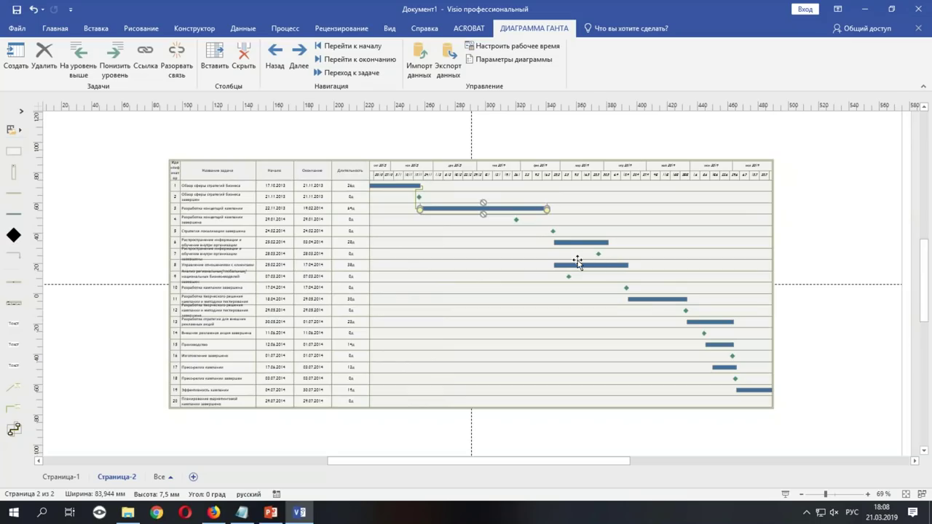
left_click(565, 244, "shift")
left_click(598, 265, "shift")
left_click(145, 55)
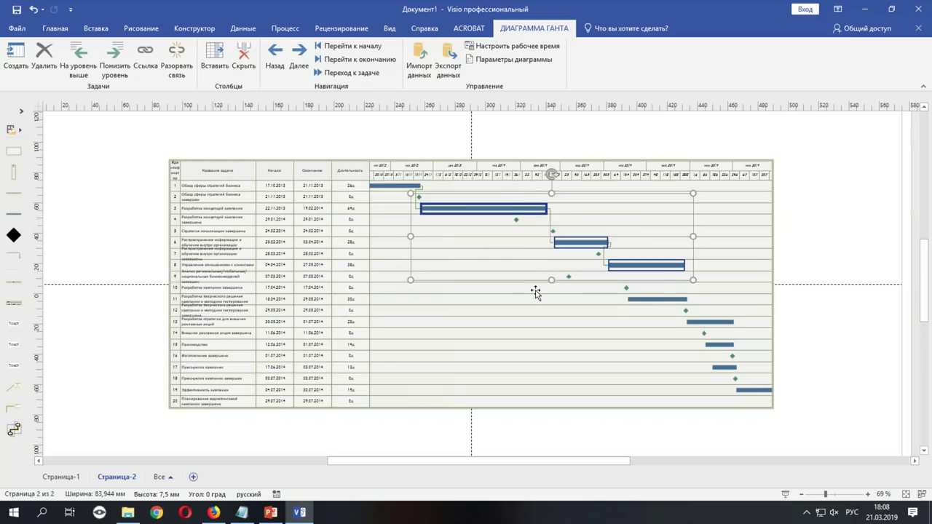
key("ctrl+z")
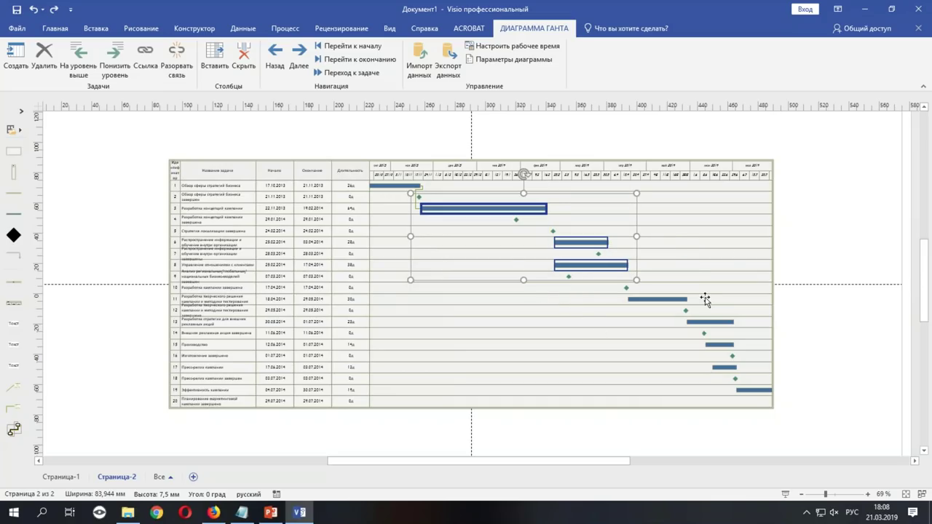
Step: Link the bar of task 3 to the bar of task 6 in the imported chart
left_click(821, 215)
left_click(537, 208)
left_click(602, 242, "shift")
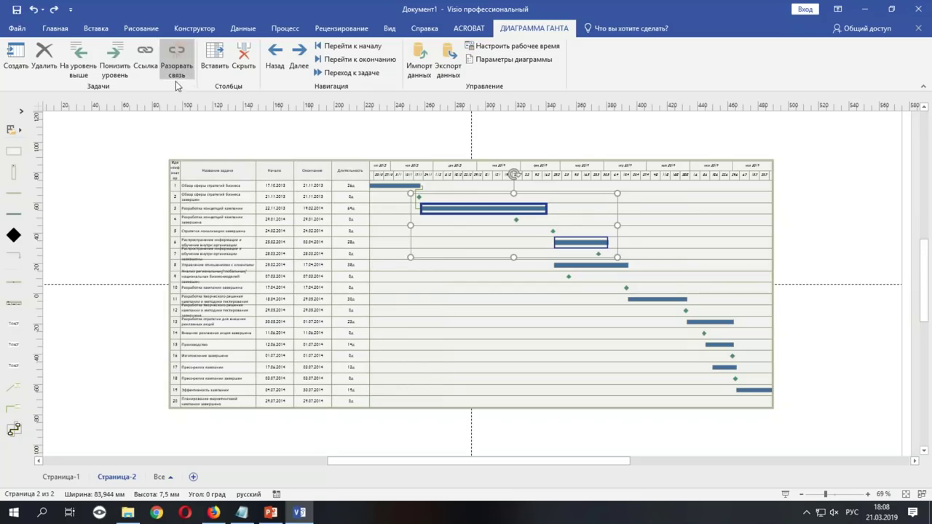
left_click(145, 55)
left_click(853, 211)
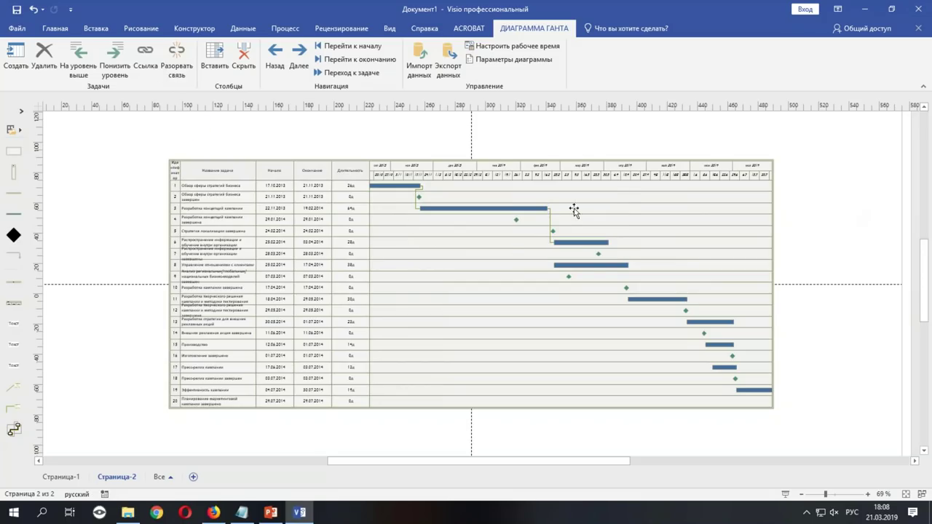
Step: Link the bar of task 3 to the bar of task 8 as a second dependent task
left_click(514, 209)
left_click(588, 268, "shift")
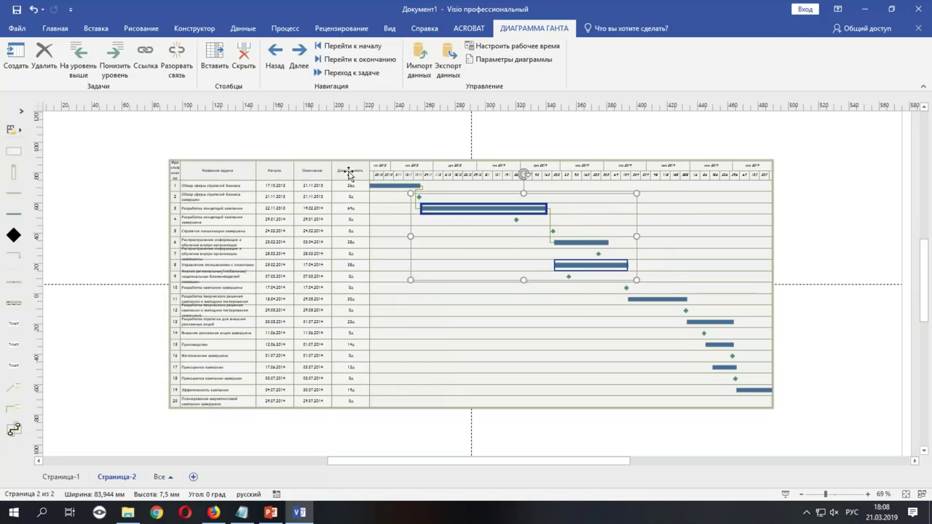
left_click(145, 55)
left_click(818, 155)
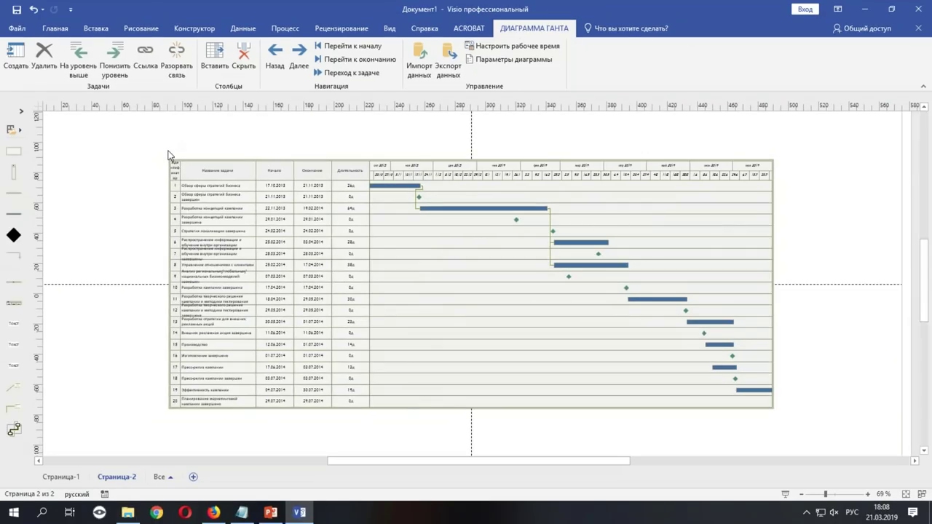
scroll(183, 165, "up", 1)
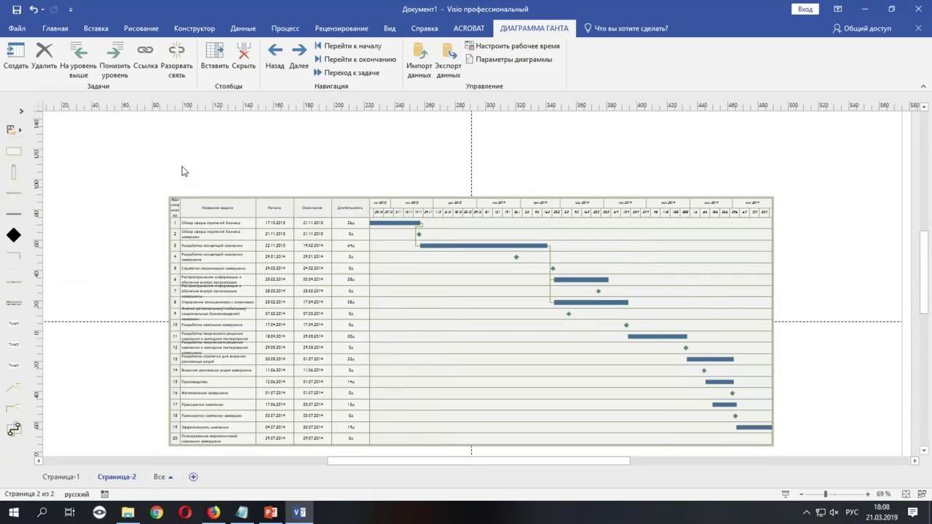
scroll(182, 170, "down", 1)
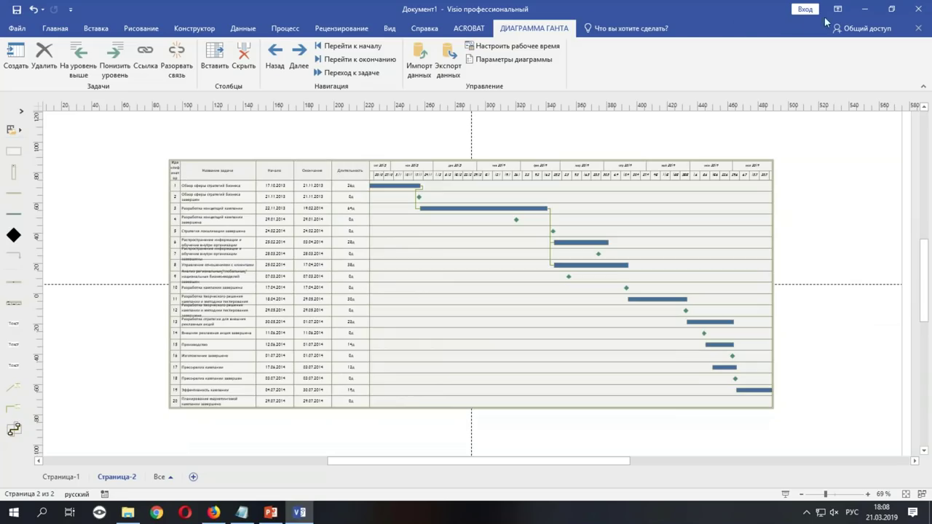
Step: Switch to the Семинар VISIO (Gantt) folder, open the Excel workbook гант в Excel and allow editing
left_click(867, 8)
left_click(571, 209)
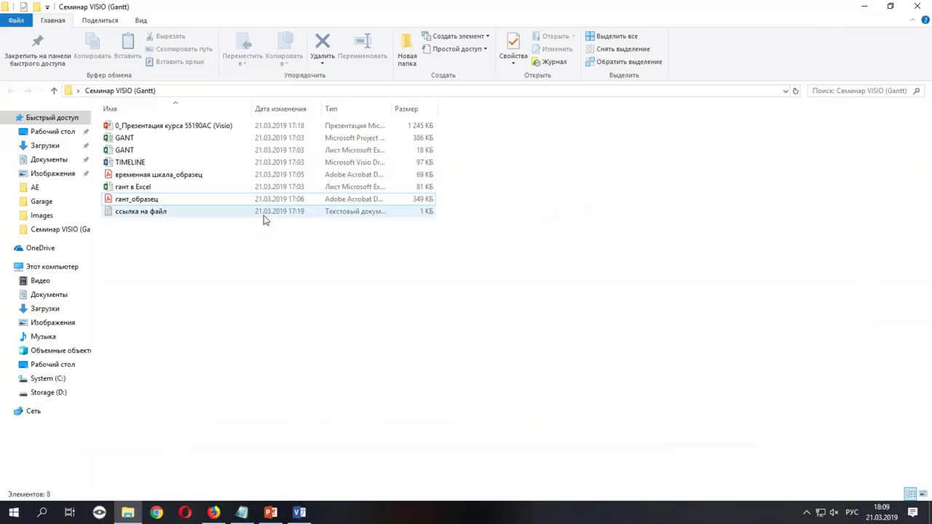
double_click(120, 189)
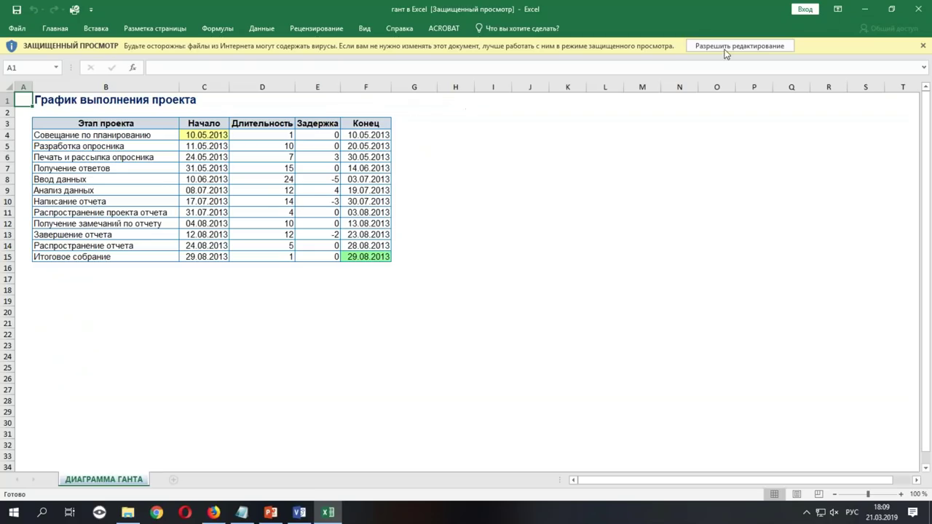
left_click(741, 46)
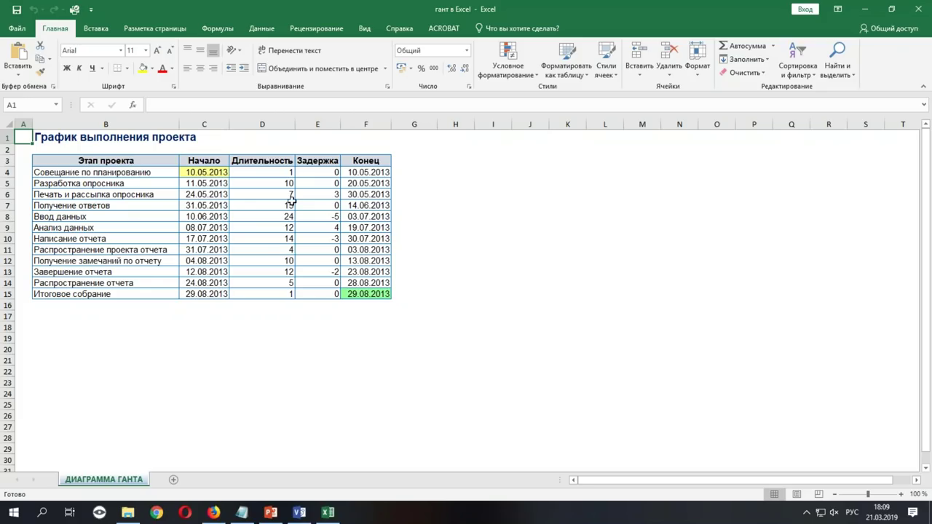
Step: Insert a stacked bar chart from the Этап проекта and Начало columns, B3:C15, and place it beside the table
left_click(116, 216)
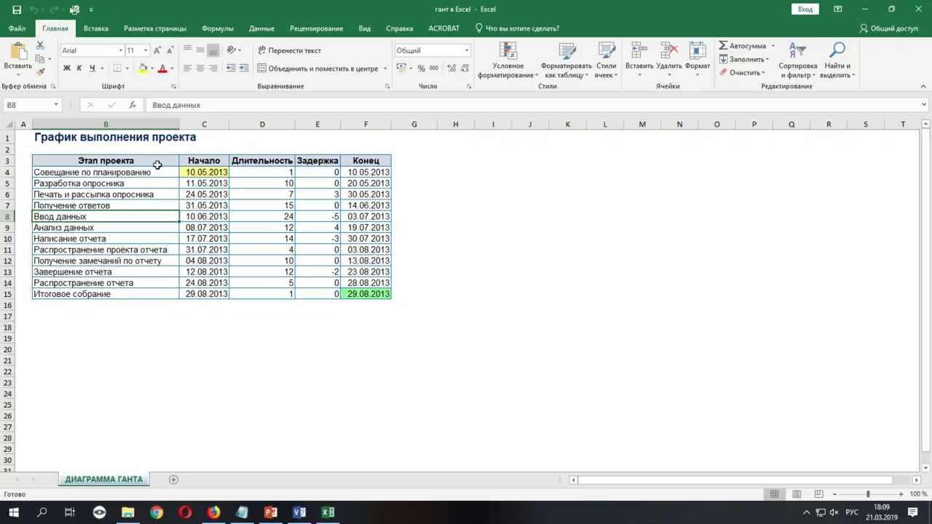
left_click_drag(165, 160, 219, 299)
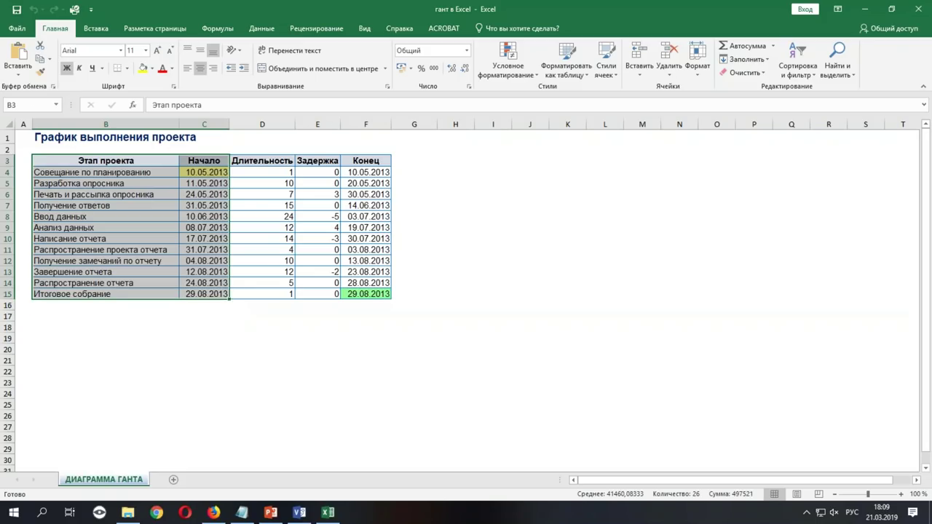
left_click(102, 31)
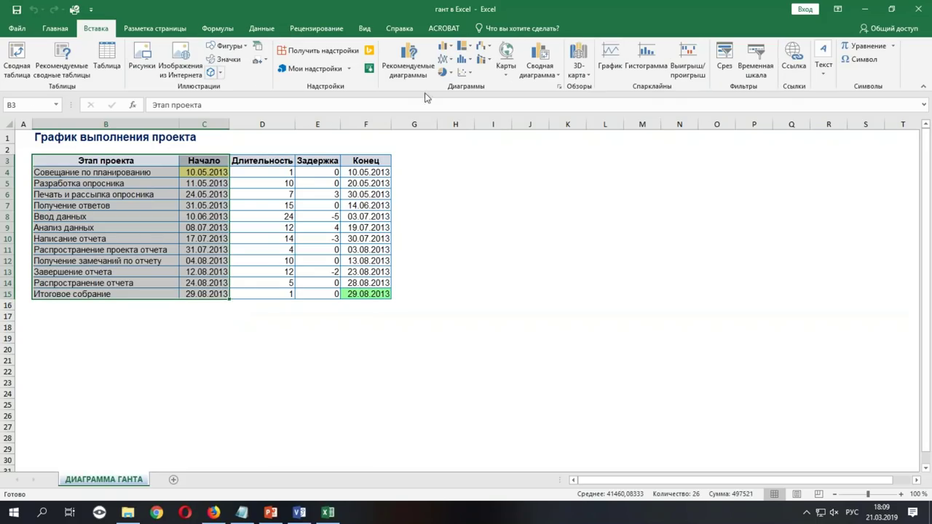
left_click(443, 53)
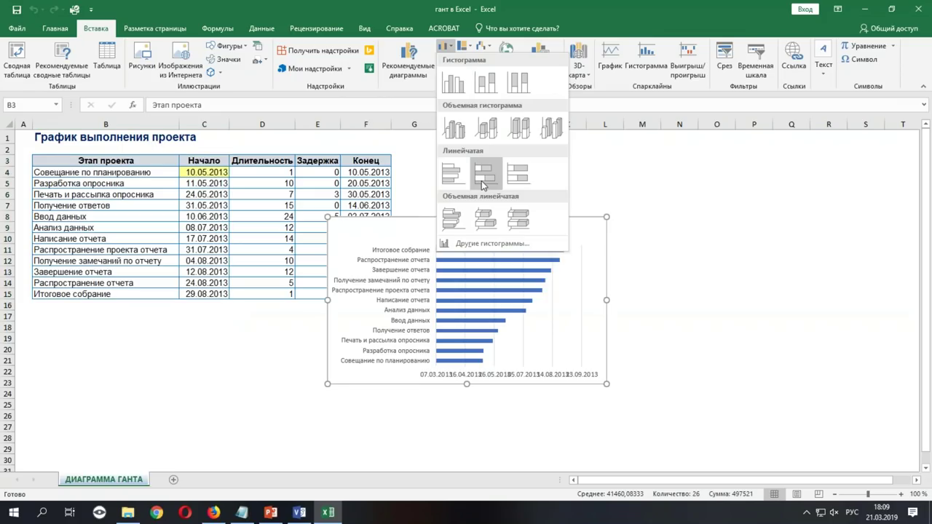
left_click(481, 180)
left_click_drag(537, 225, 614, 160)
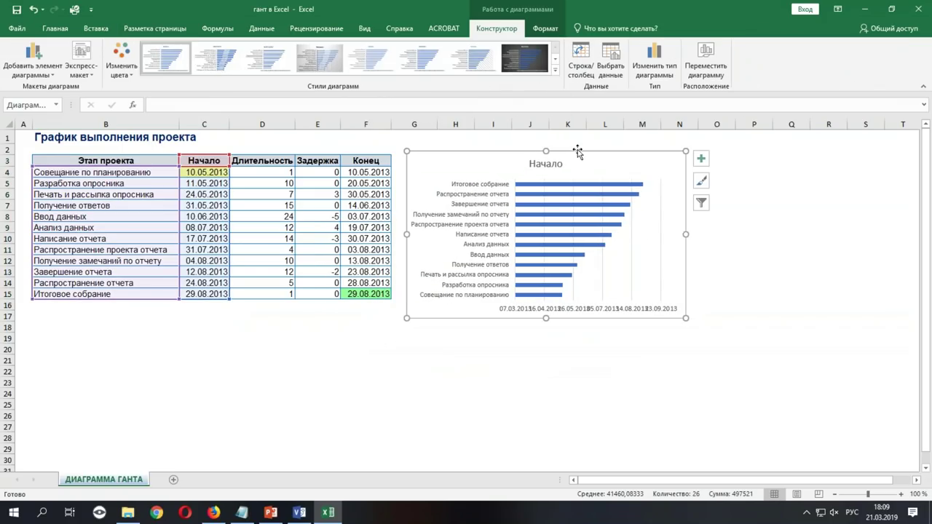
left_click(96, 29)
left_click(444, 46)
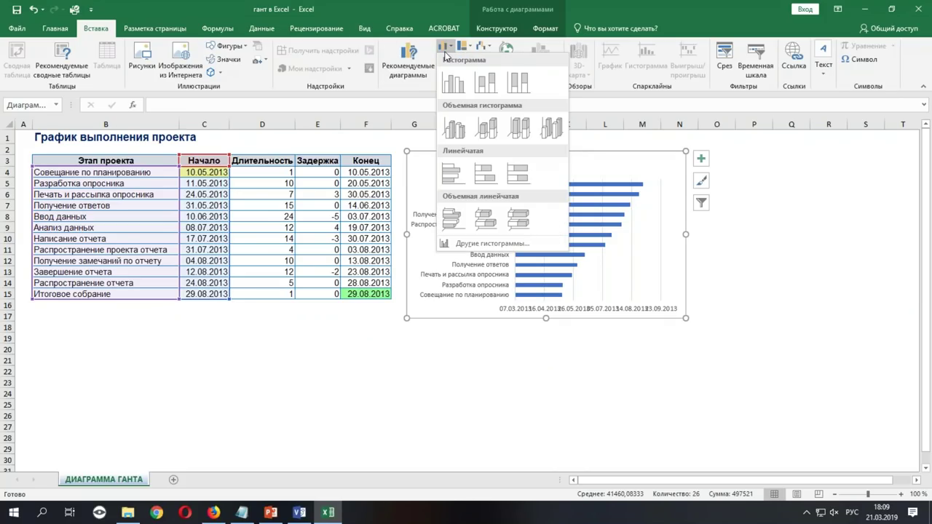
left_click(498, 181)
Step: Add the copied Длительность column, D3:D15, to the chart as a second series and enlarge the chart
left_click_drag(273, 161, 282, 295)
key("ctrl+c")
left_click(646, 165)
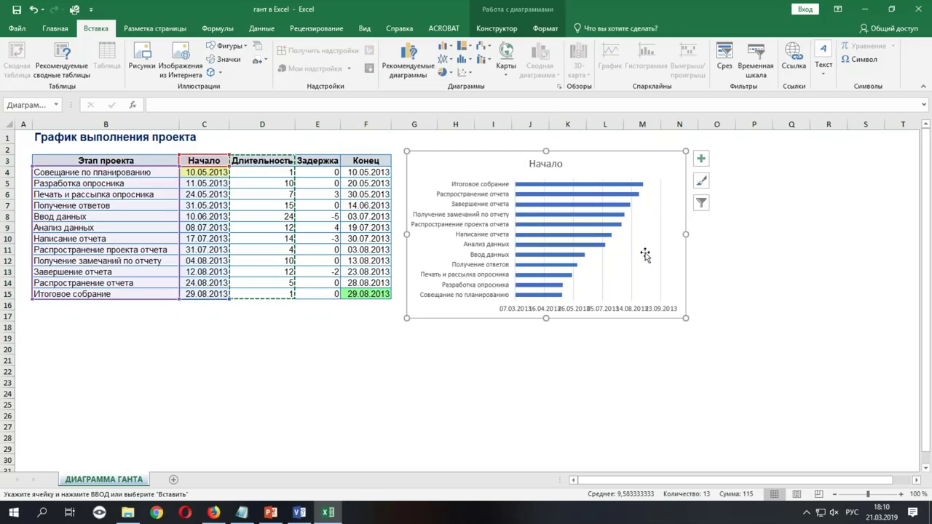
key("ctrl+v")
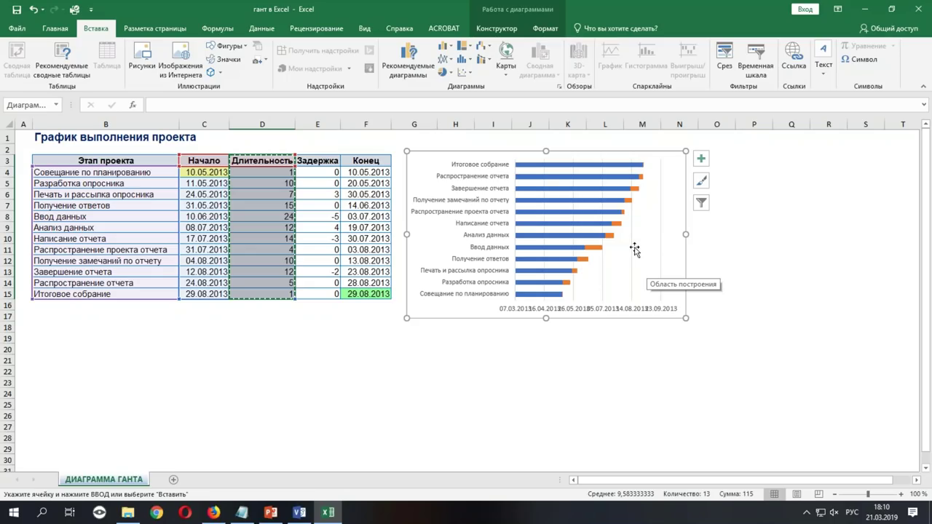
left_click_drag(685, 318, 783, 338)
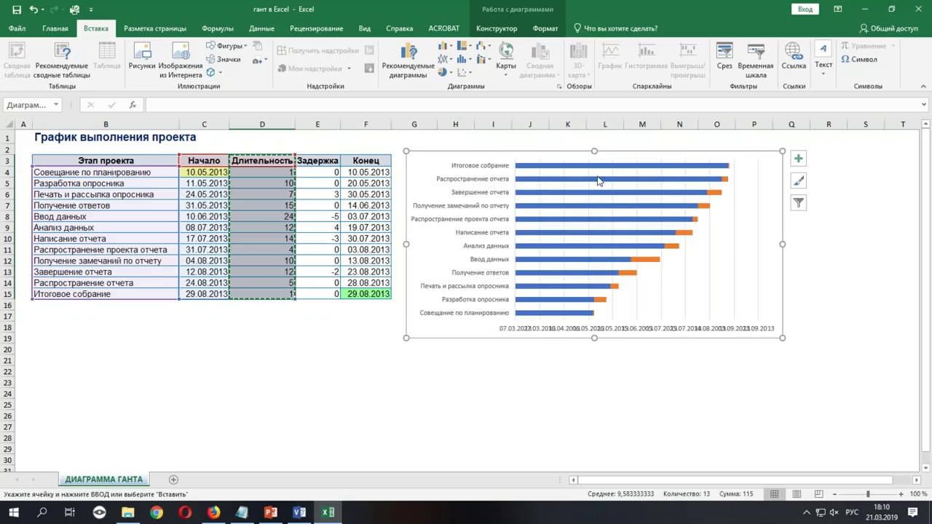
Step: Remove the fill of the Начало series bars so only the Длительность bars show
left_click(608, 170)
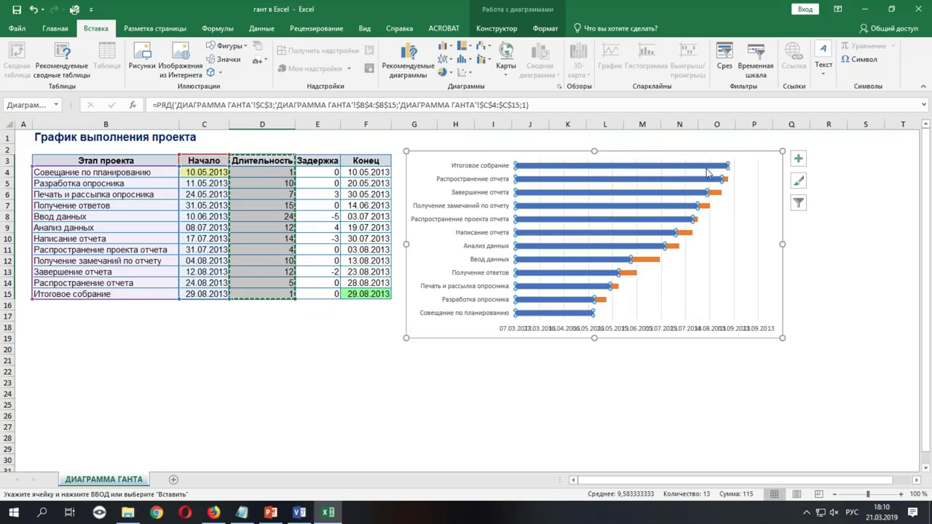
left_click(546, 28)
left_click(455, 48)
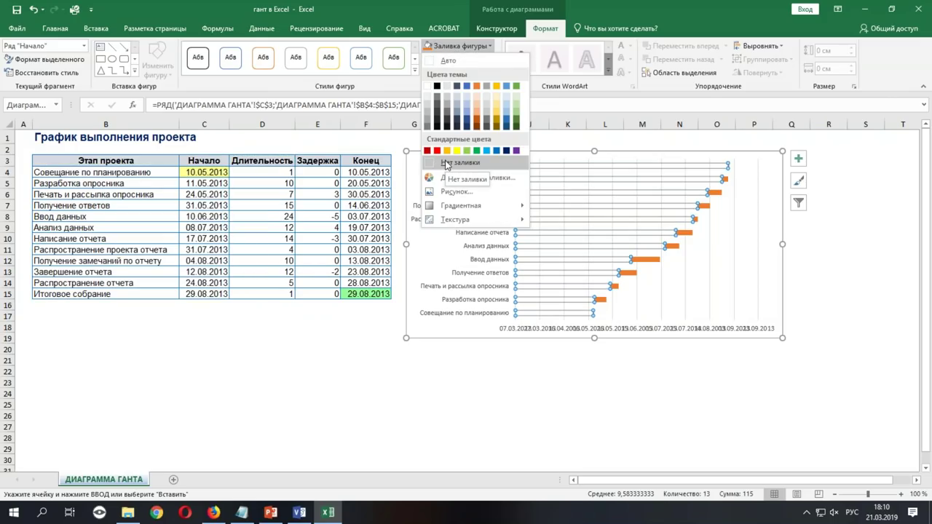
left_click(446, 163)
Step: Set the chart's vertical category axis to Обратный порядок категорий
left_click(479, 193)
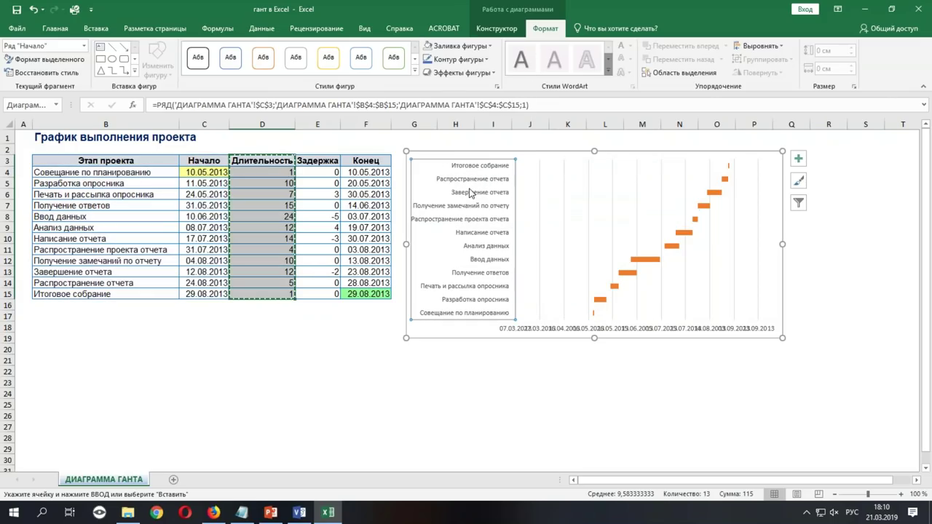
right_click(479, 182)
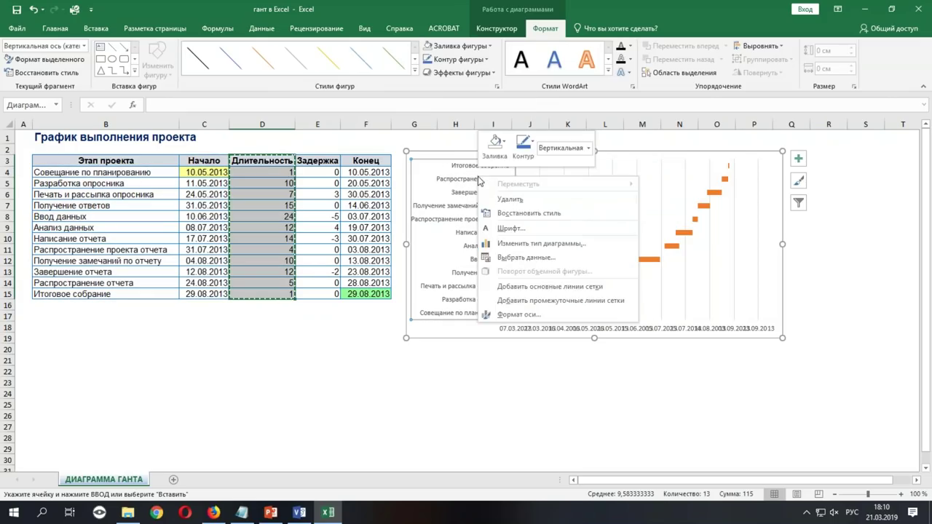
left_click(541, 315)
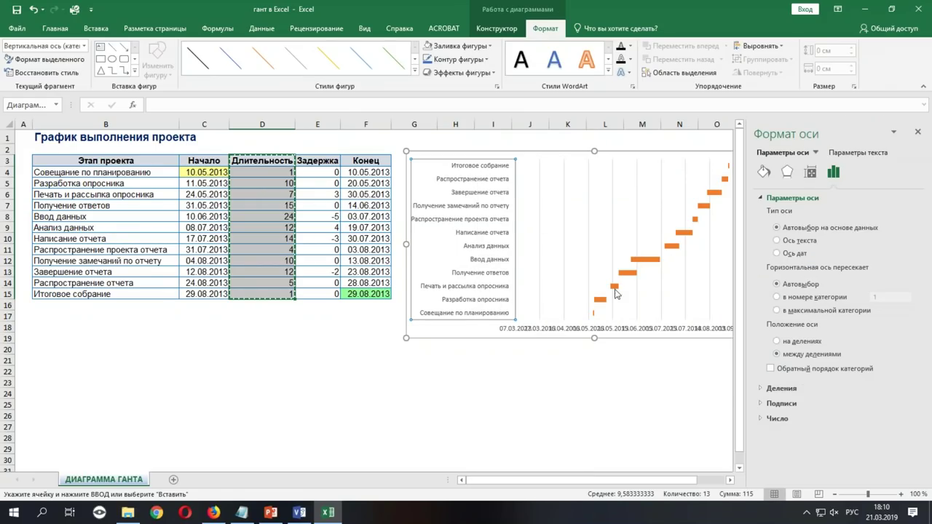
left_click(803, 370)
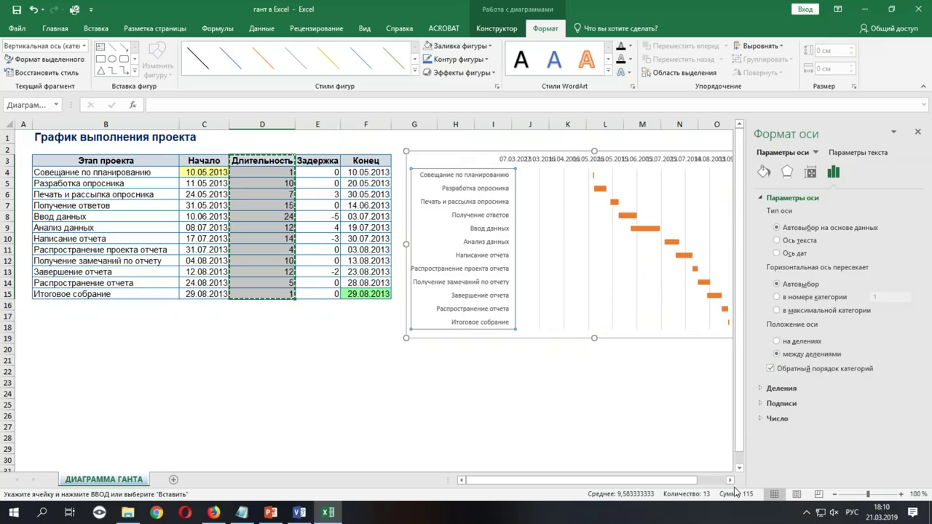
Step: Set the horizontal date axis bounds to a minimum of 41404 (10.05.2013) and a maximum of 41516
scroll(736, 493, "right", 3)
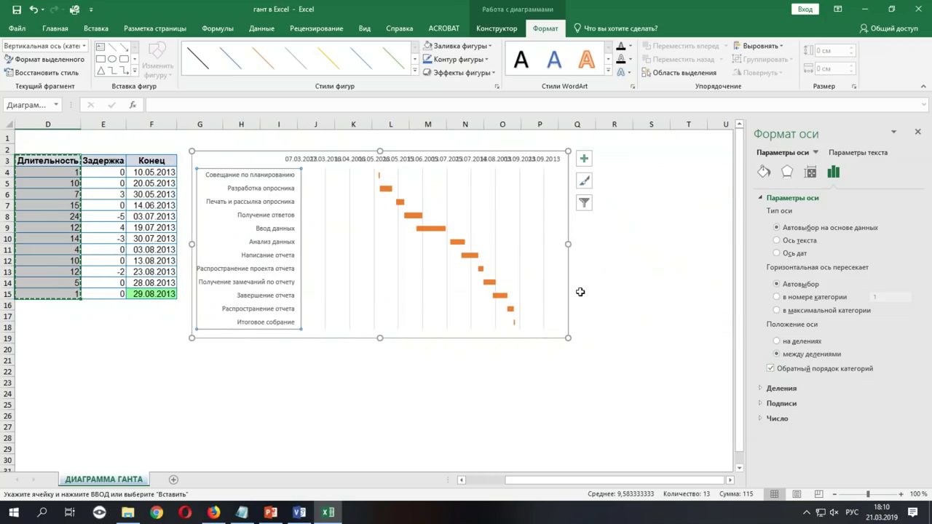
left_click(526, 162)
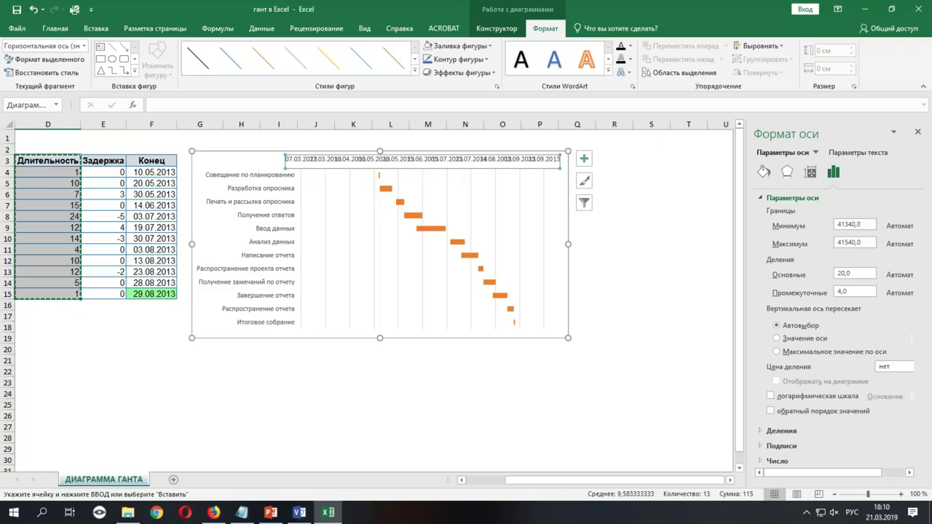
left_click_drag(665, 480, 641, 480)
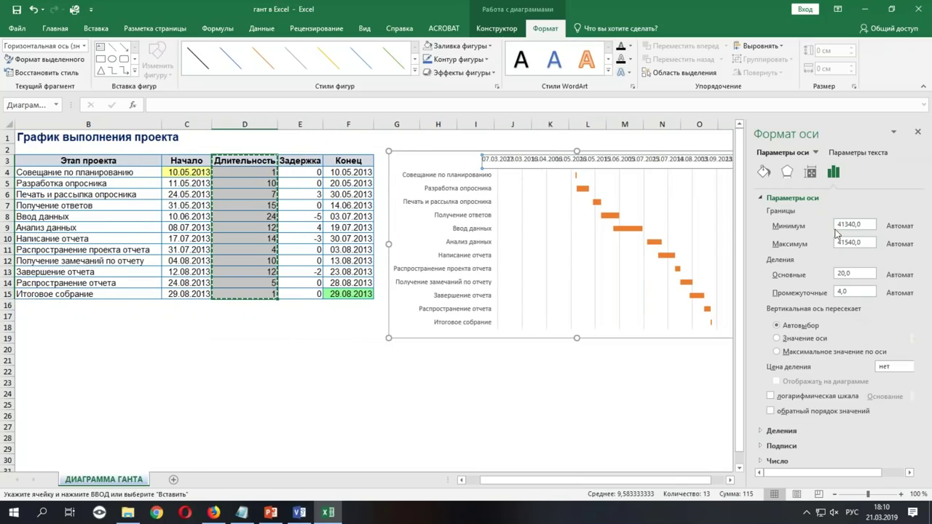
left_click_drag(875, 228, 771, 225)
type("10")
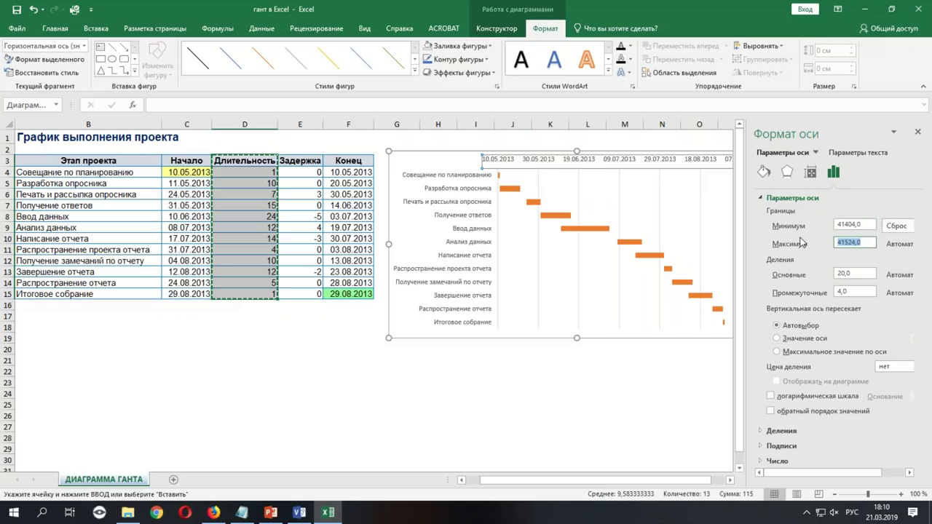
type("2")
key("Return")
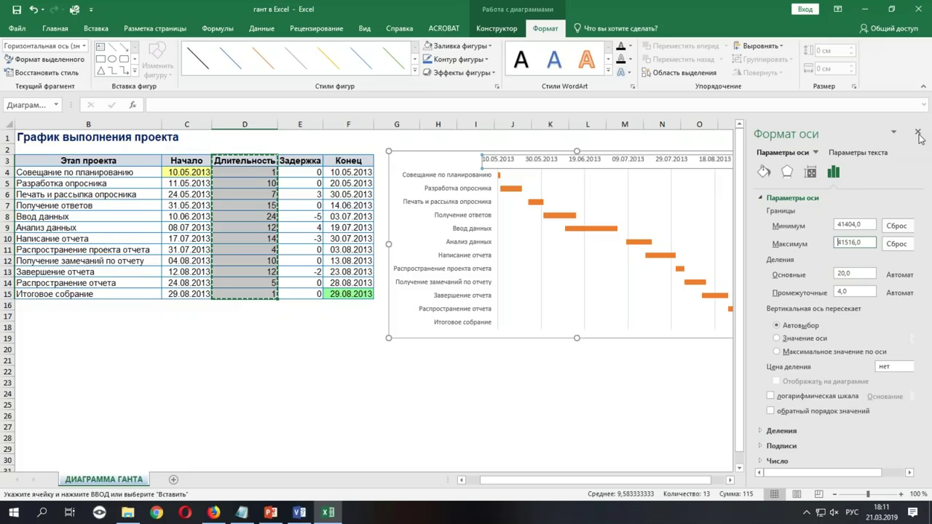
Step: Set the major units of the horizontal date axis to 7
left_click(866, 273)
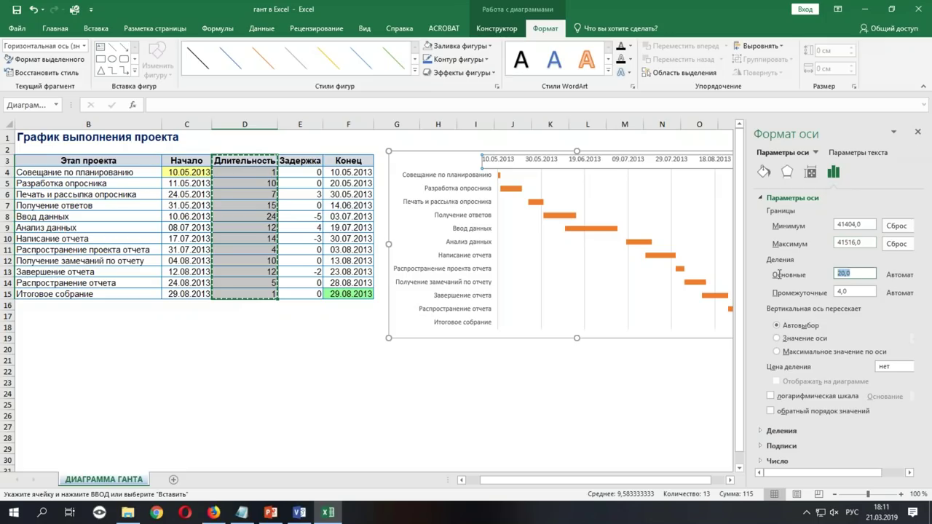
type("8")
key("Return")
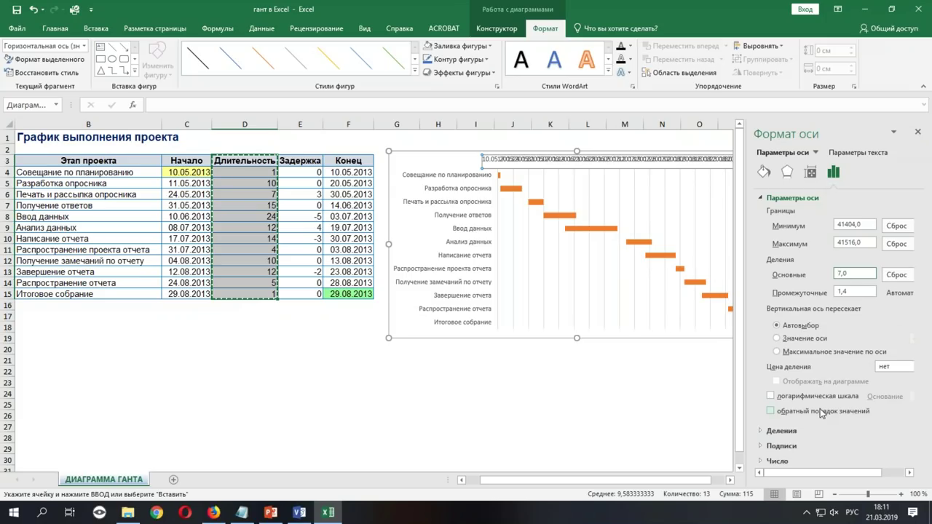
Step: Set the number format of the chart's horizontal date axis to the date type 14 мар
left_click(784, 463)
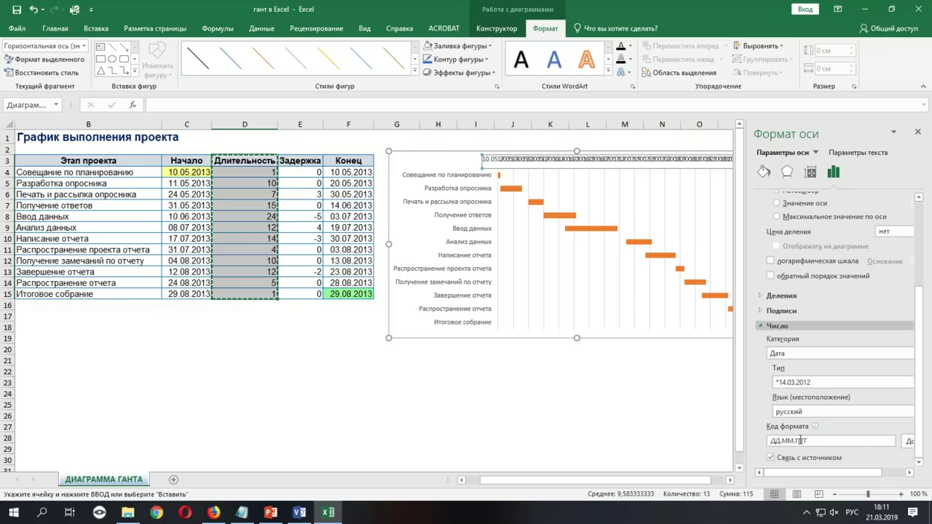
left_click(795, 461)
left_click(838, 385)
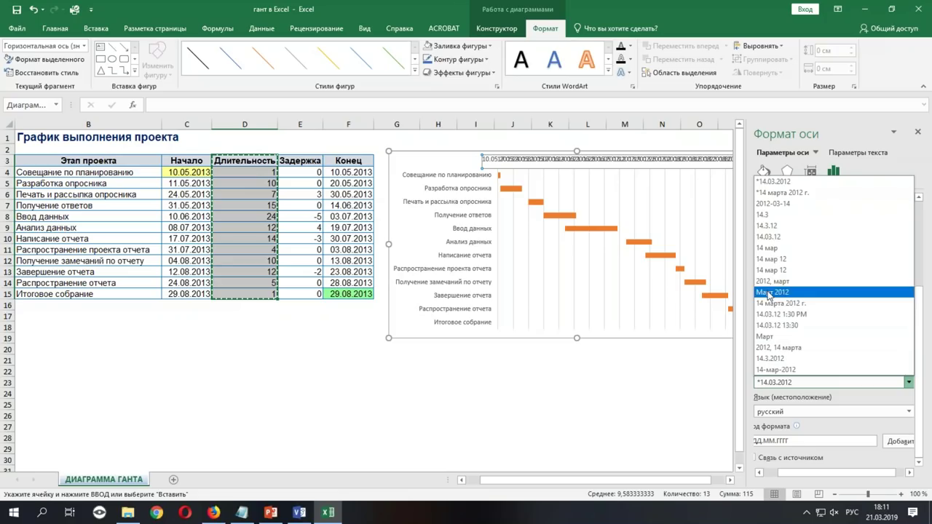
left_click(766, 249)
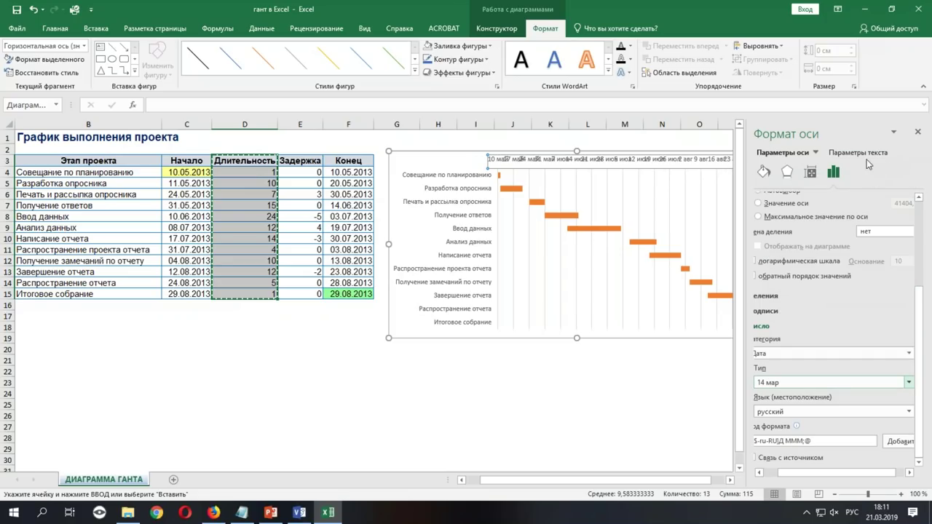
Step: Rotate the text of the horizontal date axis labels to vertical and close the axis formatting settings
left_click(857, 154)
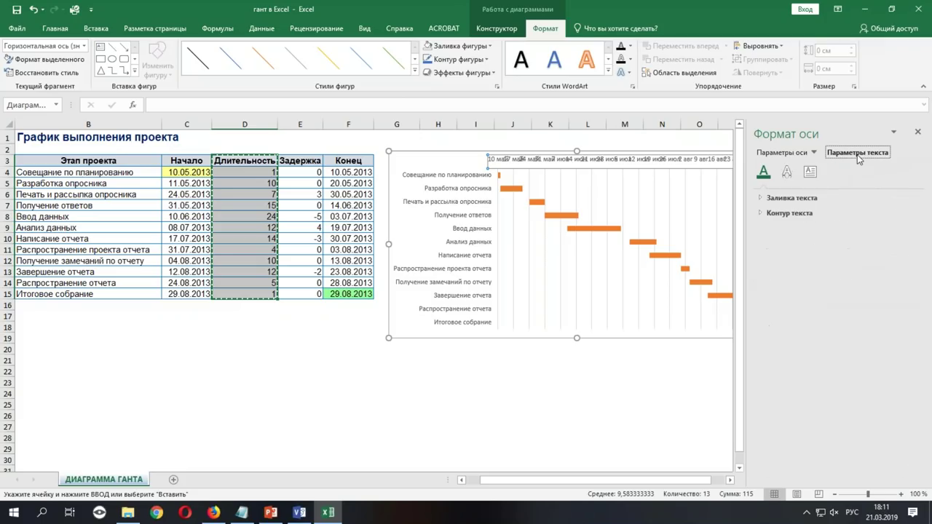
left_click(811, 172)
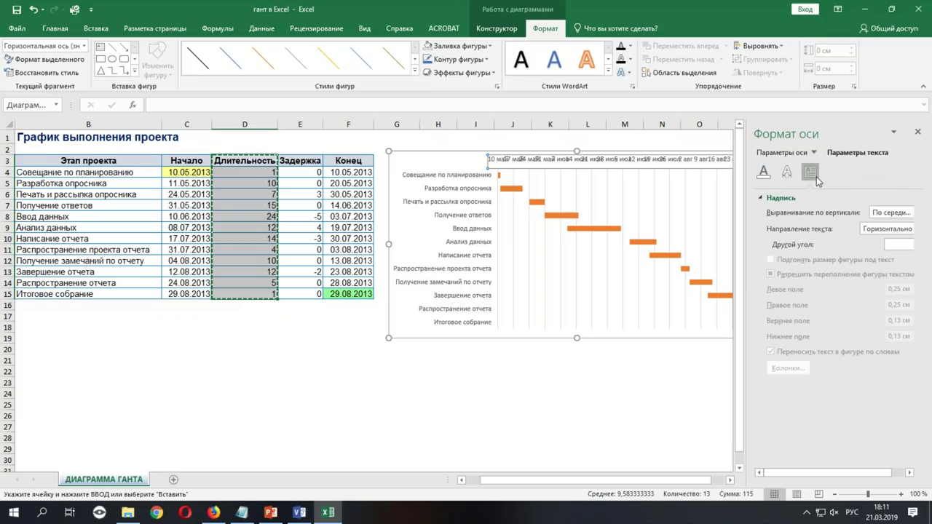
left_click(890, 213)
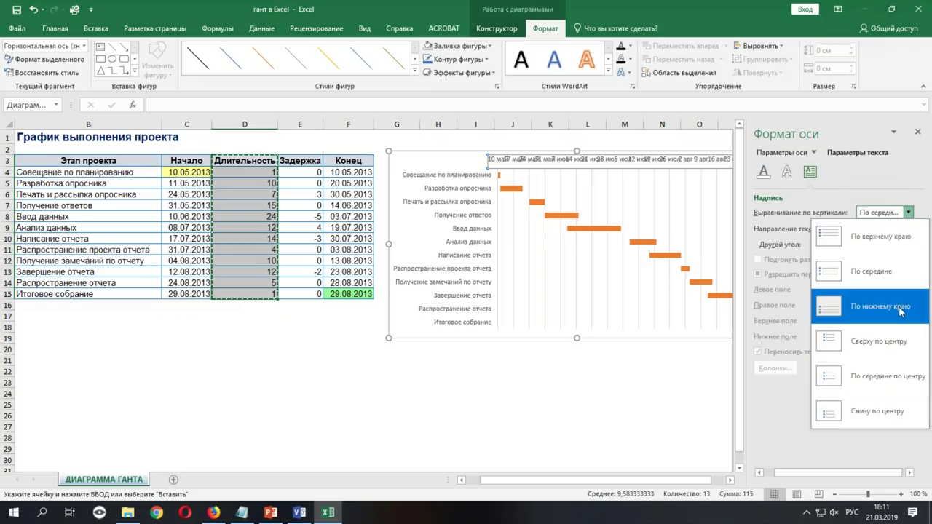
left_click(822, 212)
left_click(870, 228)
left_click(891, 329)
left_click(918, 135)
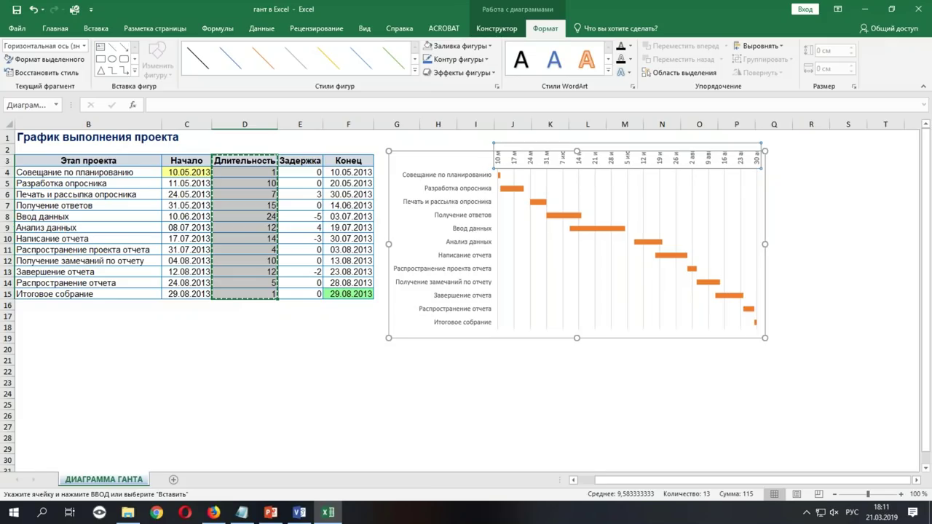
Step: Enlarge the chart to about 9,43 by 22,3 cm and lower the plot area's top edge to make room for the date labels
left_click_drag(766, 338, 880, 358)
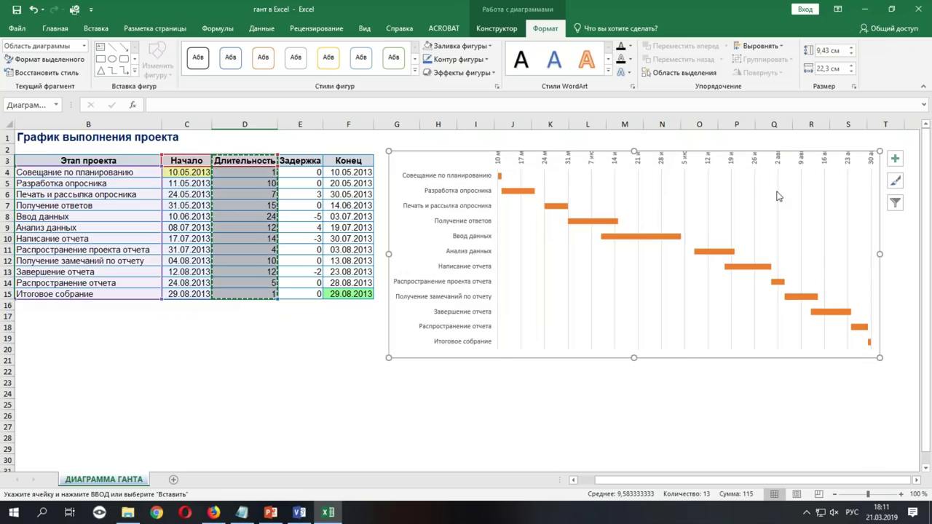
left_click(773, 187)
left_click_drag(686, 169, 687, 198)
left_click(811, 394)
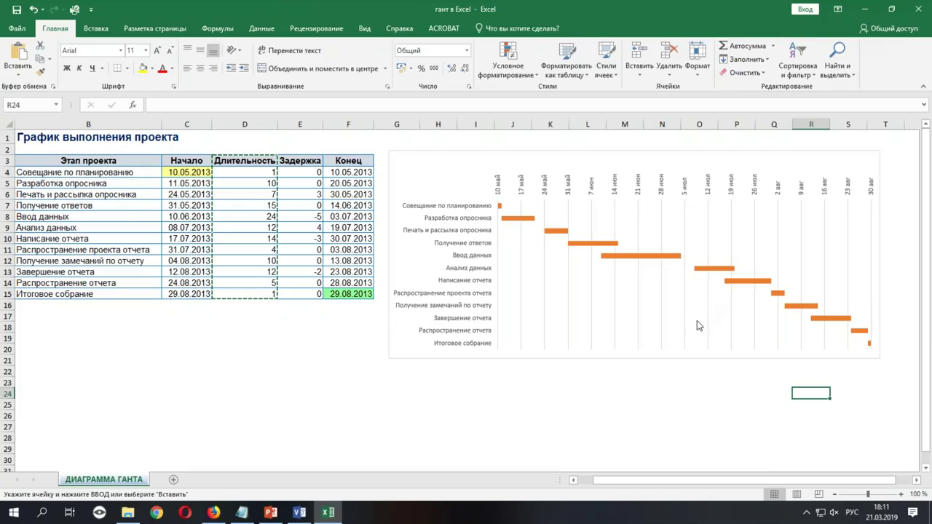
mouse_move(694, 285)
left_click_drag(705, 139, 697, 135)
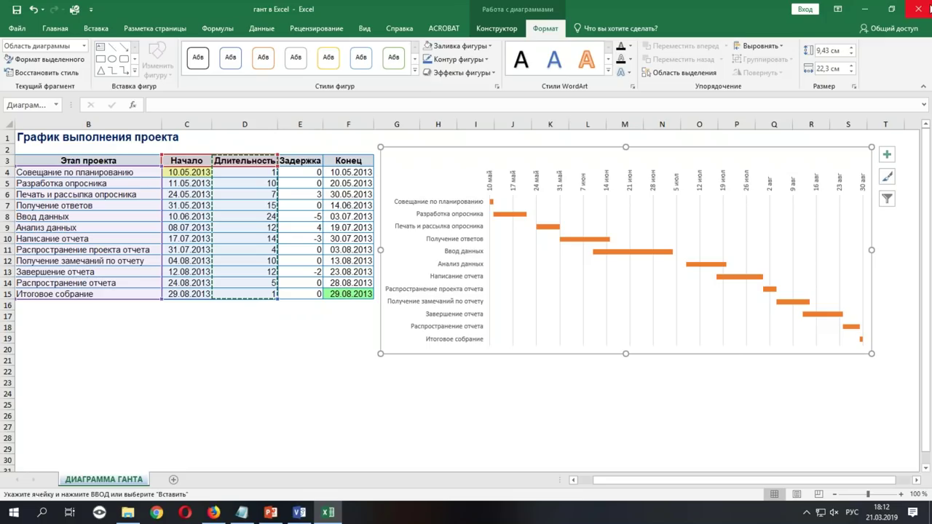
Step: Close the гант в Excel workbook and save its changes
left_click(926, 8)
left_click(409, 271)
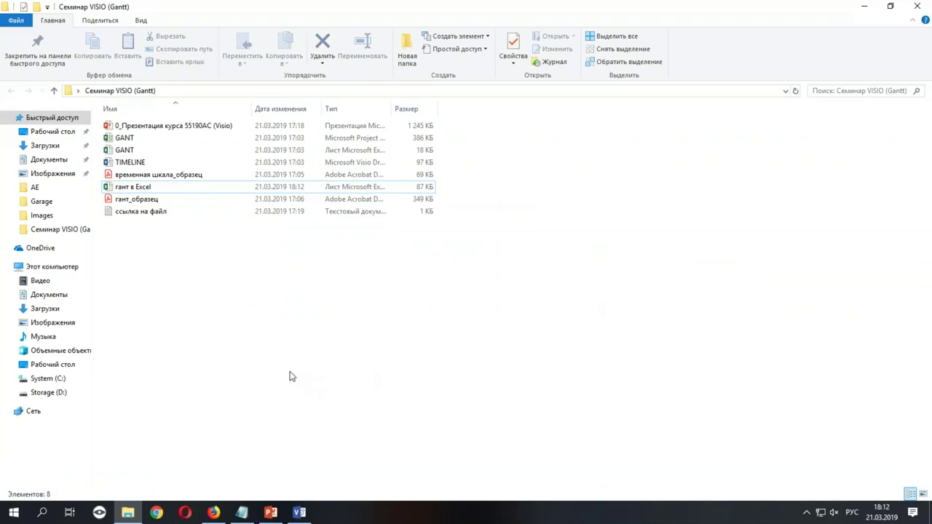
Step: Open временная шкала_образец from the seminar folder in Acrobat Reader, and examine that timeline and the complete Gantt chart in гант_образец.pdf
double_click(187, 180)
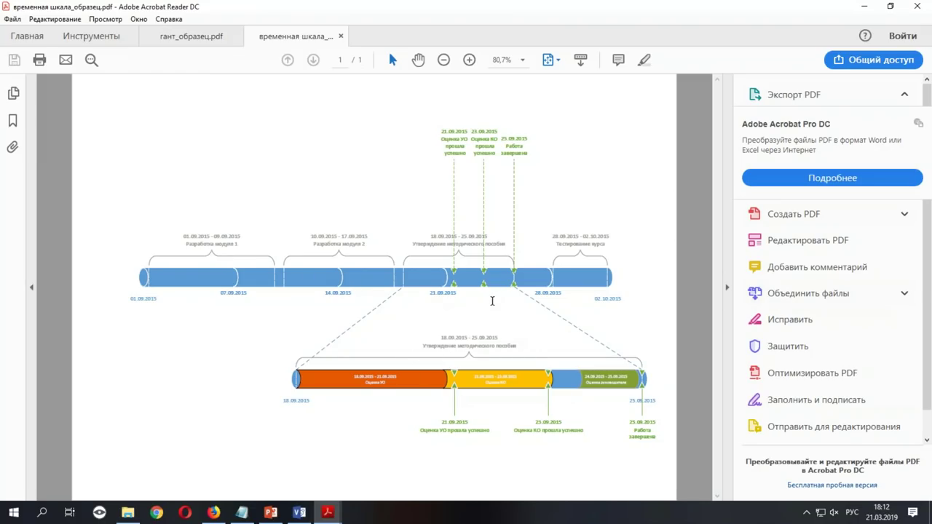
left_click(194, 37)
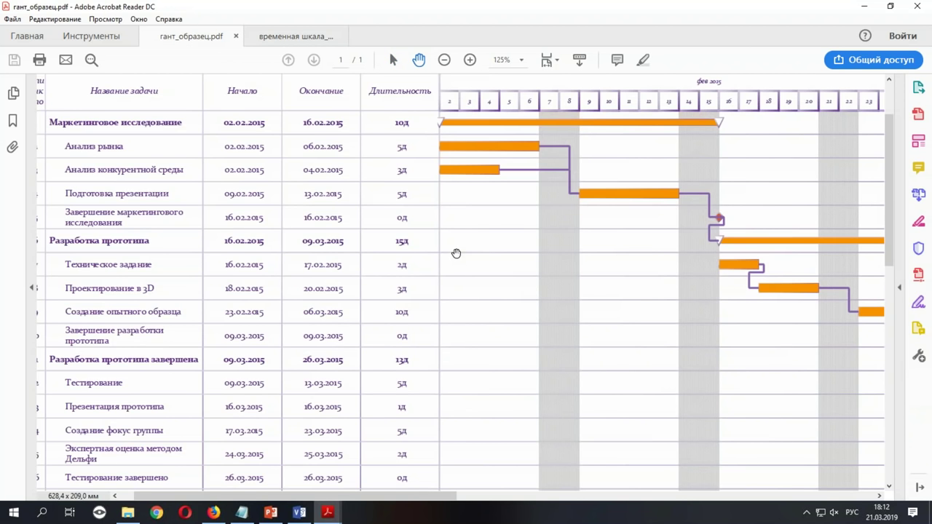
scroll(458, 260, "down", 1)
scroll(474, 310, "down", 3)
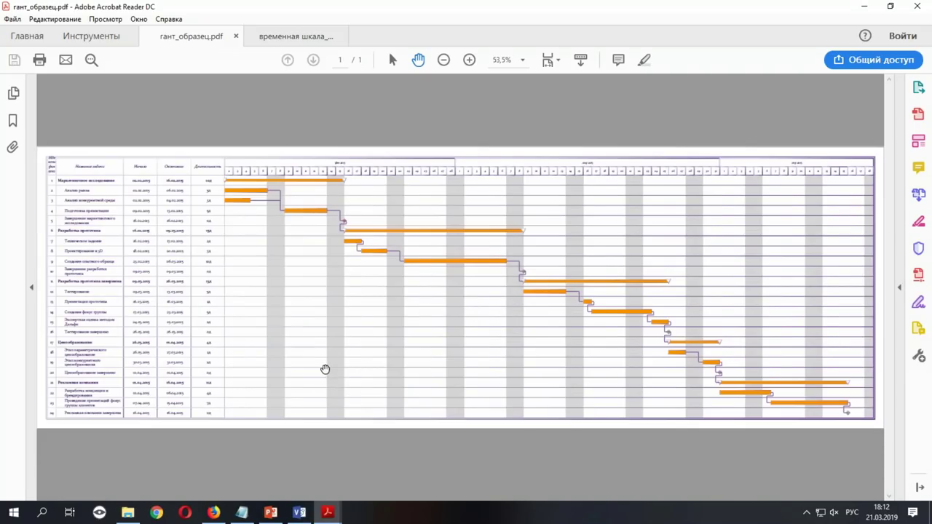
scroll(326, 369, "up", 1)
scroll(451, 367, "down", 1)
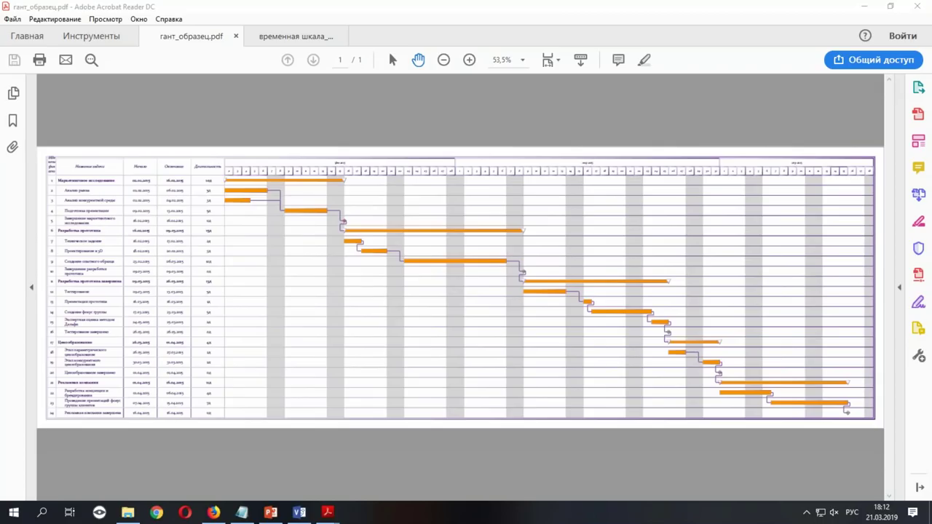
Step: Minimize the PDF viewer, open the text file ссылка на файл from the seminar folder and select the whole link in it
left_click(864, 6)
double_click(180, 211)
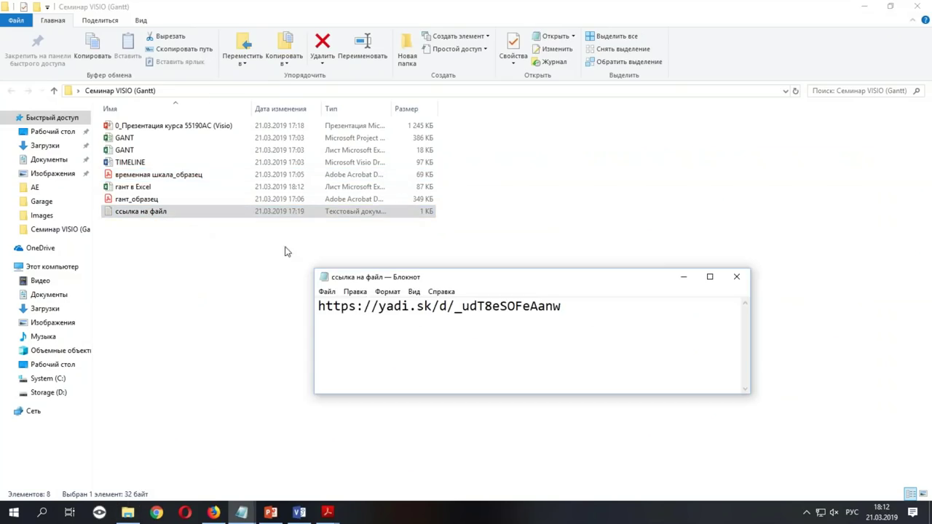
left_click_drag(577, 307, 271, 313)
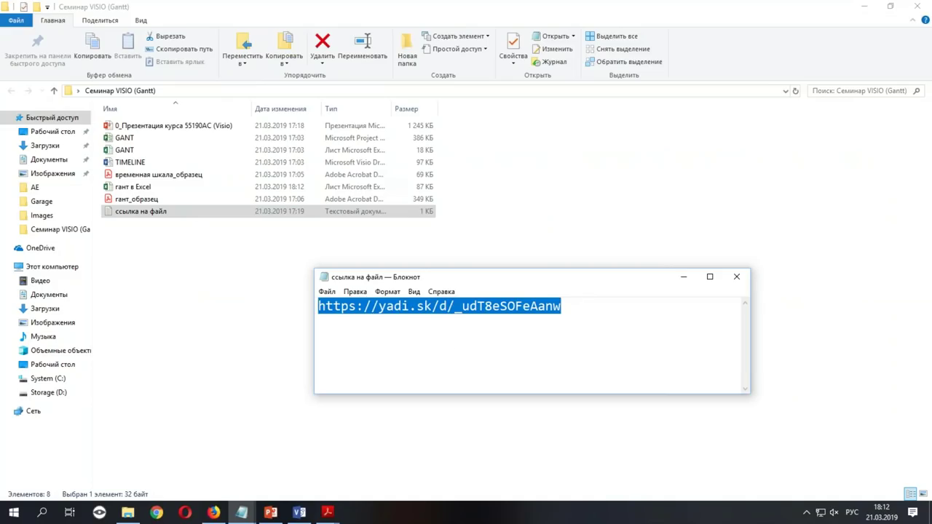